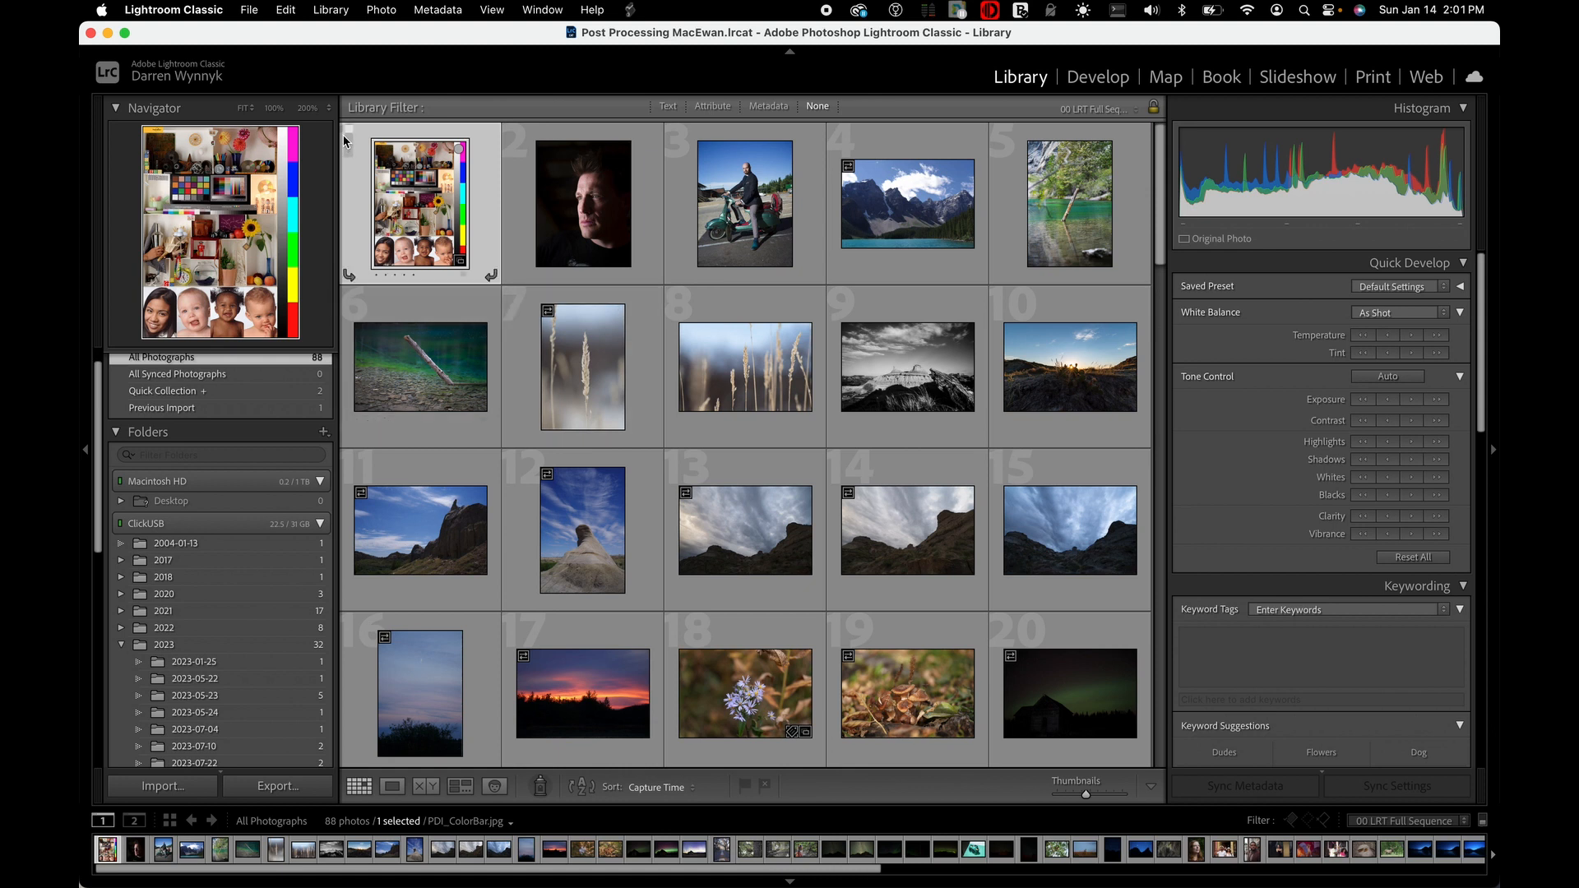
left_click(251, 11)
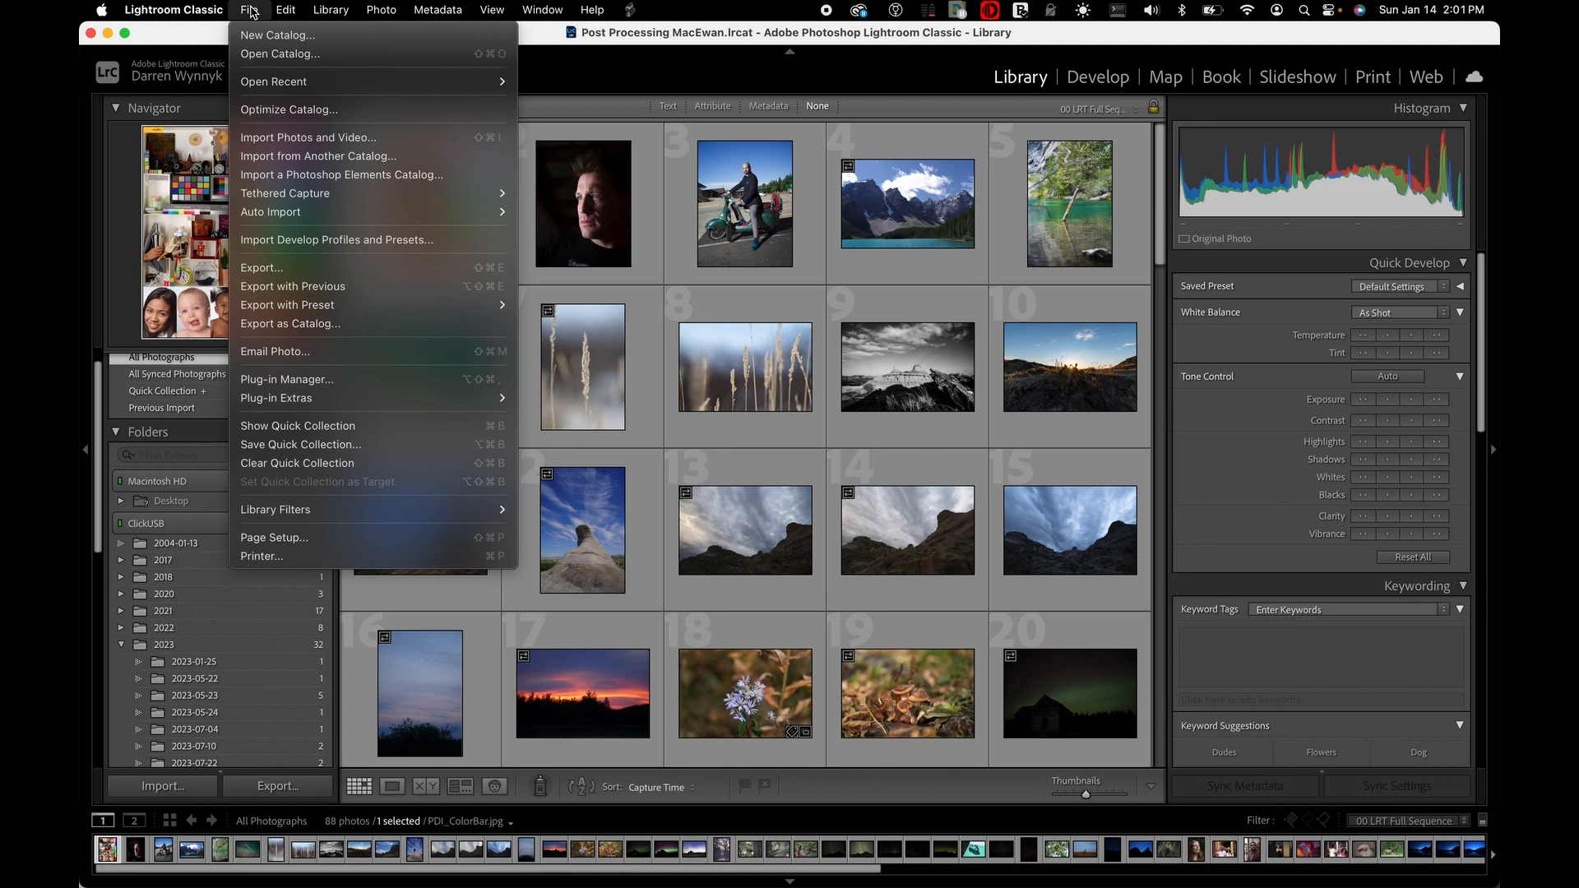
left_click(254, 12)
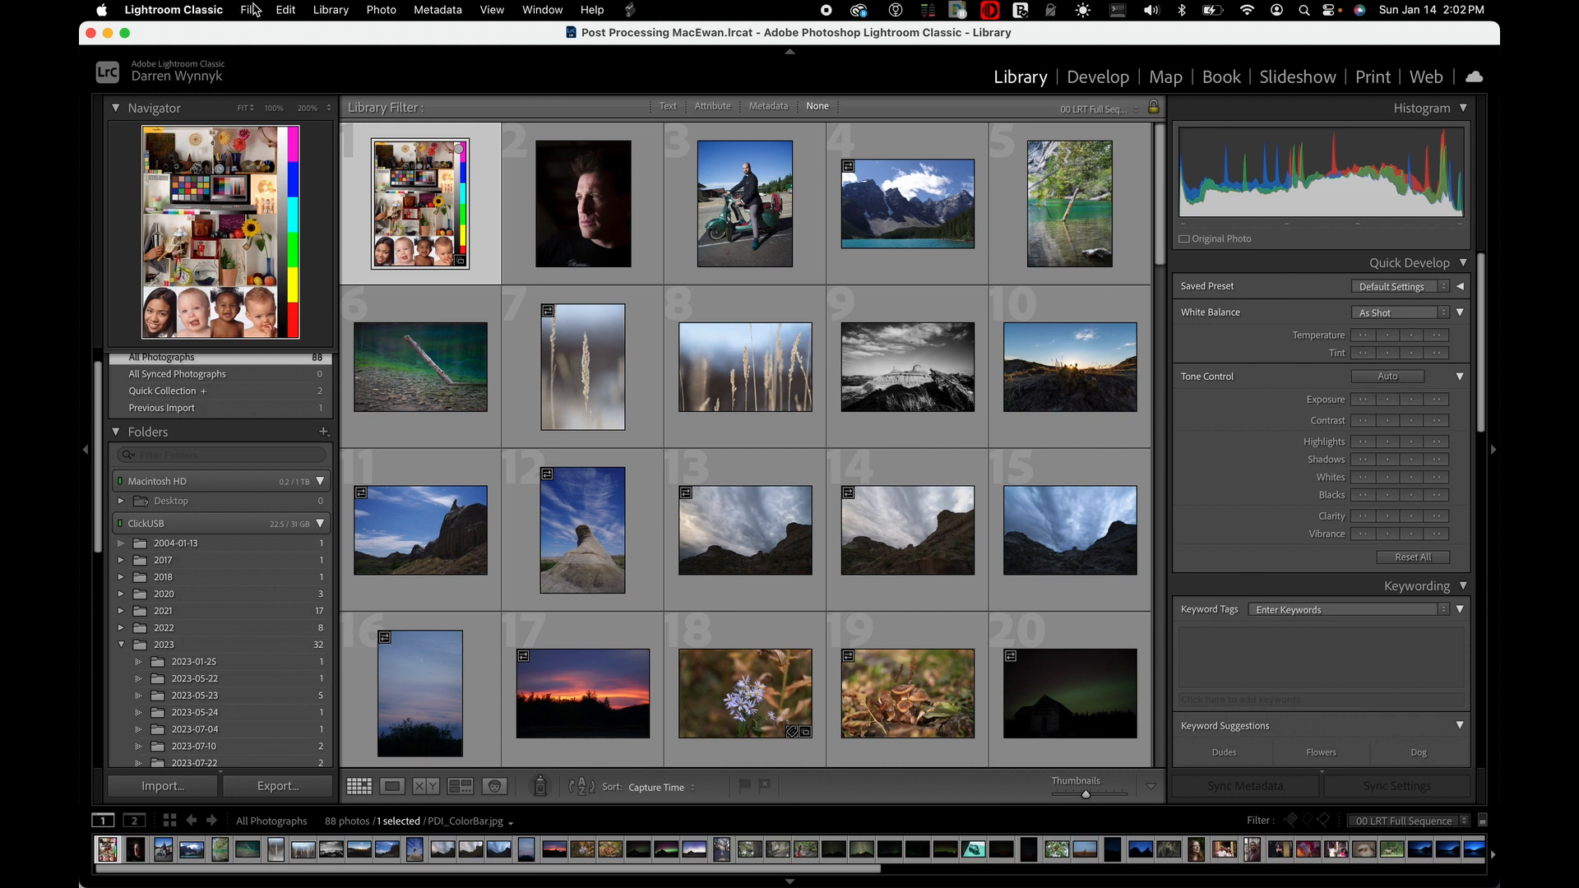
left_click(250, 9)
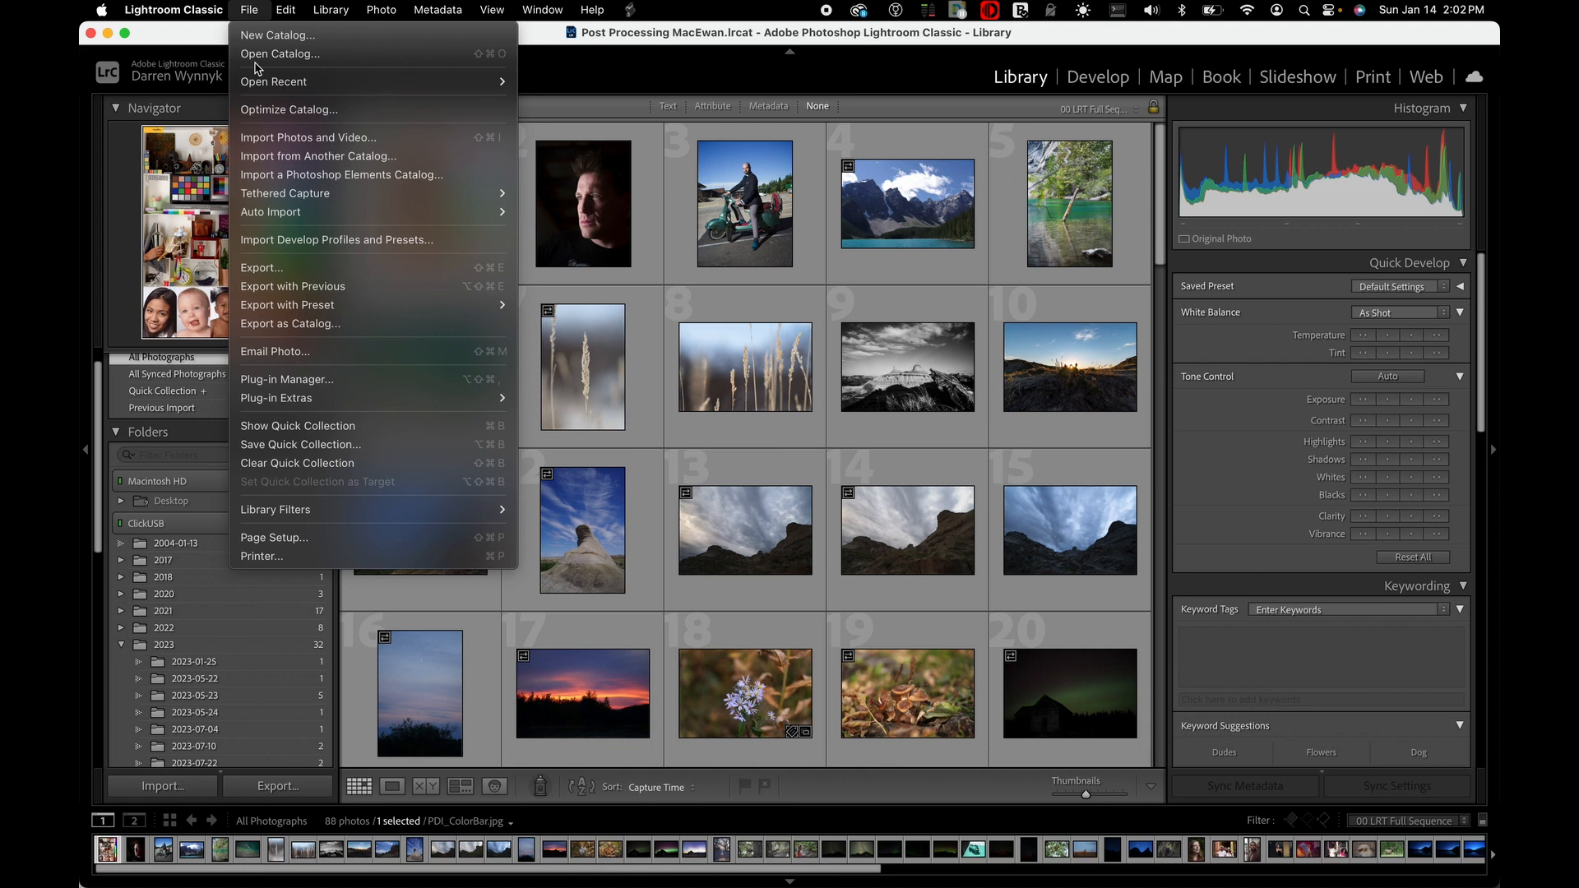
left_click(292, 35)
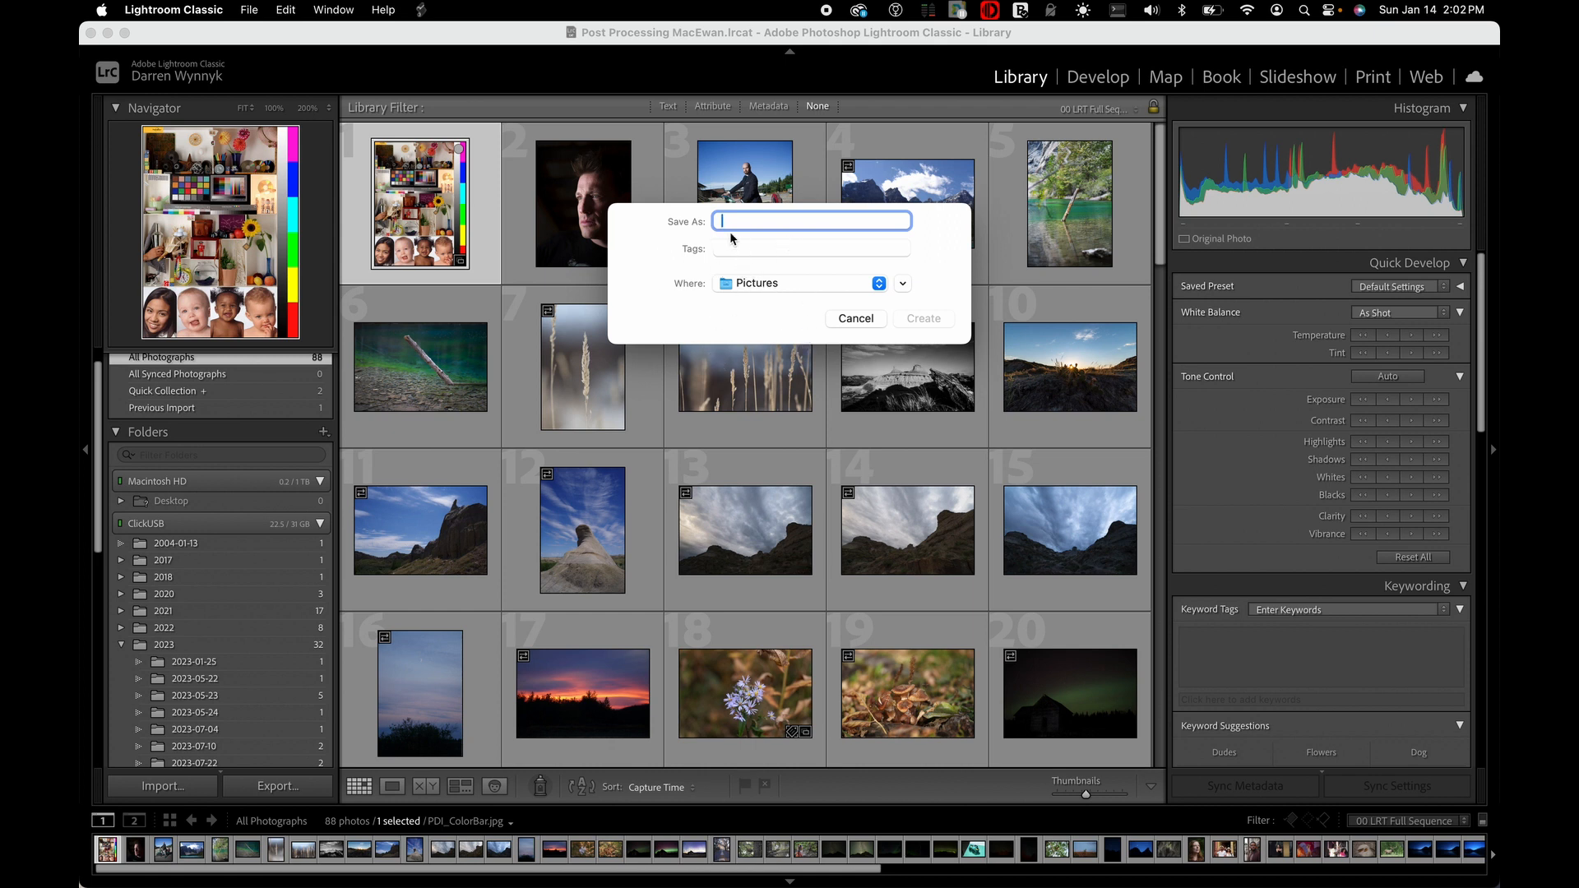
left_click(753, 285)
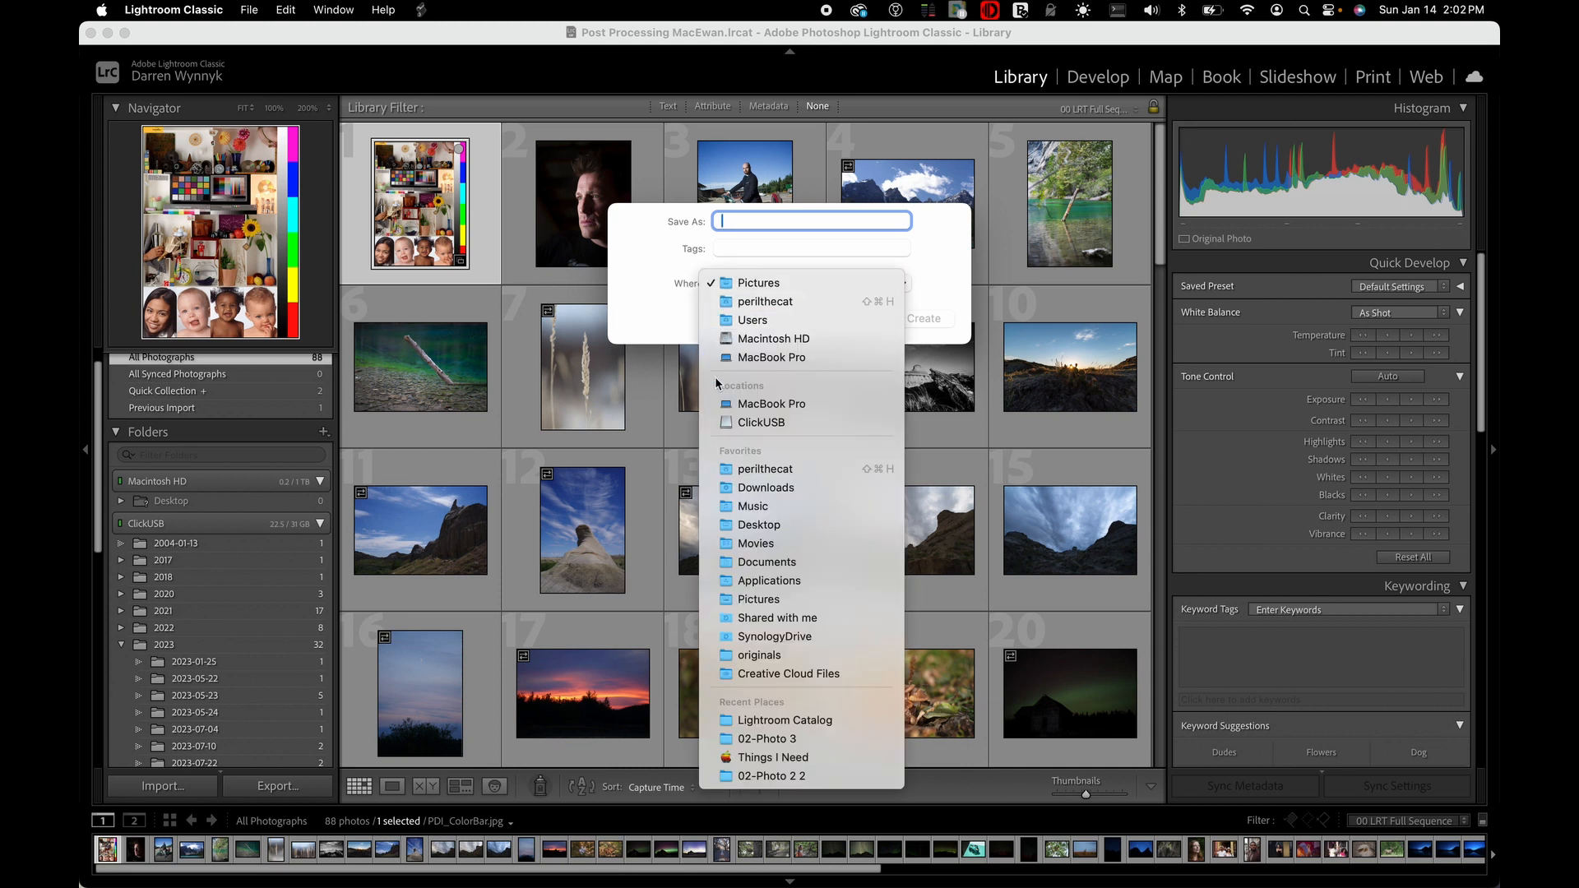
left_click(749, 421)
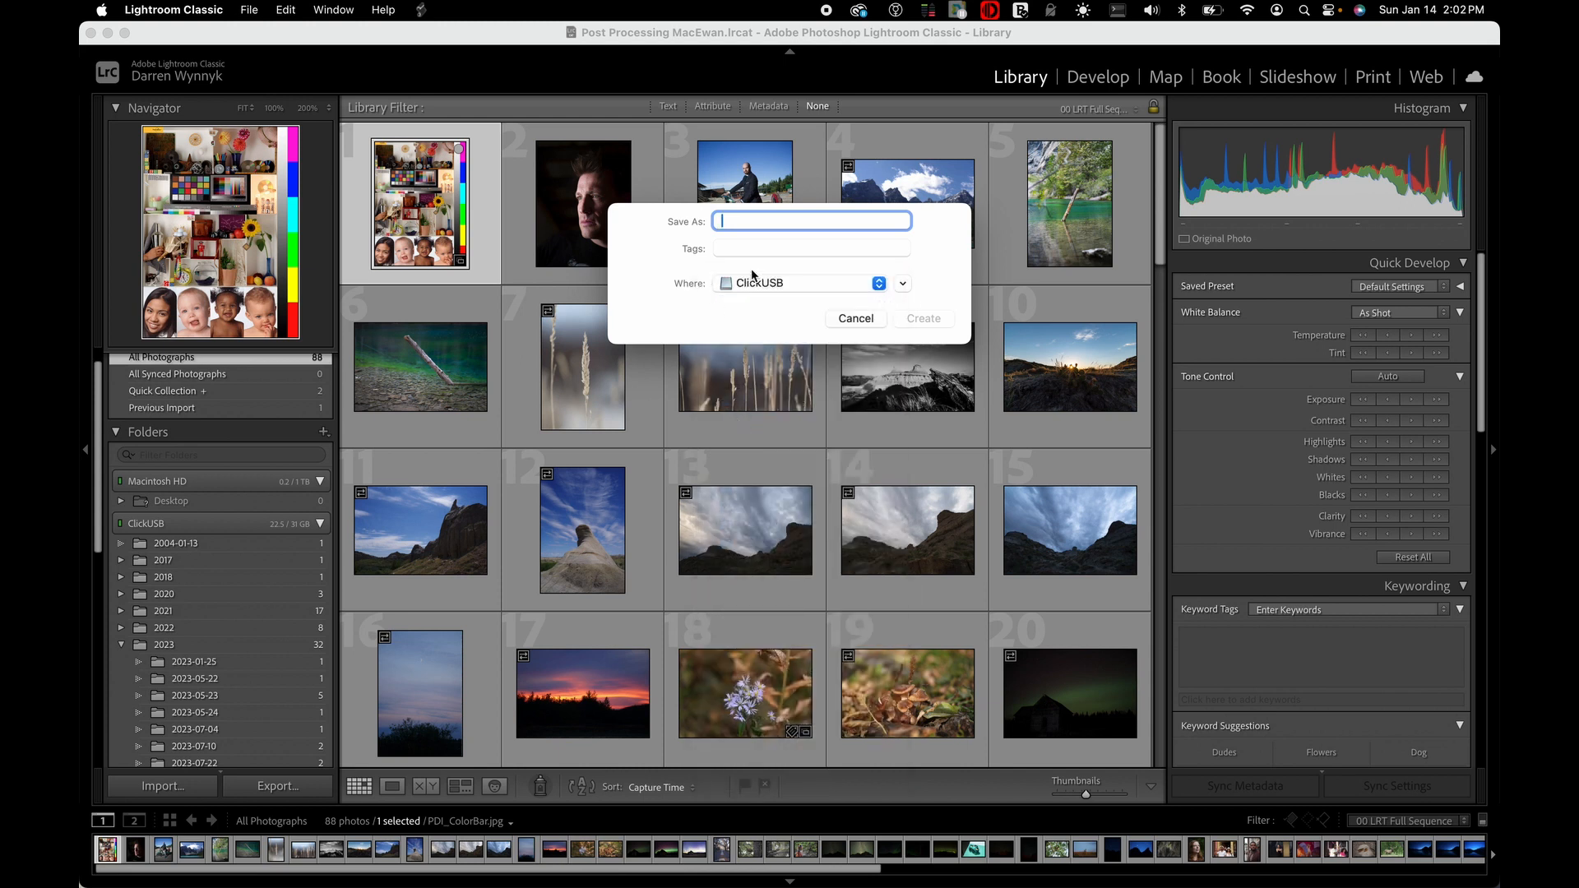
type("My Catalog")
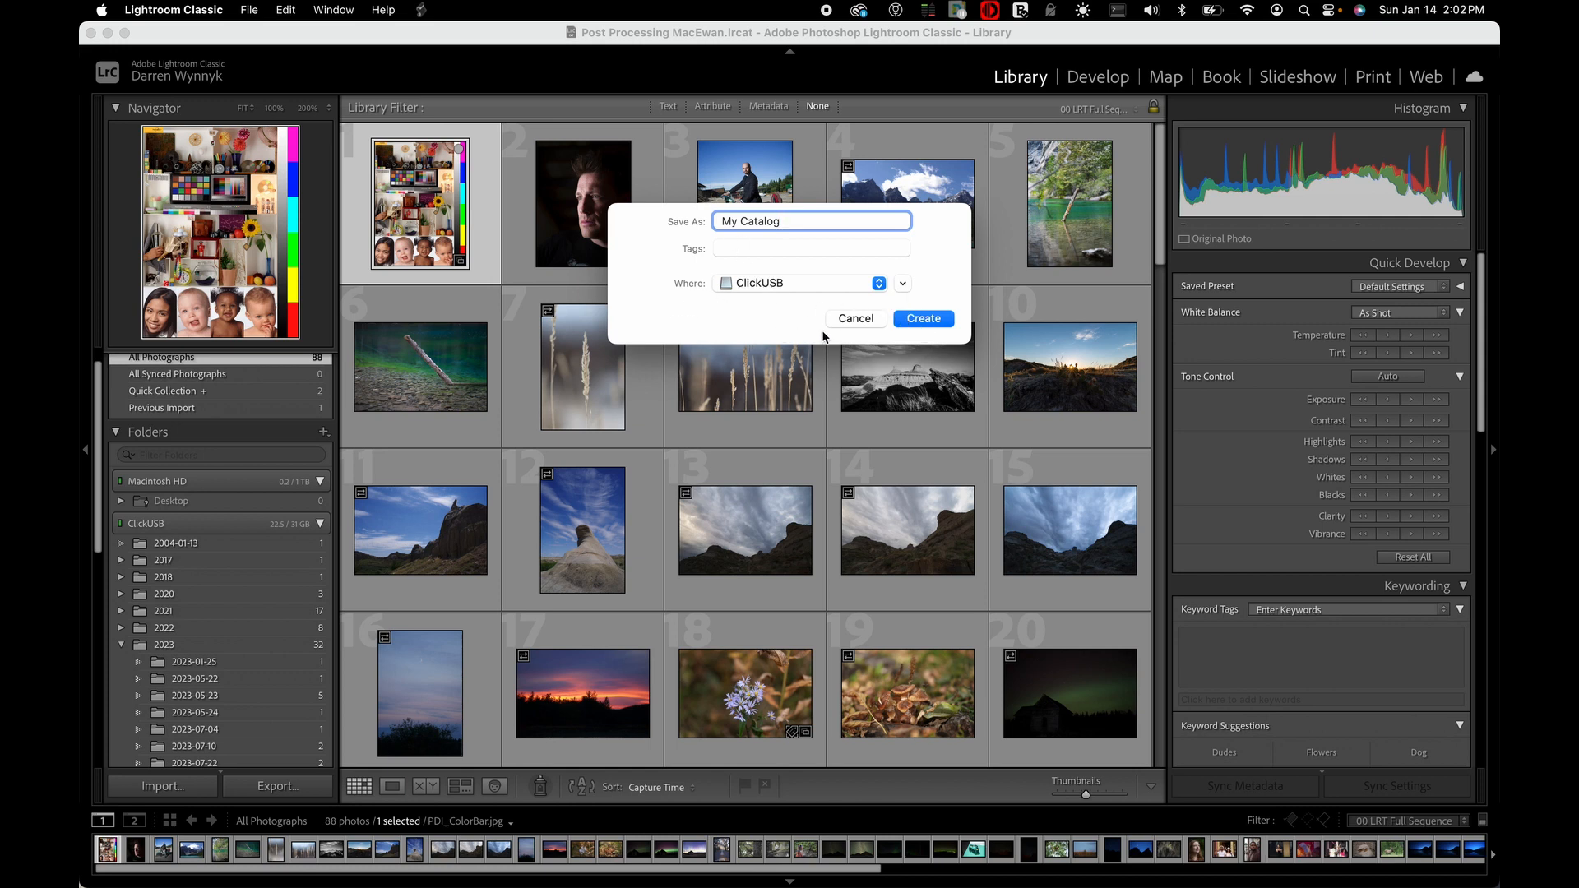
left_click(854, 318)
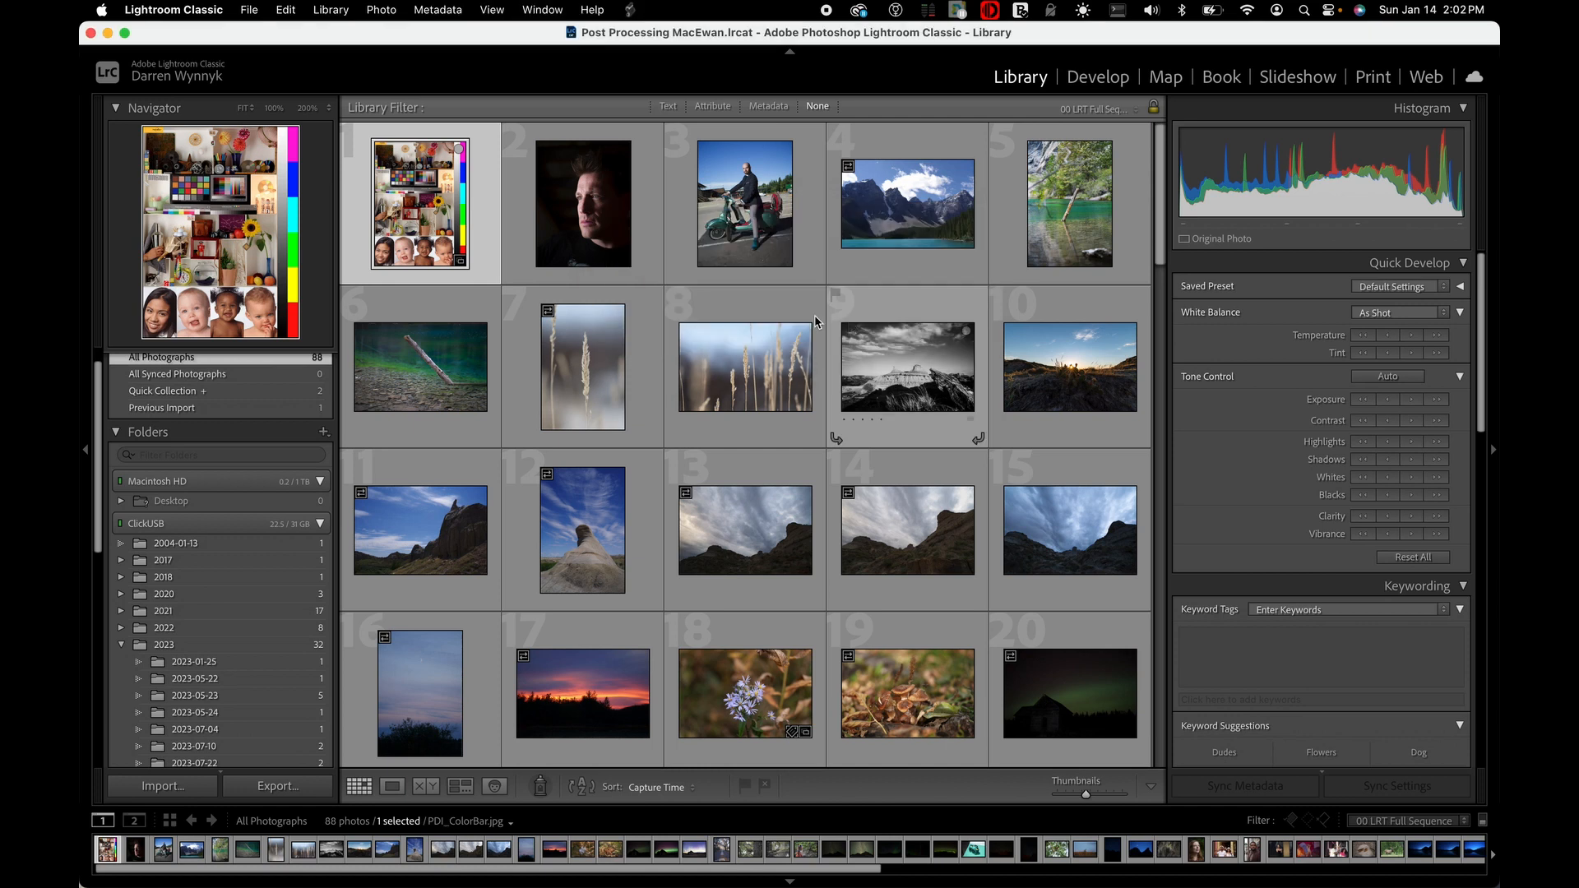
Try to open the Post Processing MacEwan.lrcat catalog from the current Lightroom Catalog folder
left_click(249, 10)
left_click(262, 59)
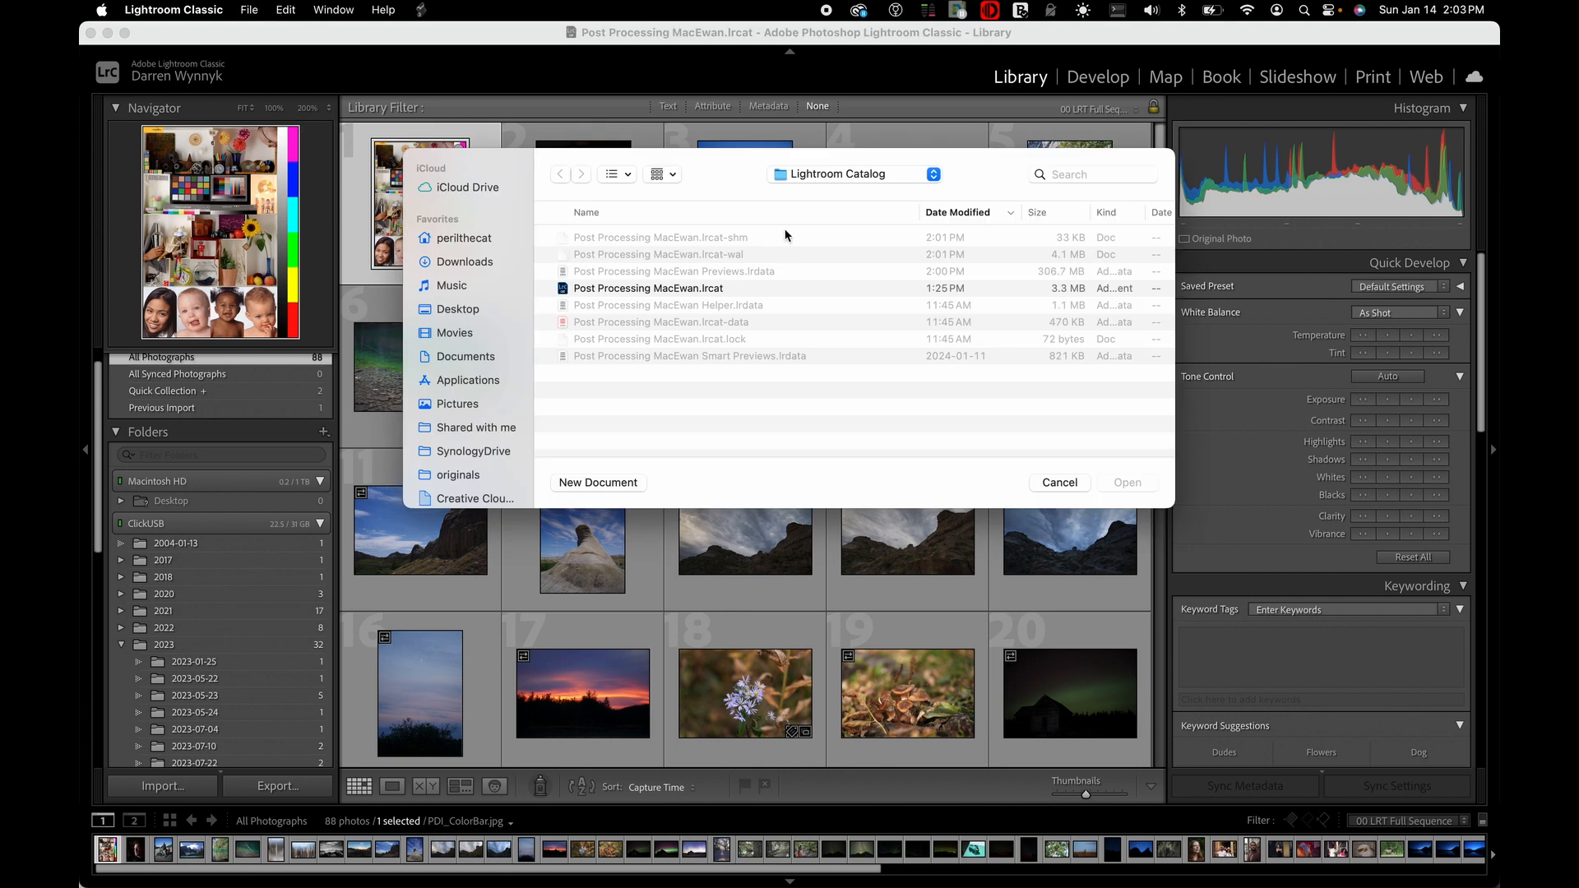
left_click(827, 176)
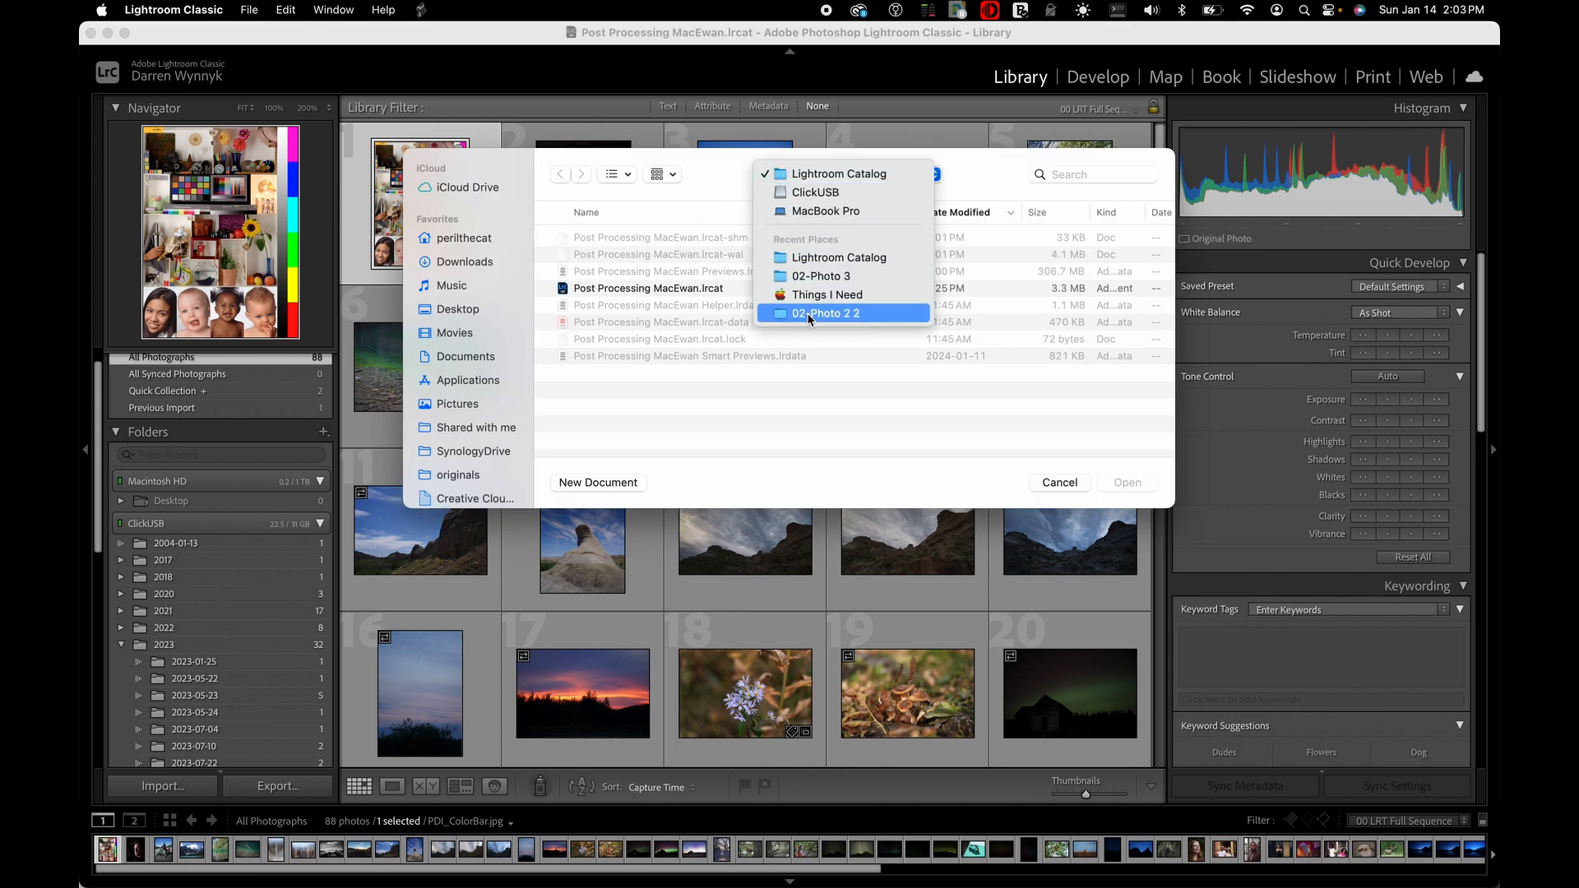
left_click(716, 205)
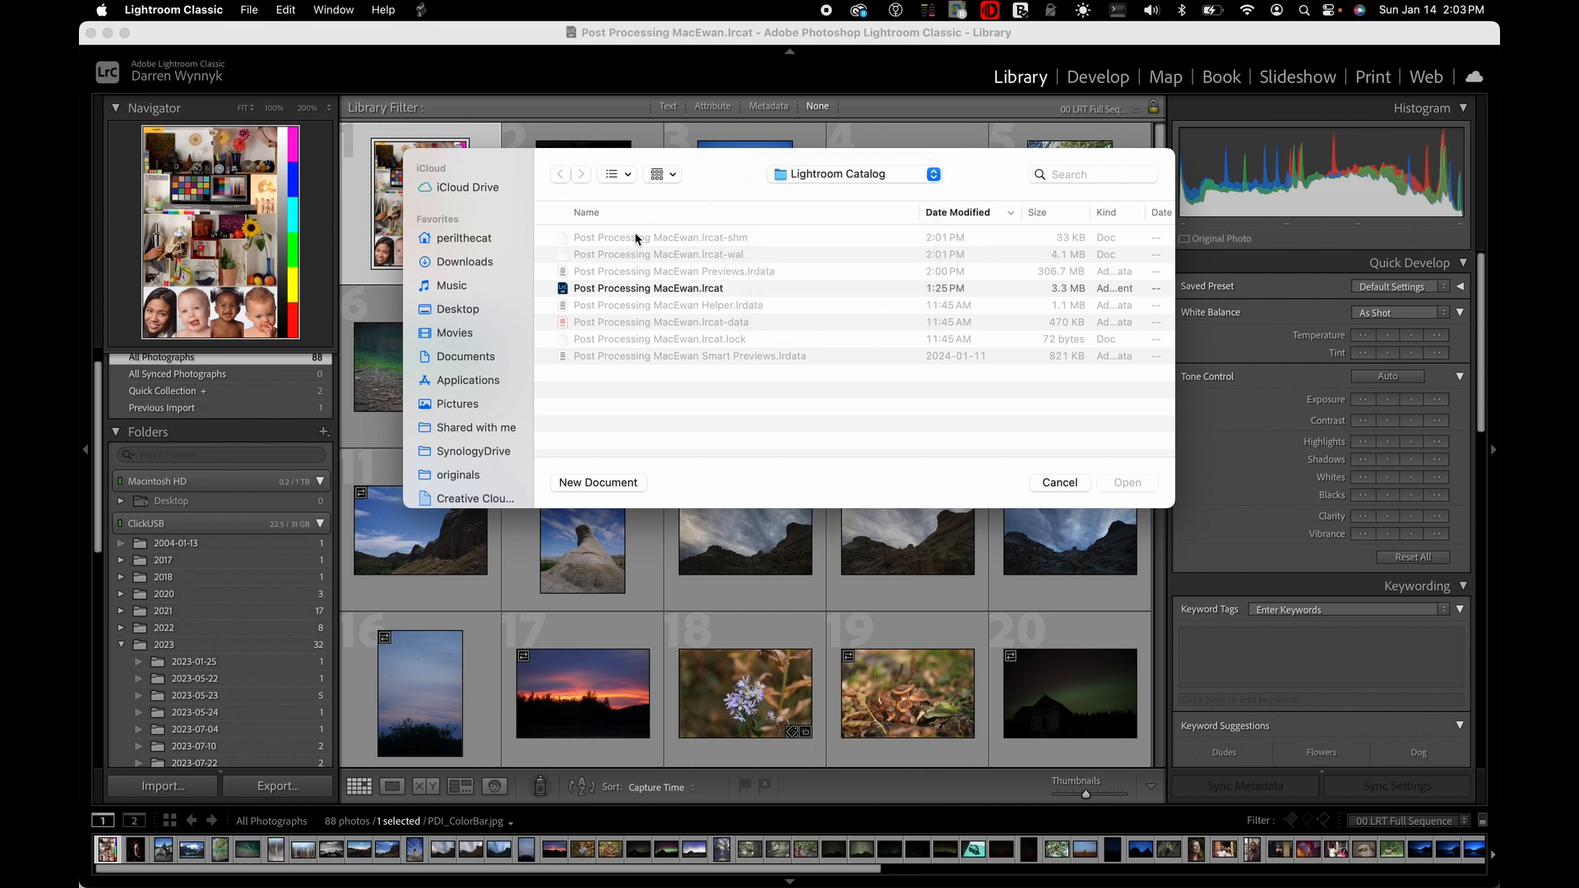
double_click(659, 289)
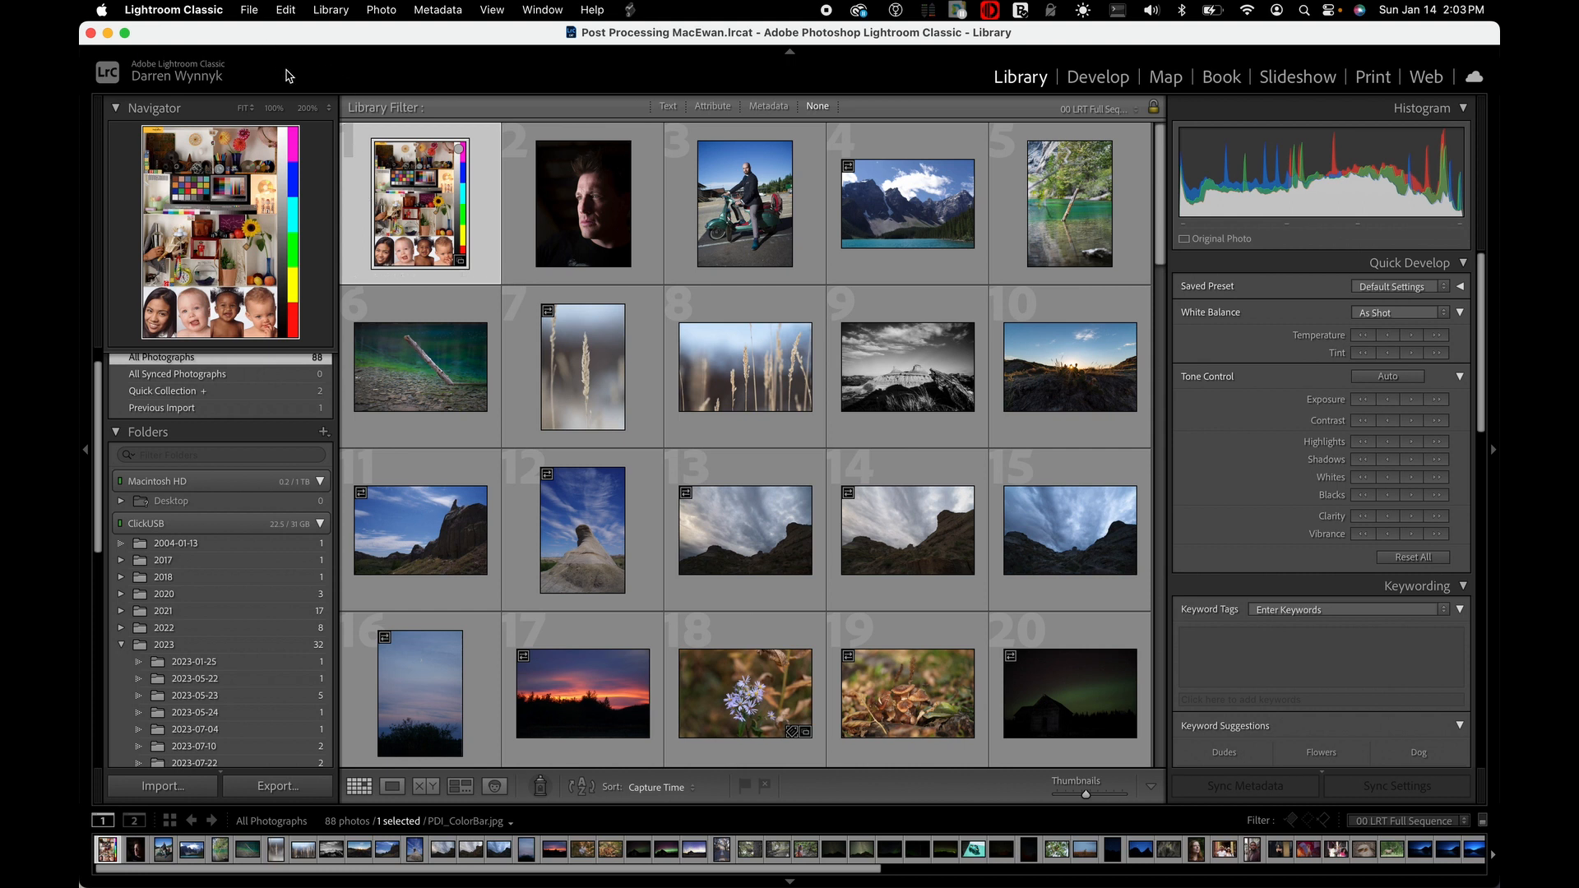
Open the Post Processing MacEwan.lrcat catalog by browsing to the Lightroom Catalog folder on the ClickUSB drive
left_click(249, 10)
left_click(265, 53)
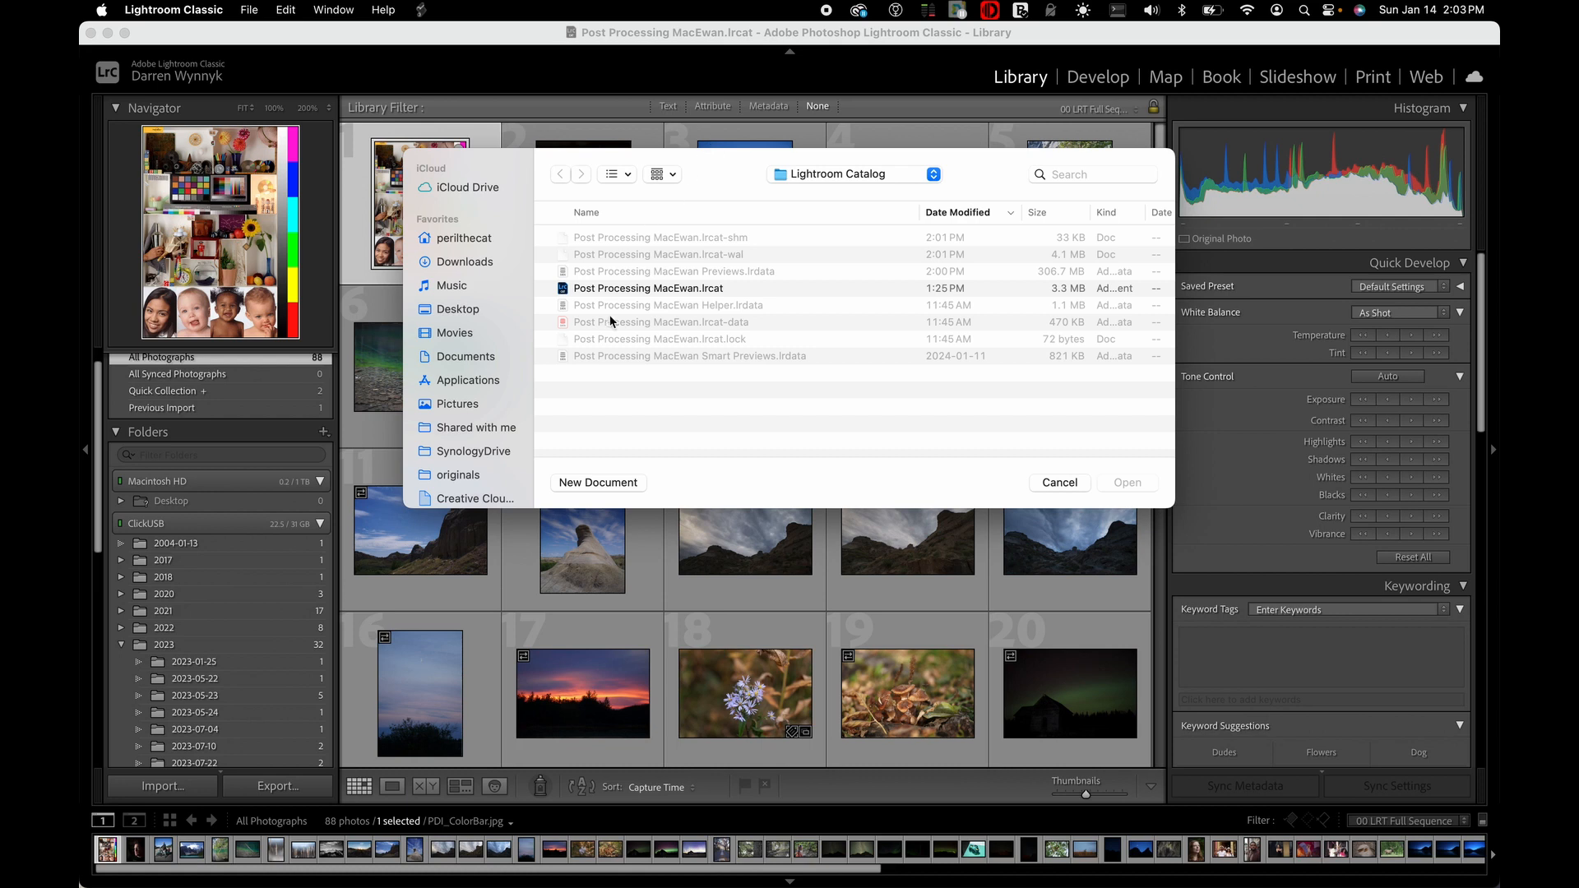
scroll(601, 335, "down", 1)
scroll(506, 333, "down", 5)
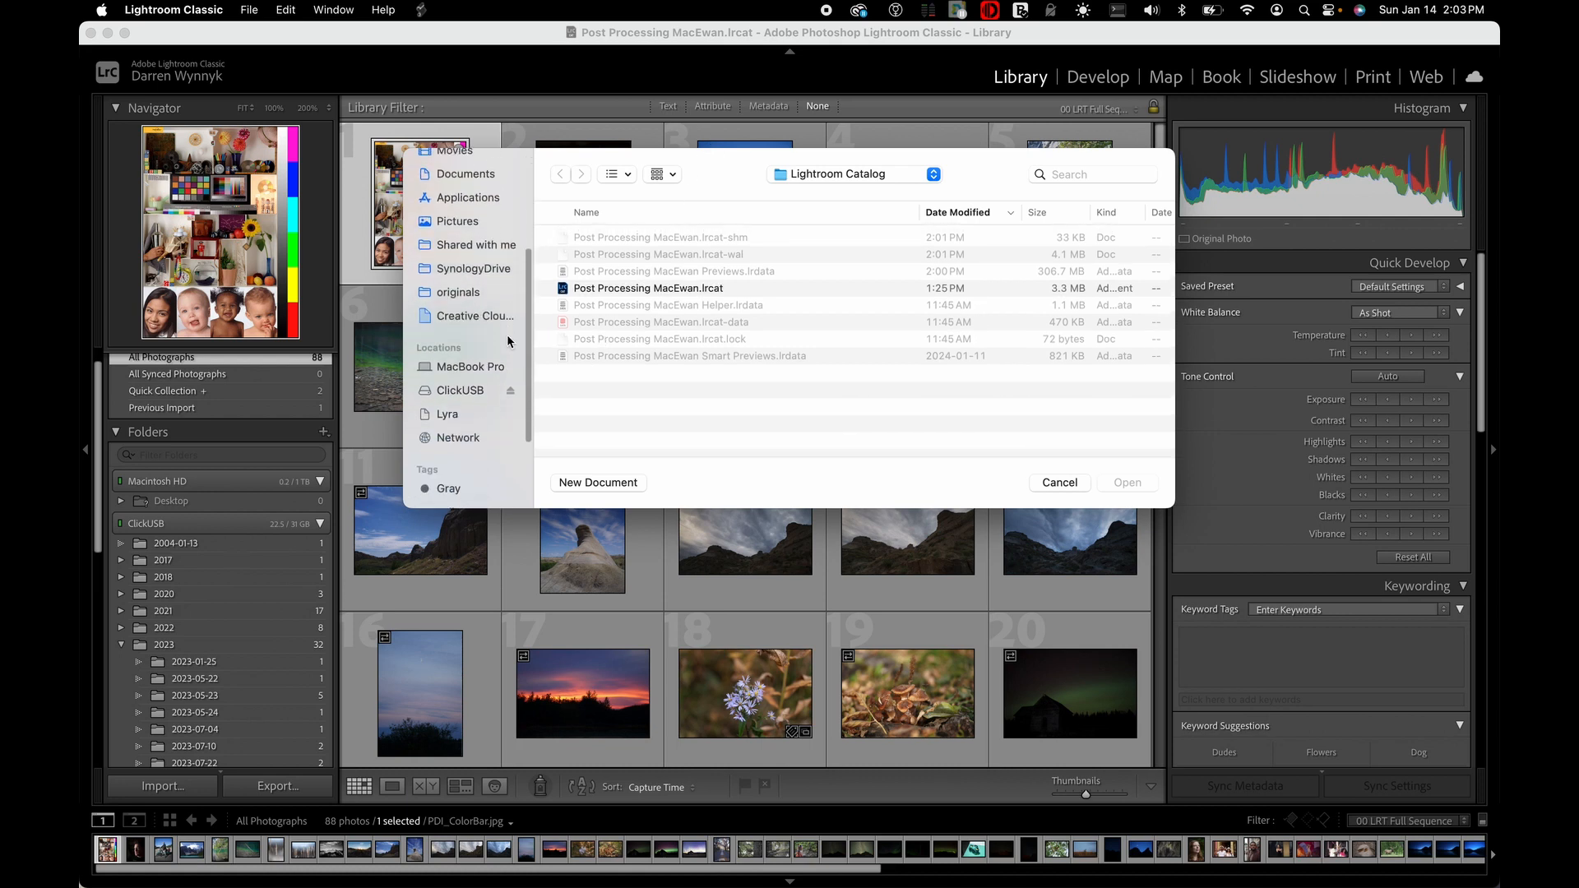
left_click(475, 391)
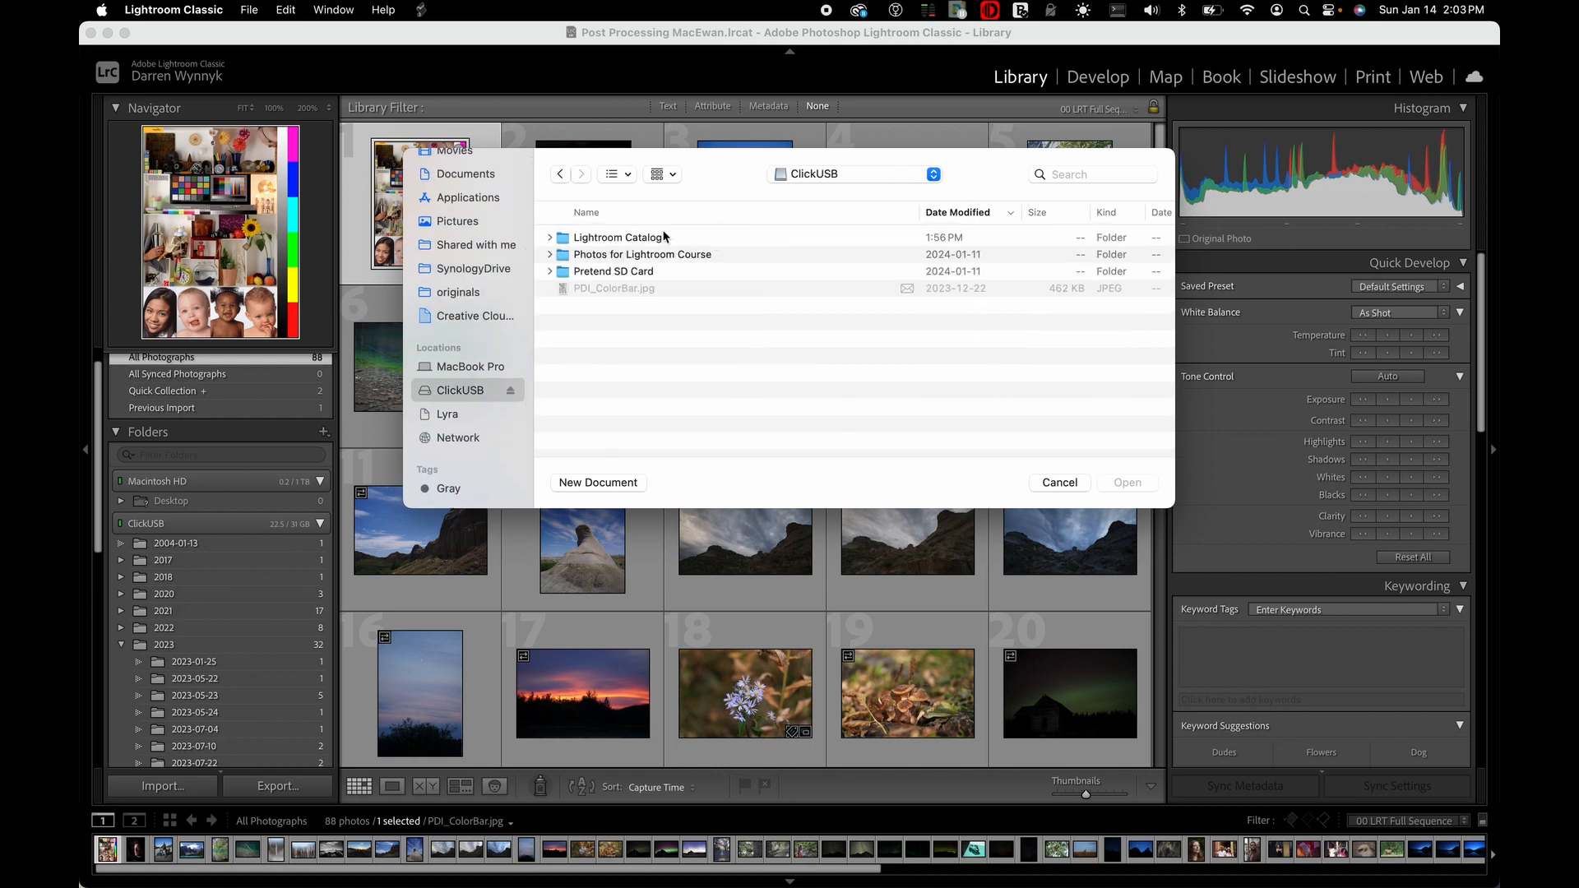
left_click(633, 238)
double_click(633, 239)
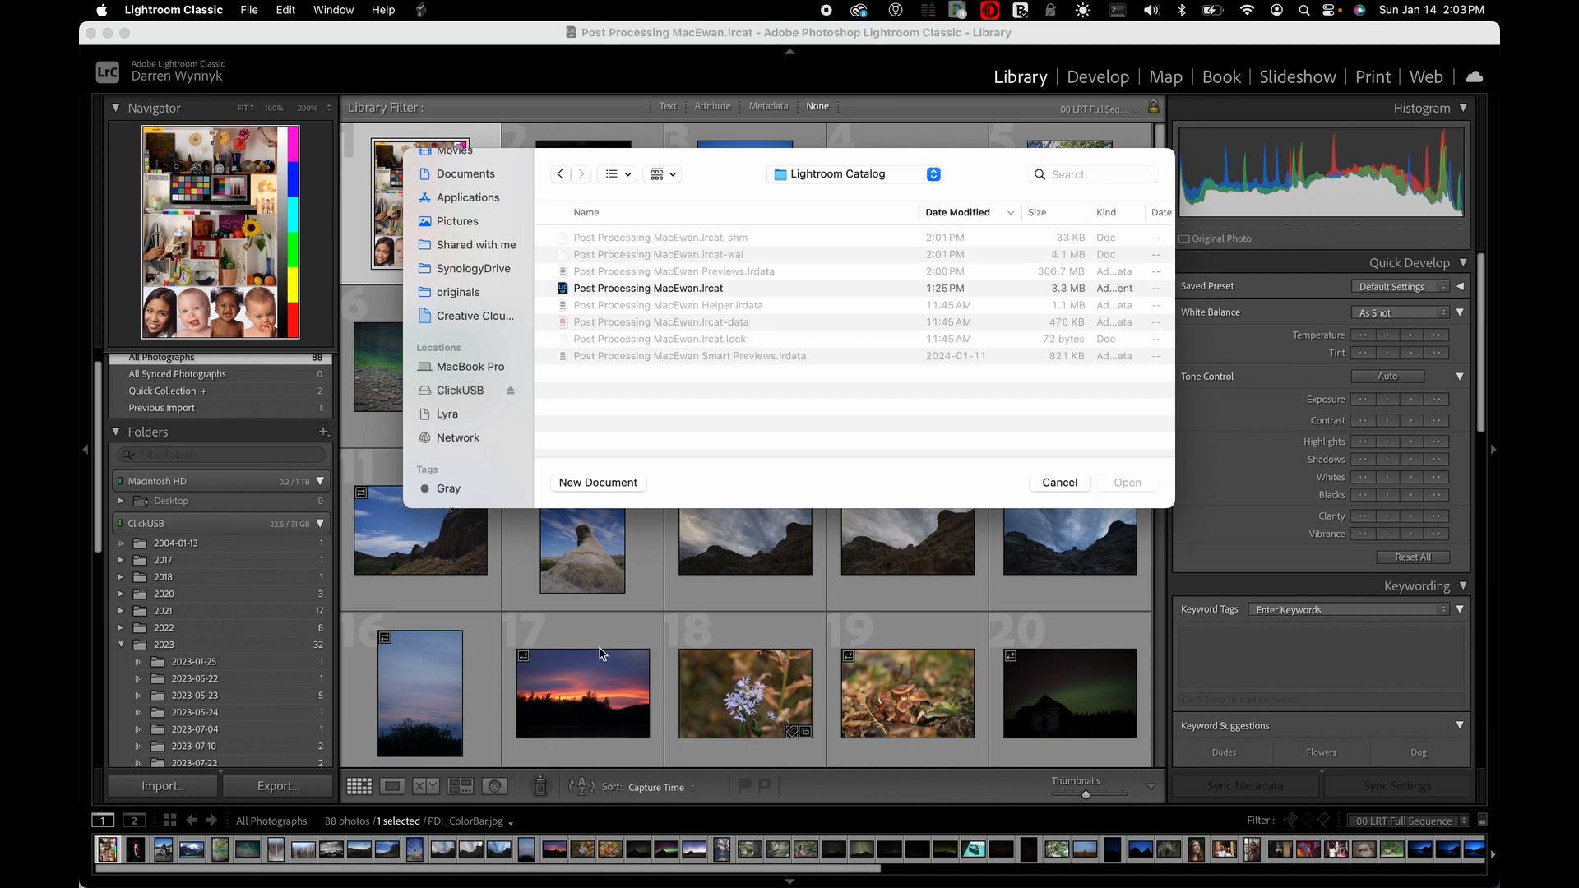
left_click(627, 290)
left_click(1139, 483)
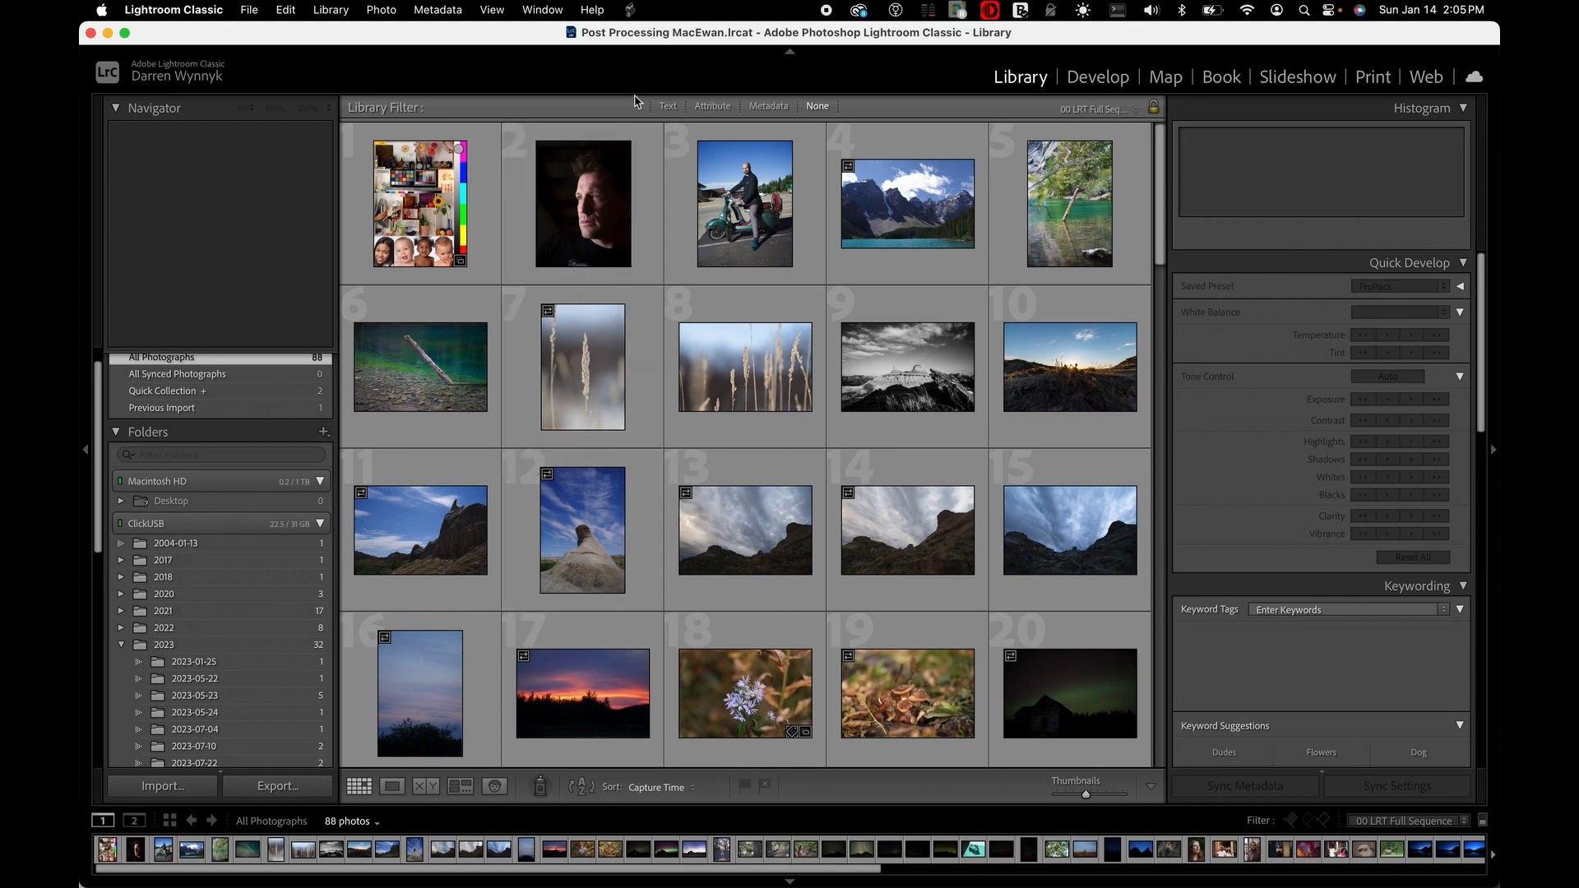
Search the application's commands for "flag" and examine where the matching filter, select and Set Flag commands are located
left_click(598, 15)
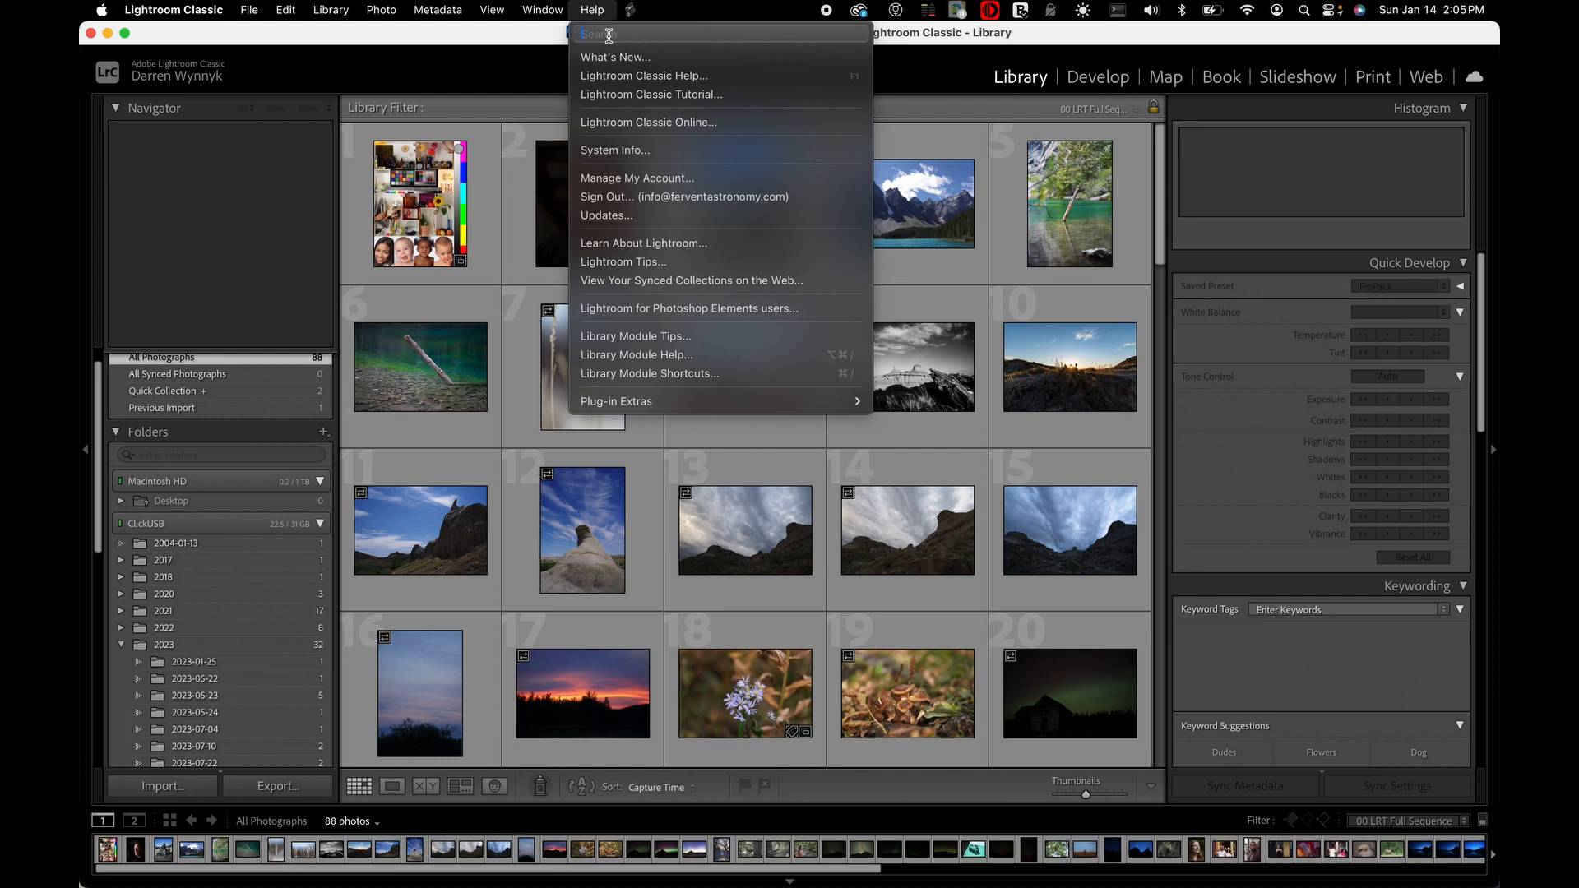
type("f")
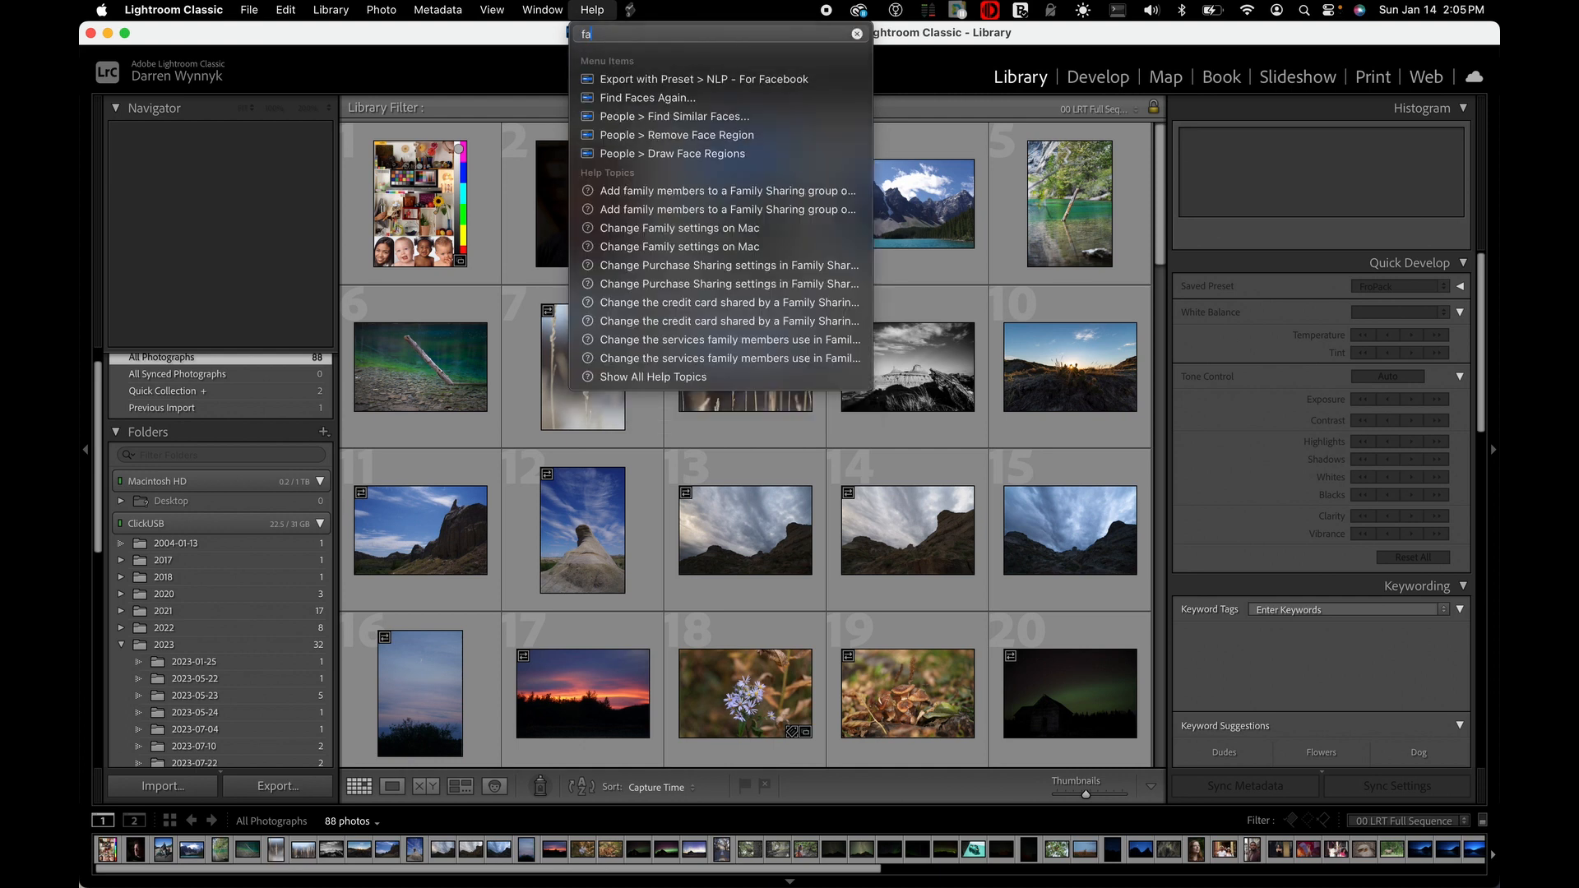
type("l")
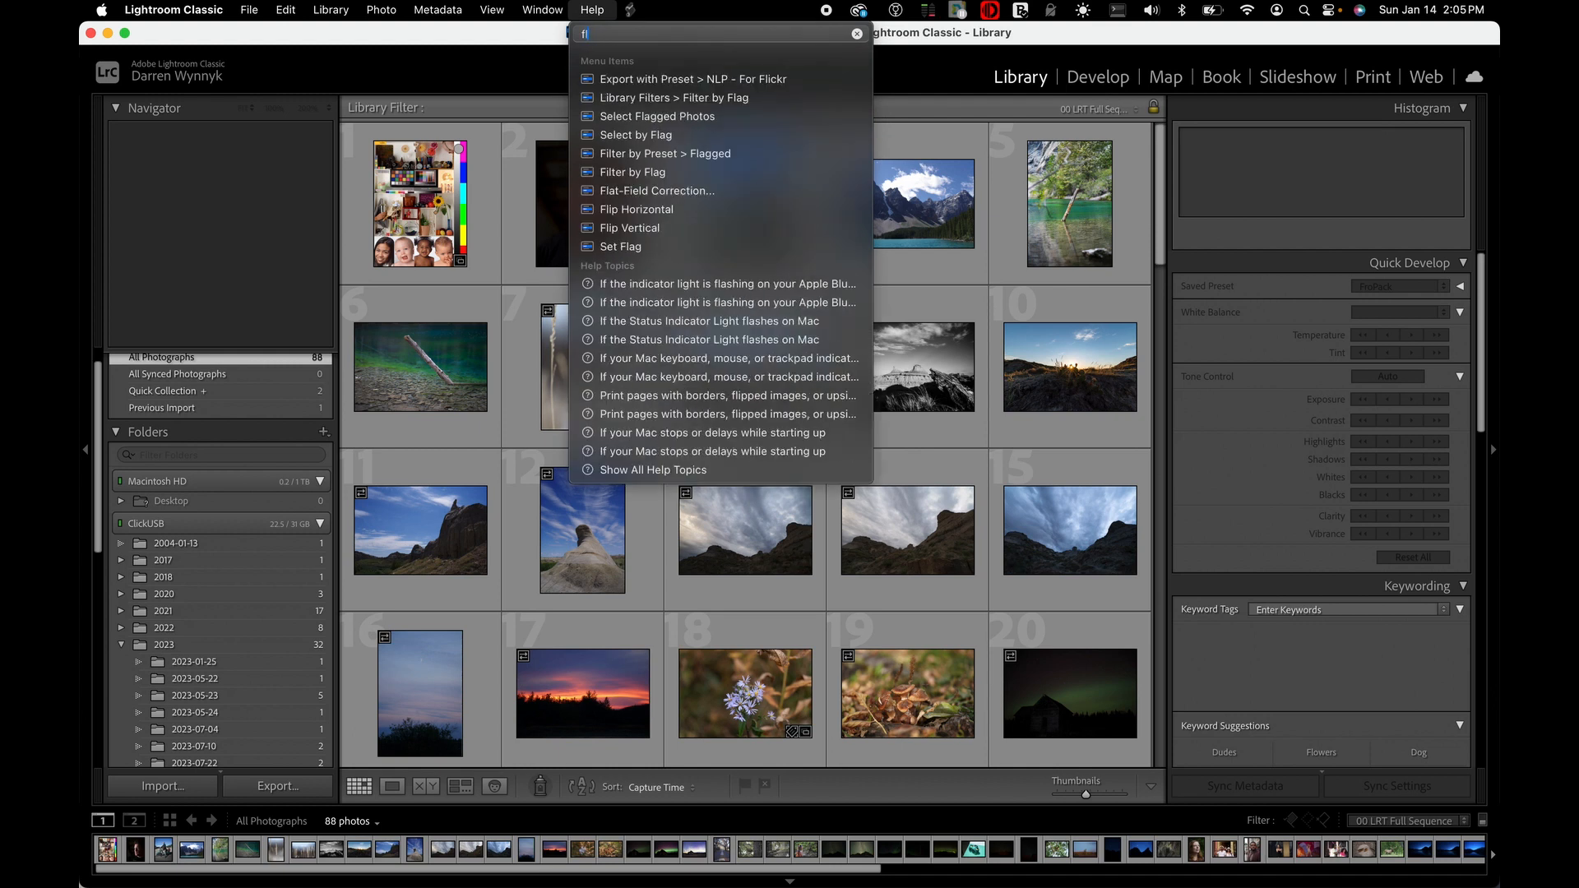
type("ag")
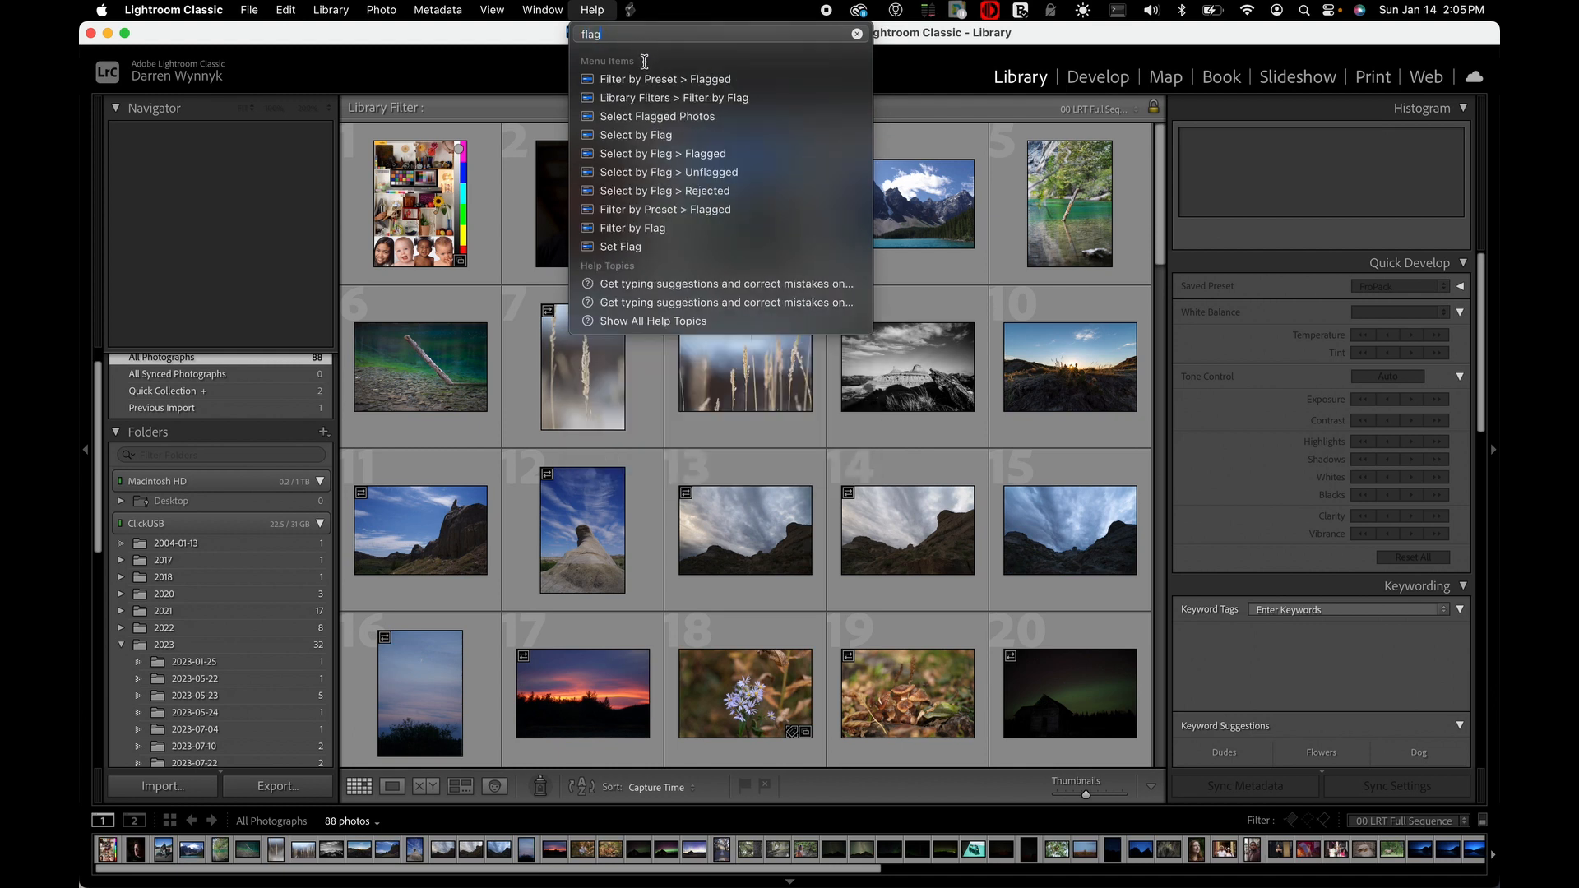
mouse_move(641, 100)
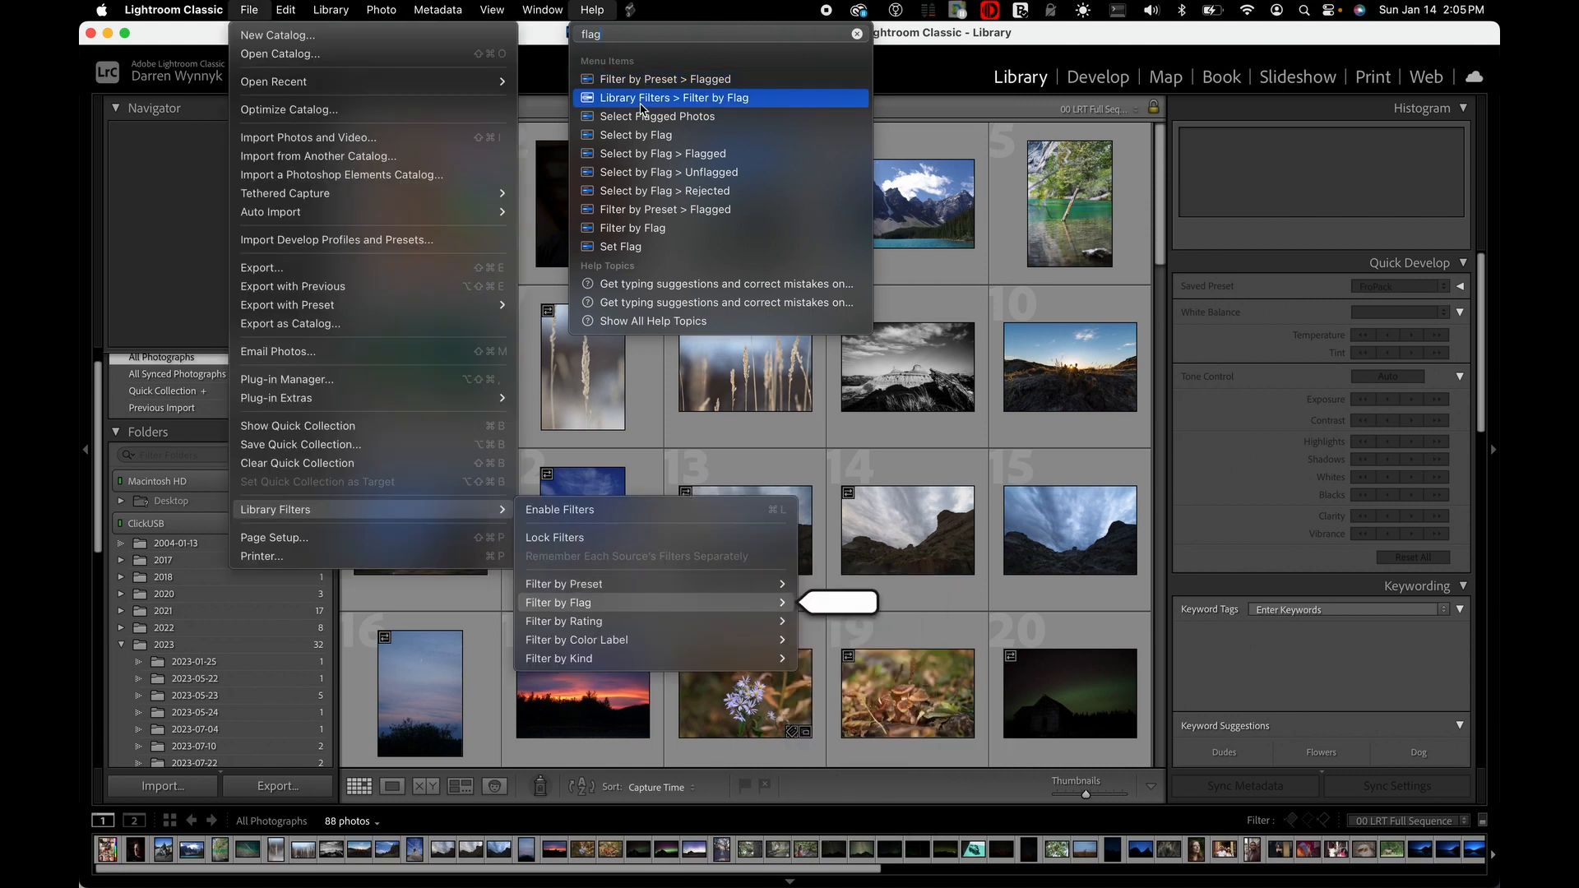
mouse_move(642, 140)
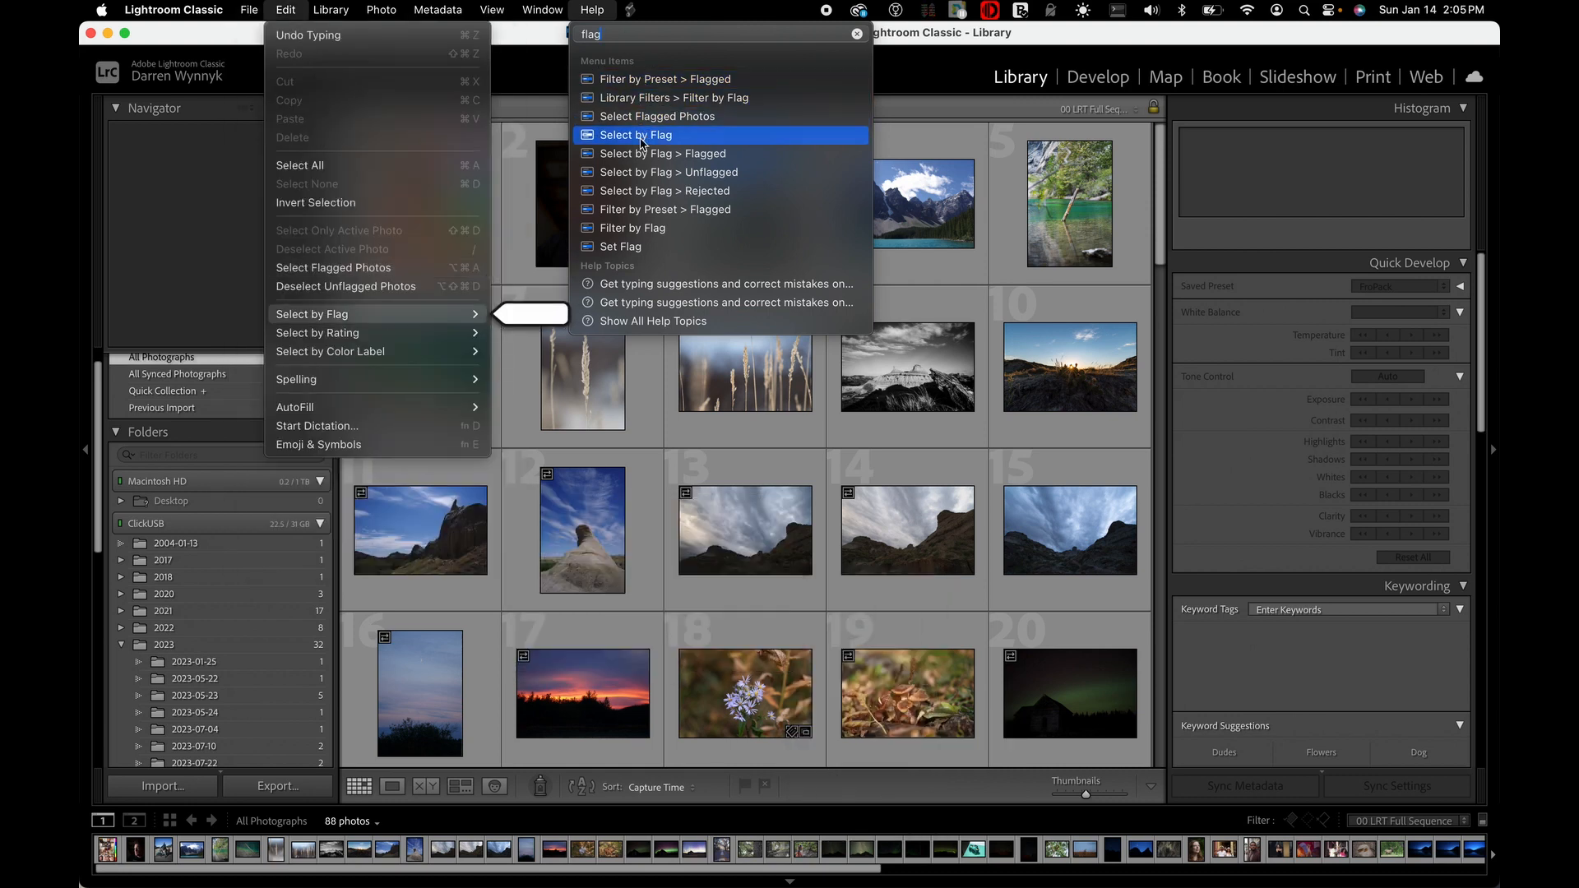
mouse_move(640, 176)
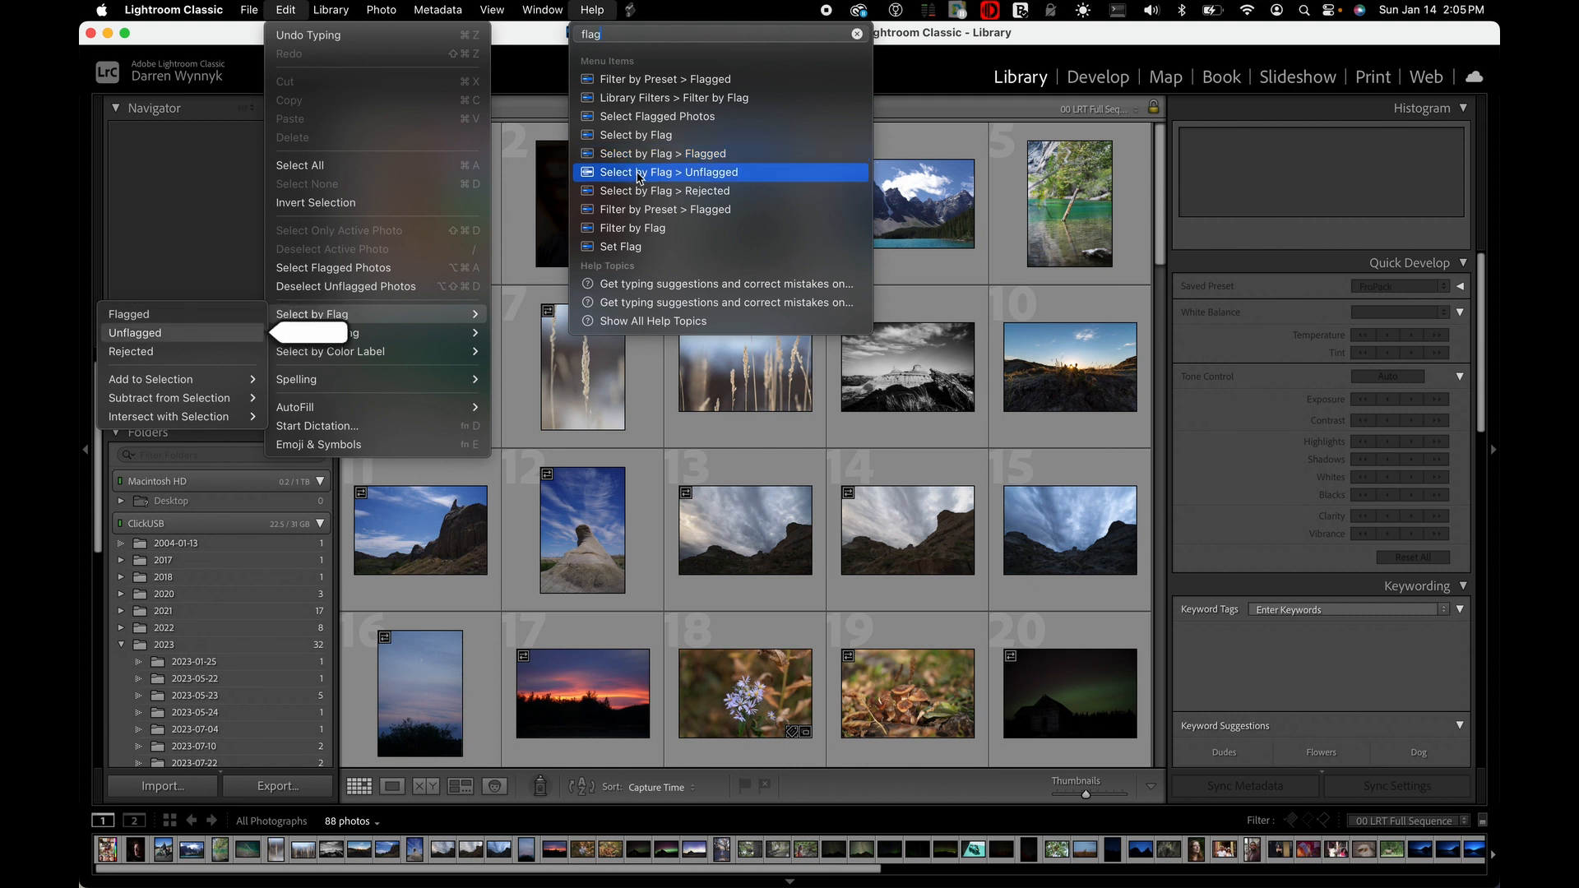
mouse_move(635, 205)
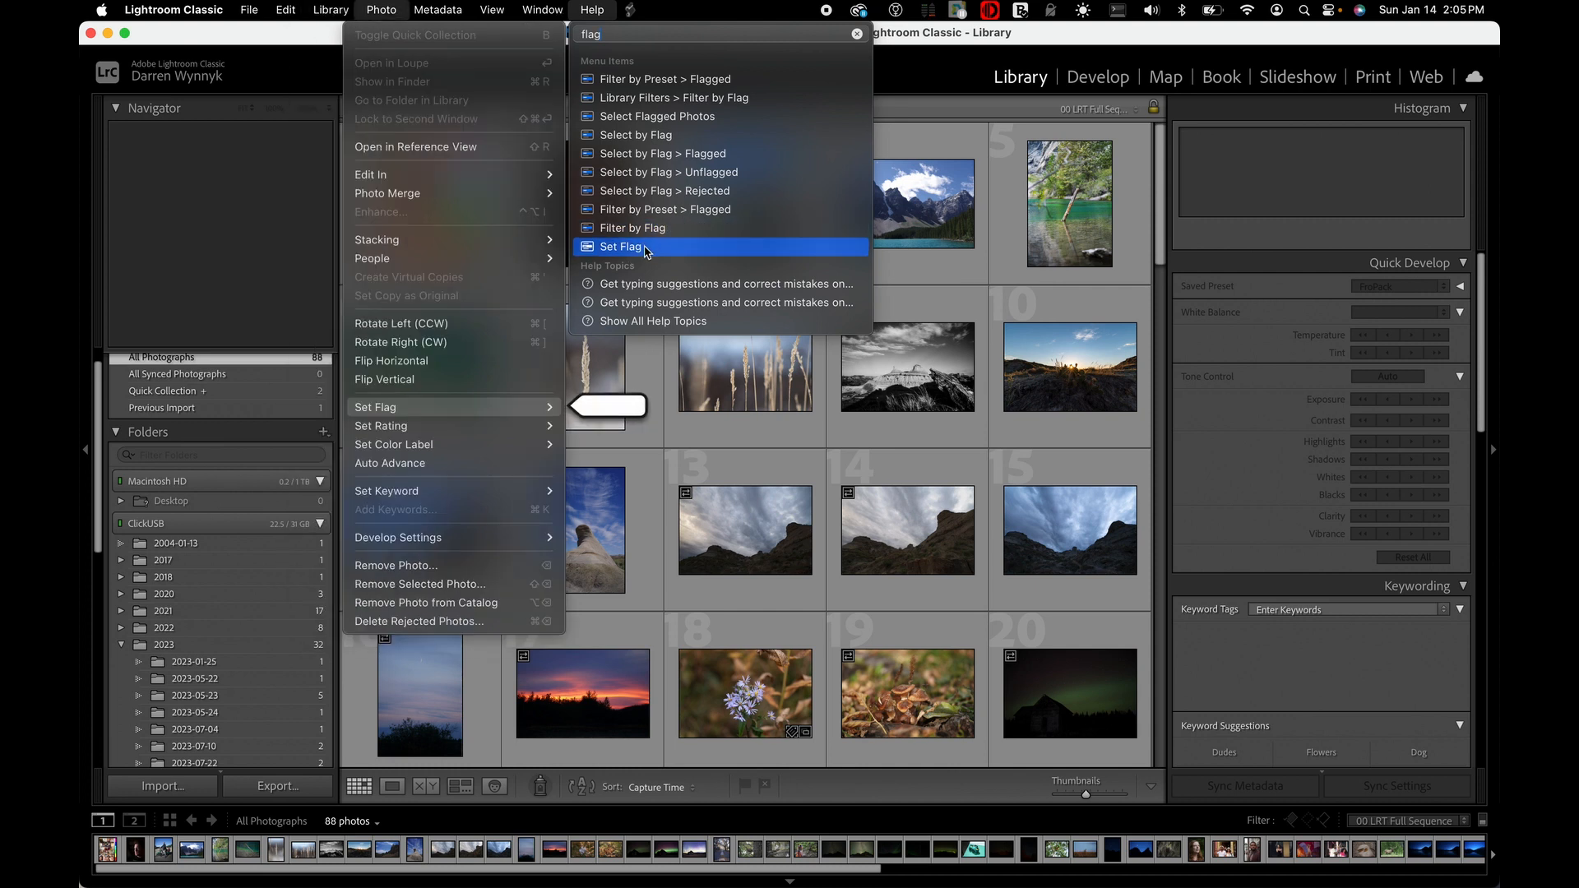
left_click(644, 249)
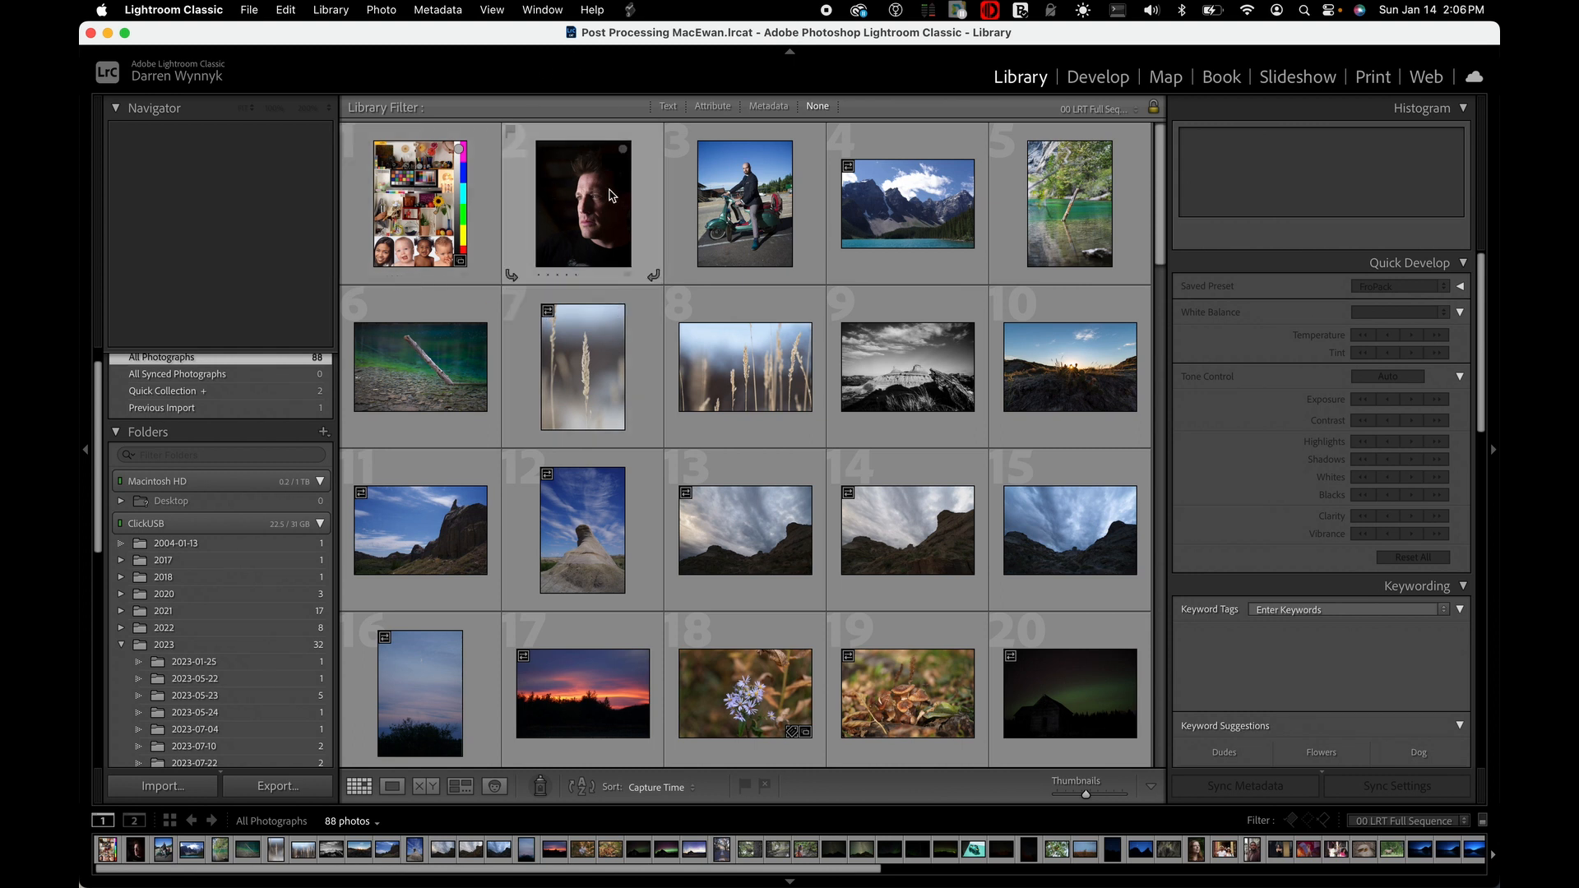
Filter the library with the Flagged preset from the "flag" search results, and turn the library filter off again
left_click(592, 10)
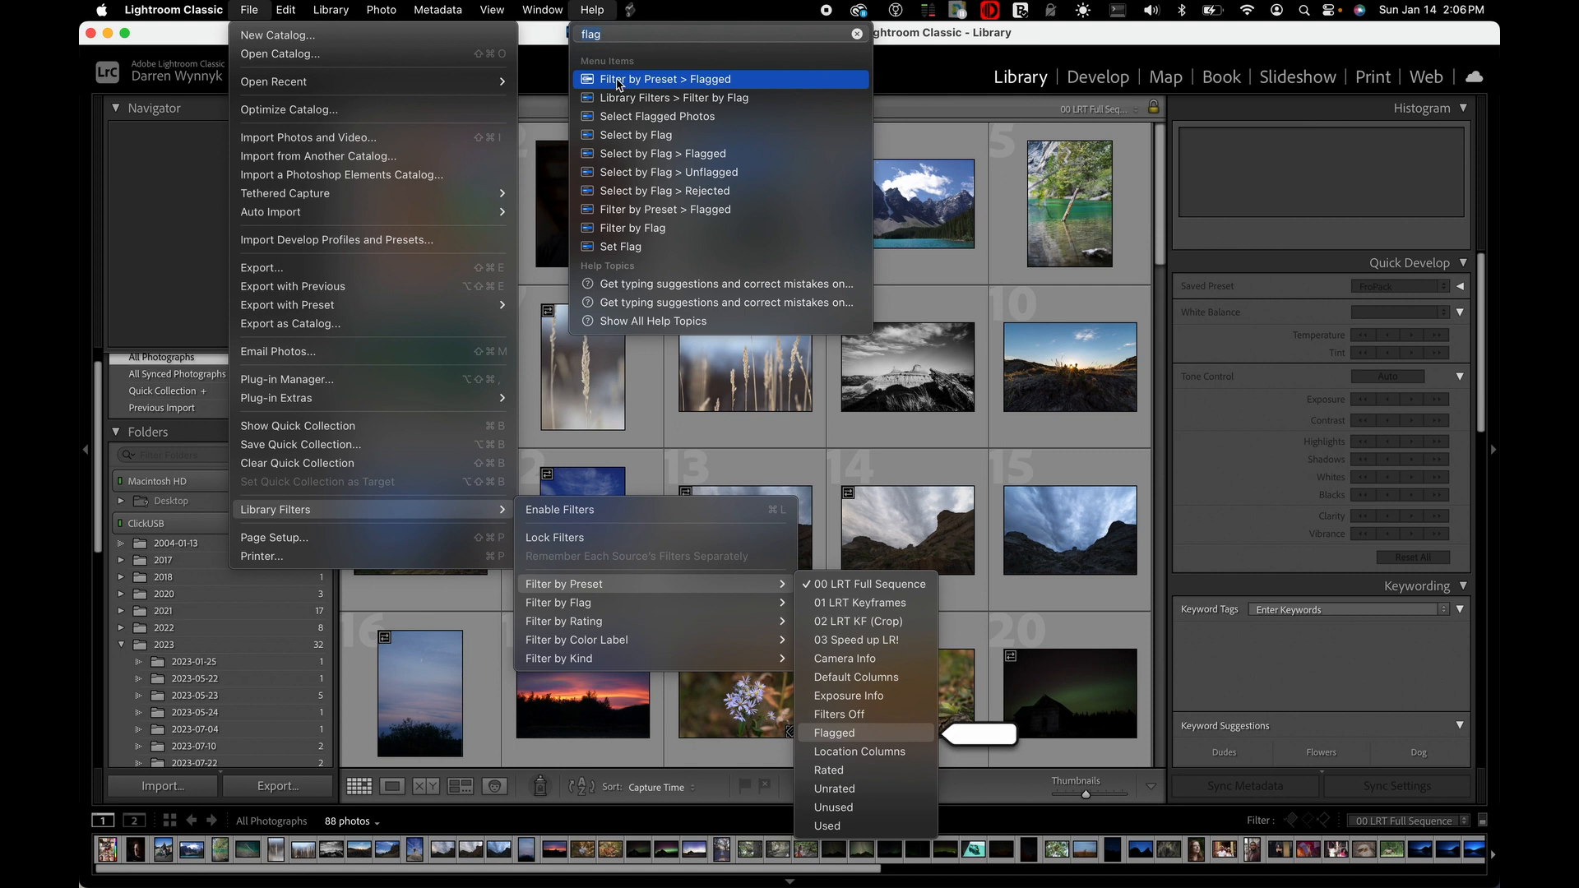
left_click(618, 80)
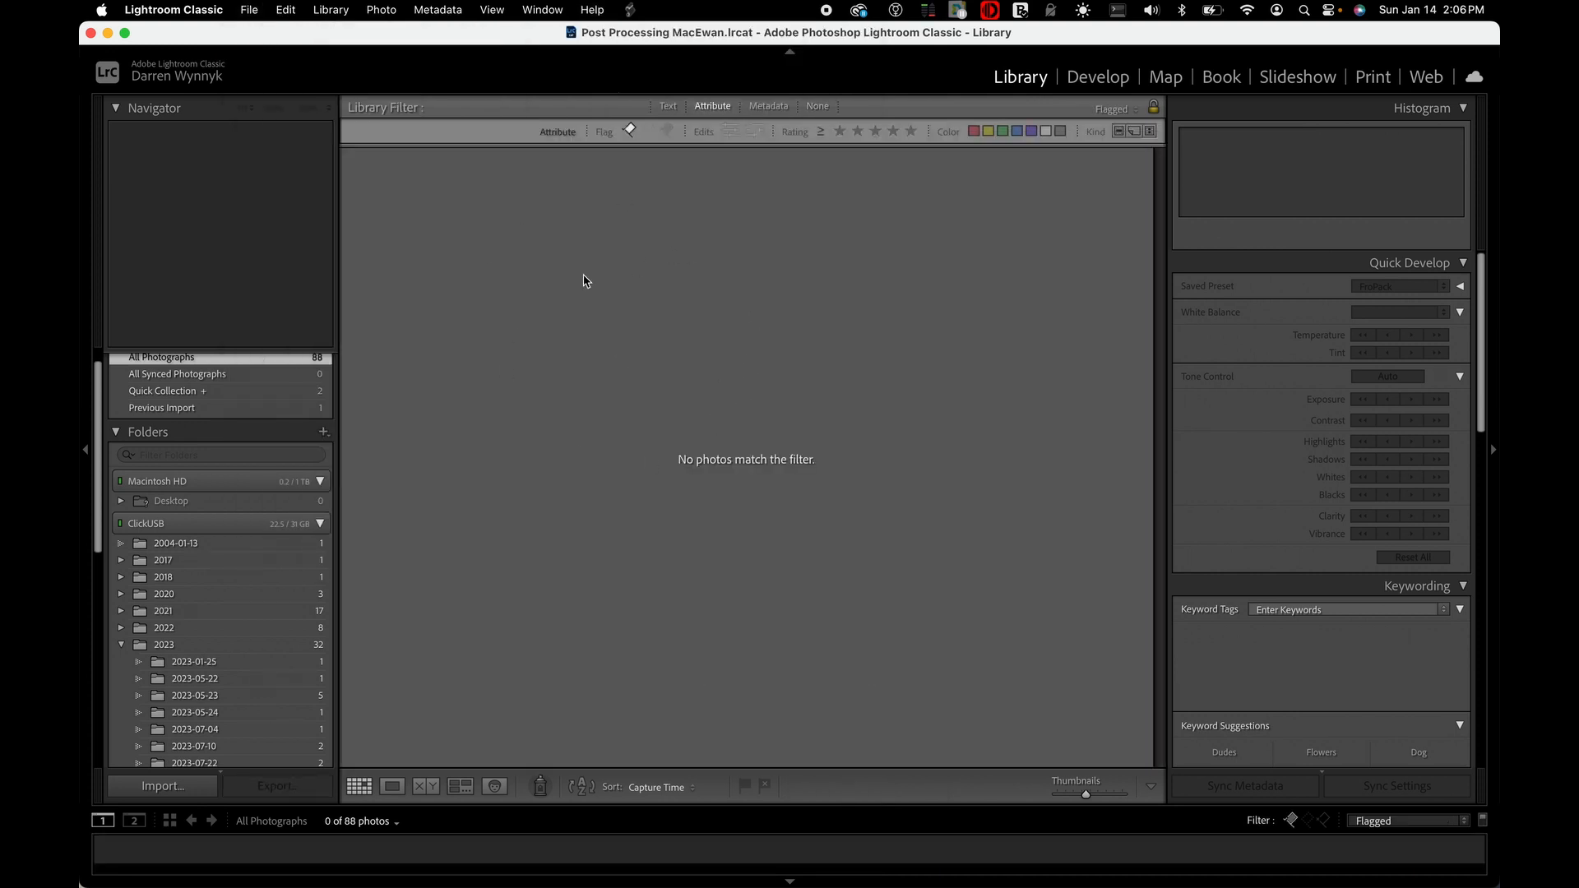
left_click(594, 9)
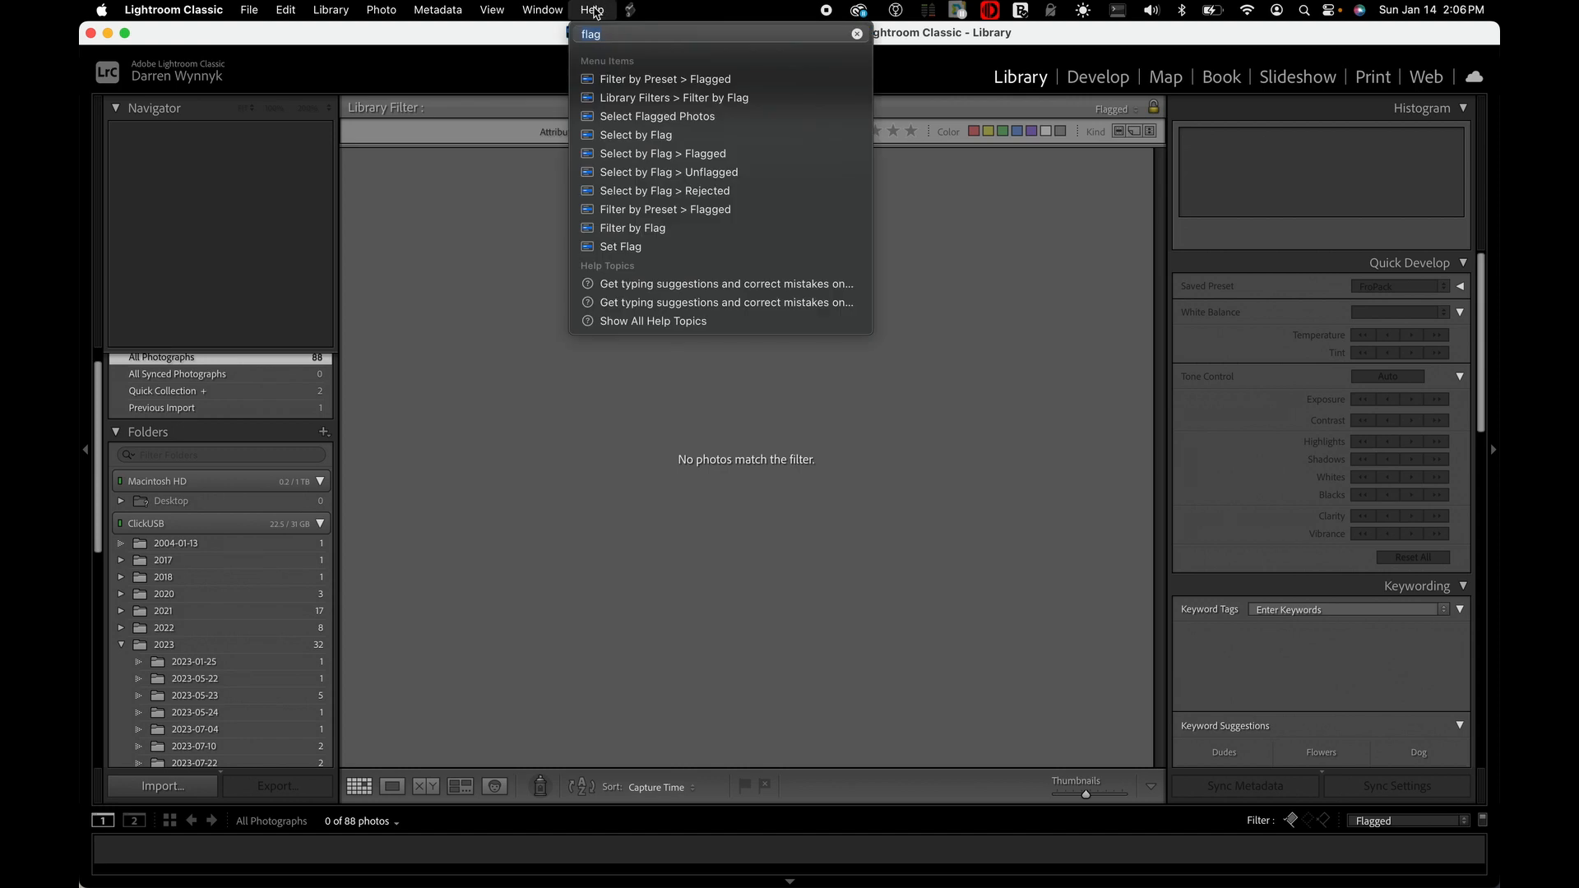
left_click(608, 9)
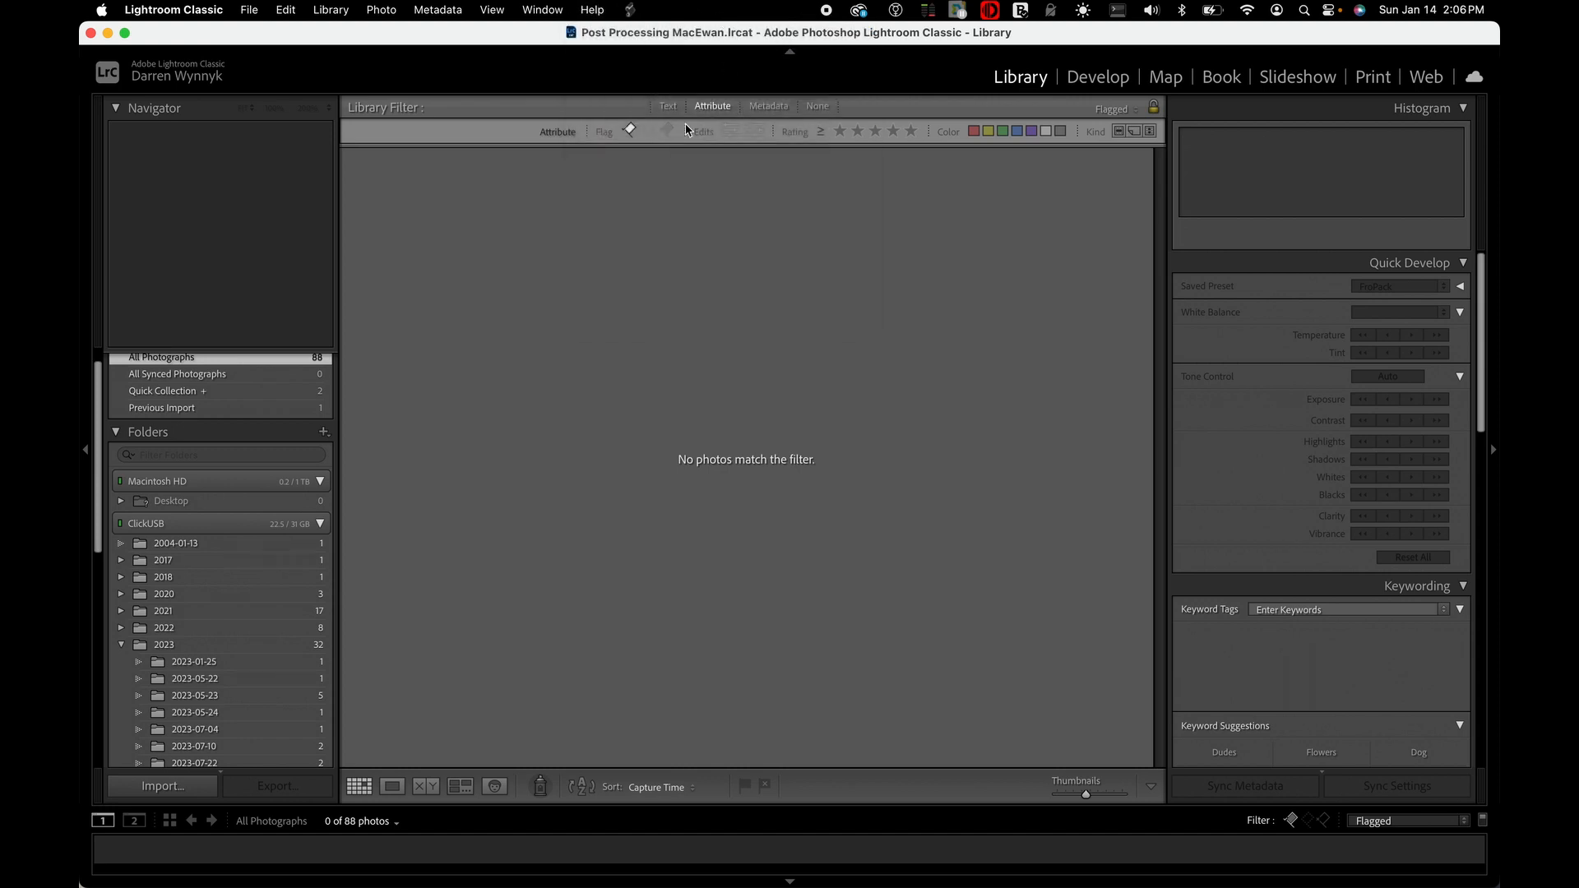
left_click(610, 8)
mouse_move(615, 82)
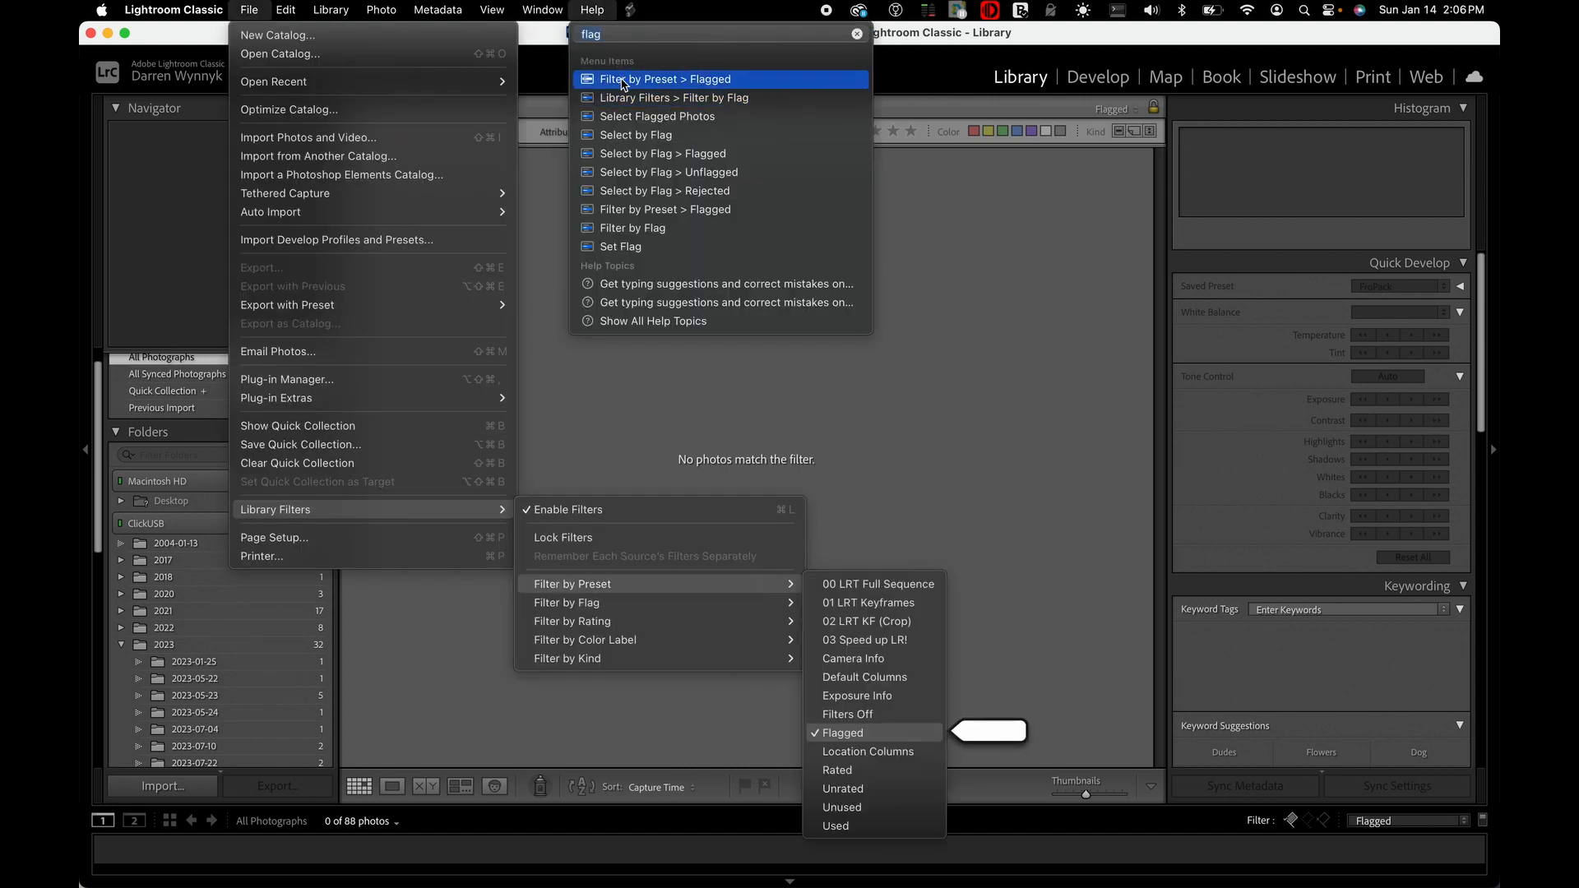
left_click(615, 82)
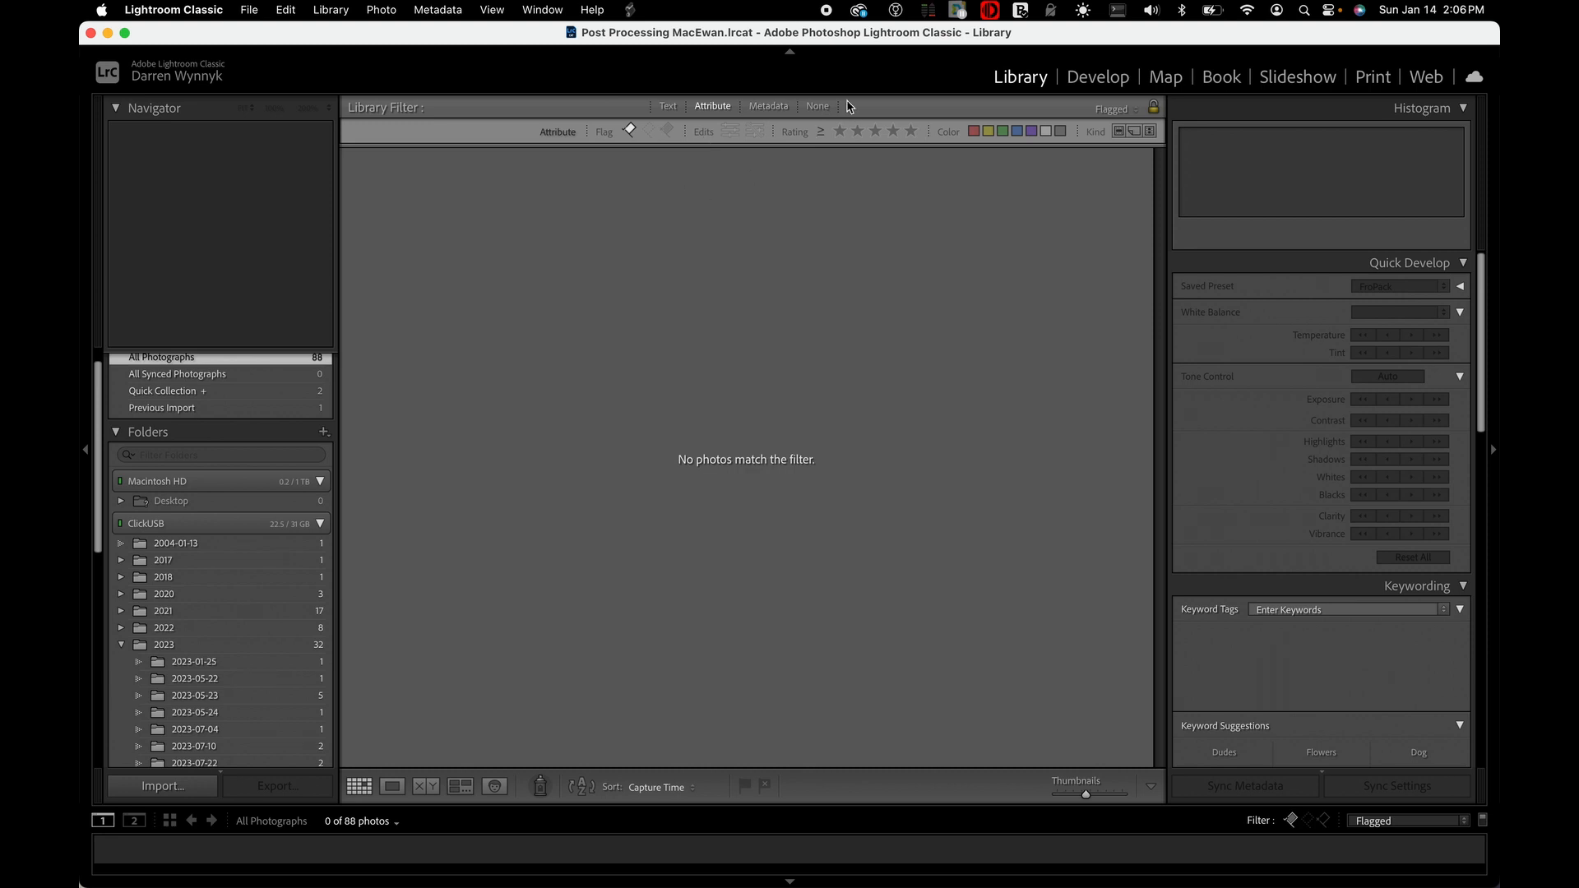
left_click(819, 107)
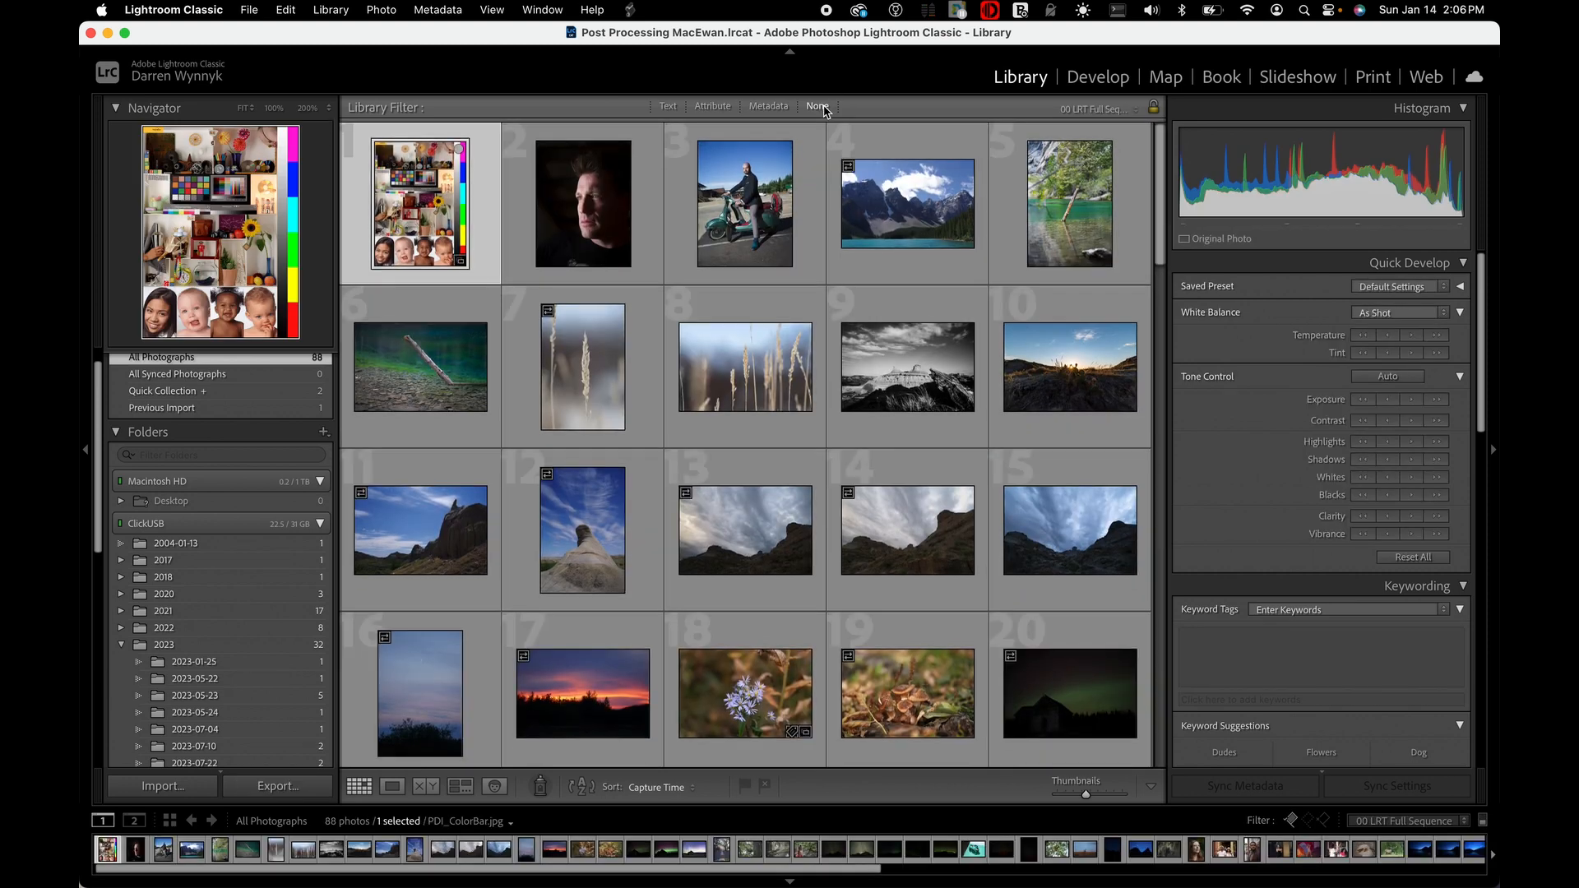
Select the second photo, the dark portrait of a man, and open it in the Develop module
key("Right")
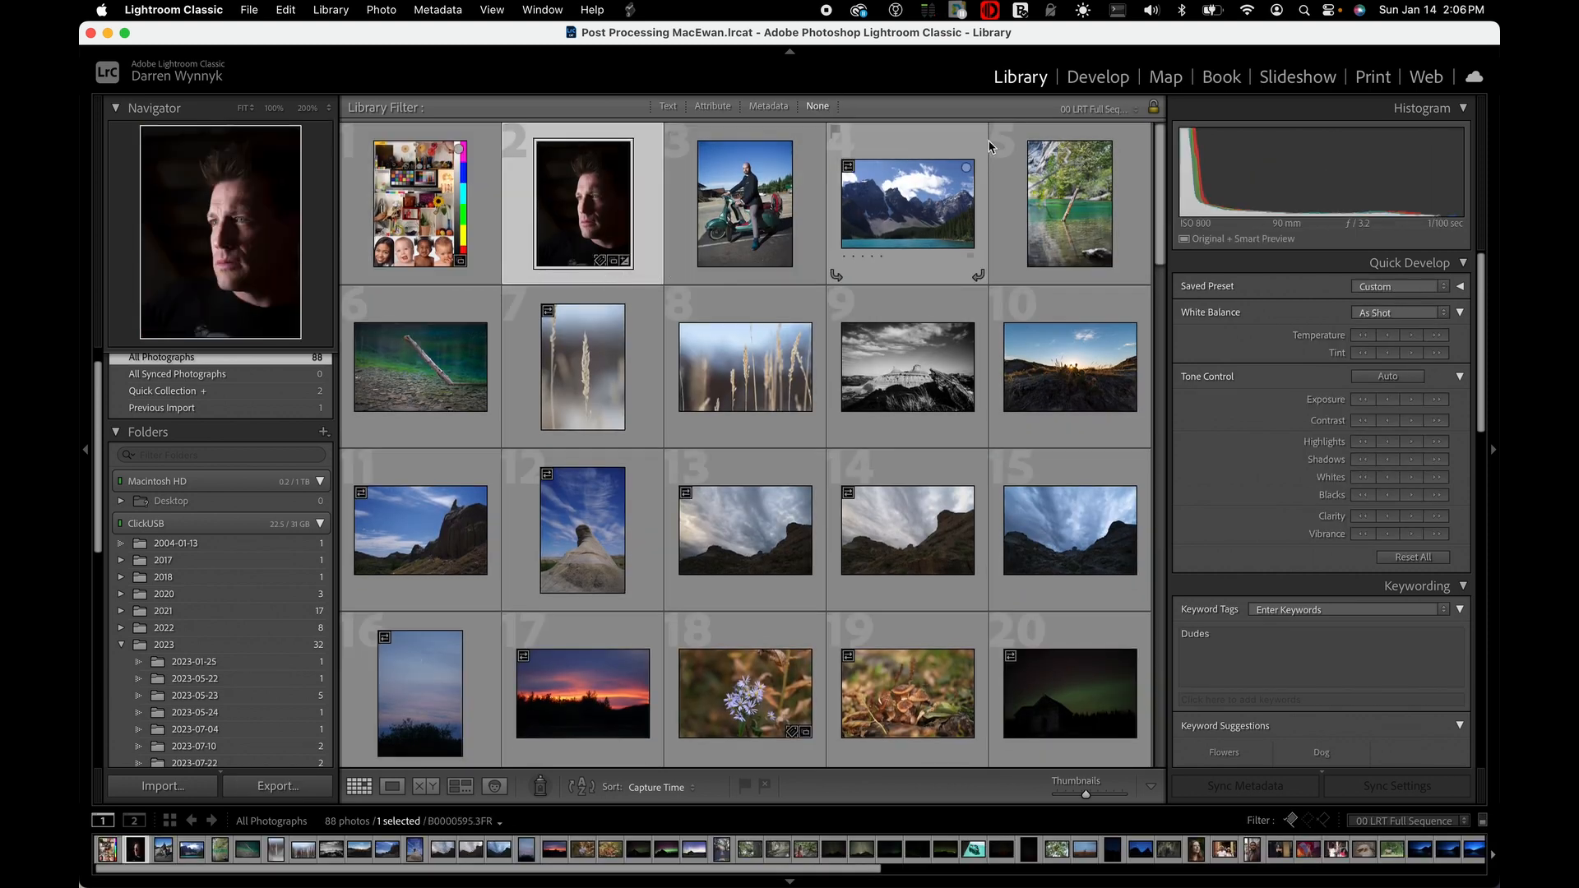
left_click(1095, 77)
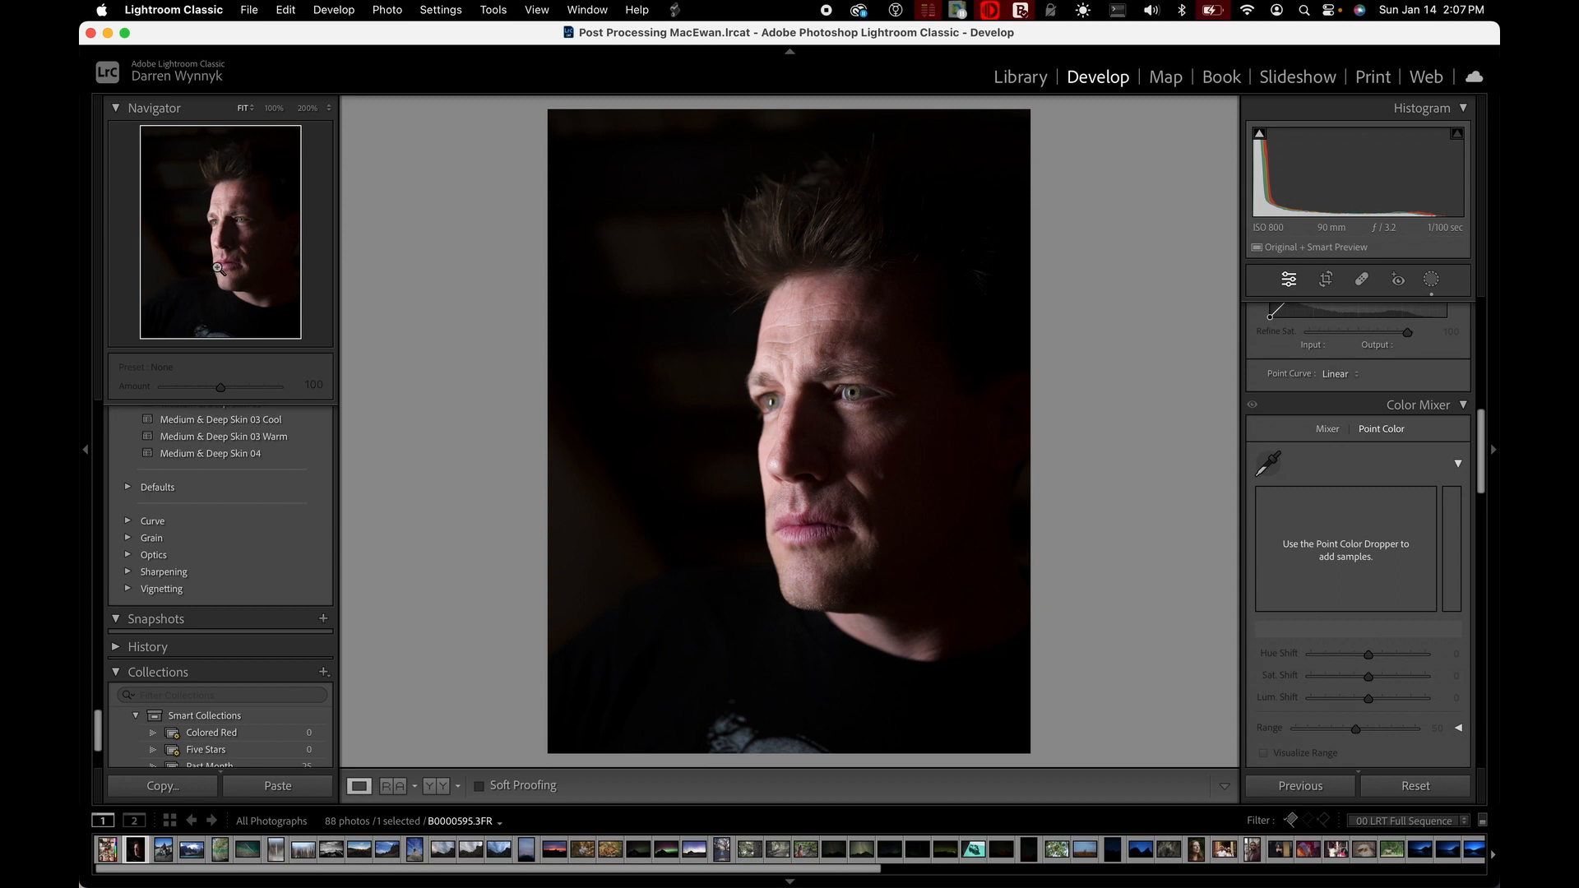
Inspect the hair area of the portrait at 200% zoom and return the photo to the Fit view
left_click(308, 113)
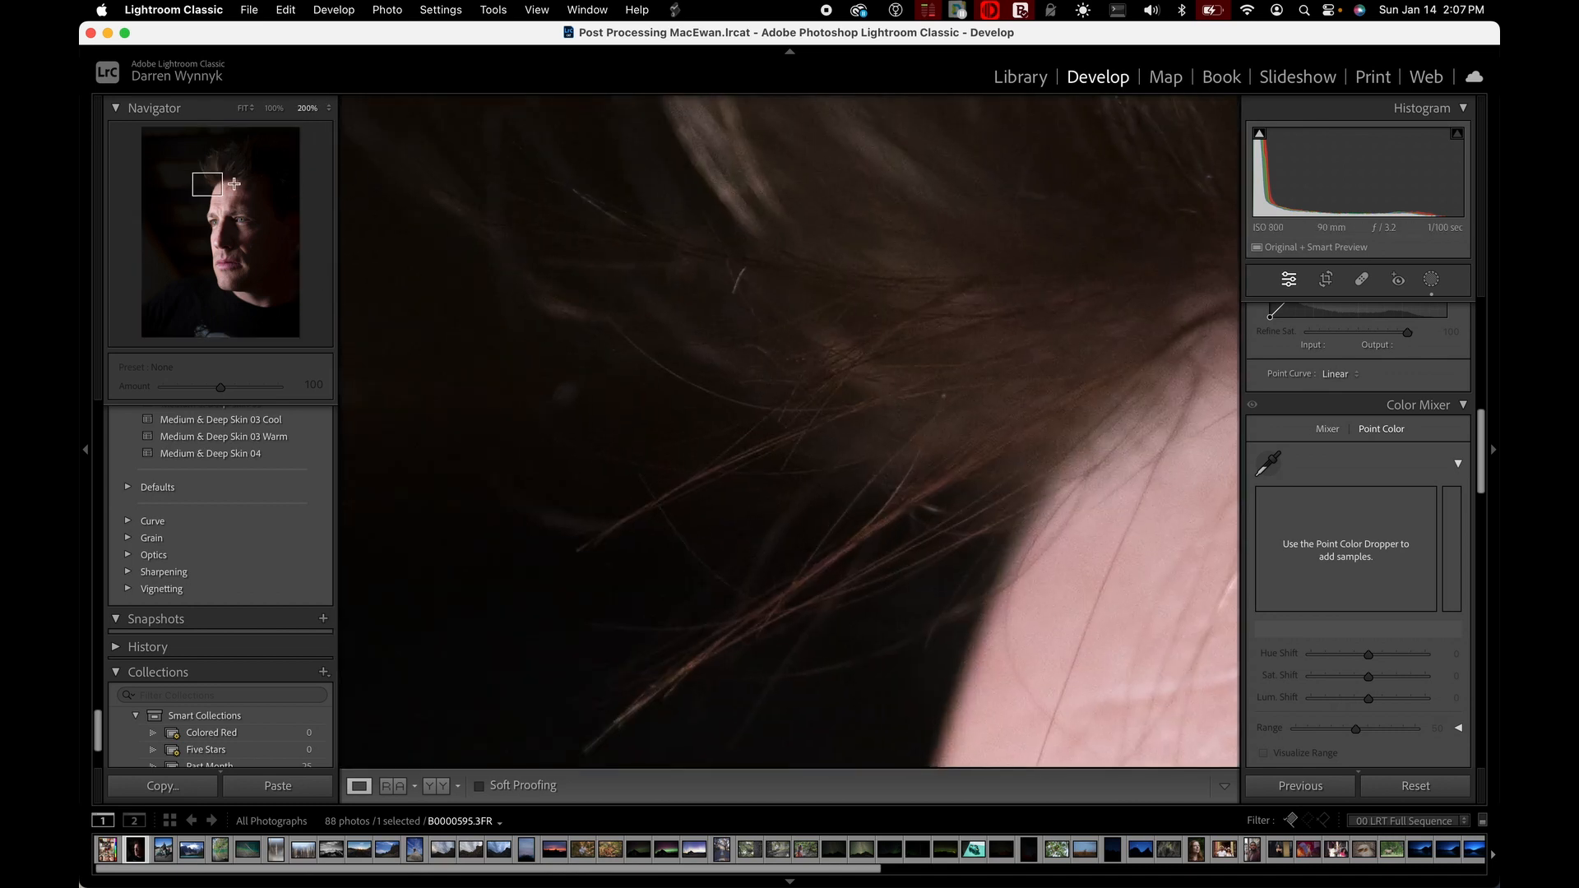
mouse_move(205, 186)
left_mouse_down()
mouse_move(194, 199)
mouse_move(220, 235)
mouse_move(194, 206)
mouse_move(227, 167)
left_mouse_up()
left_click(243, 108)
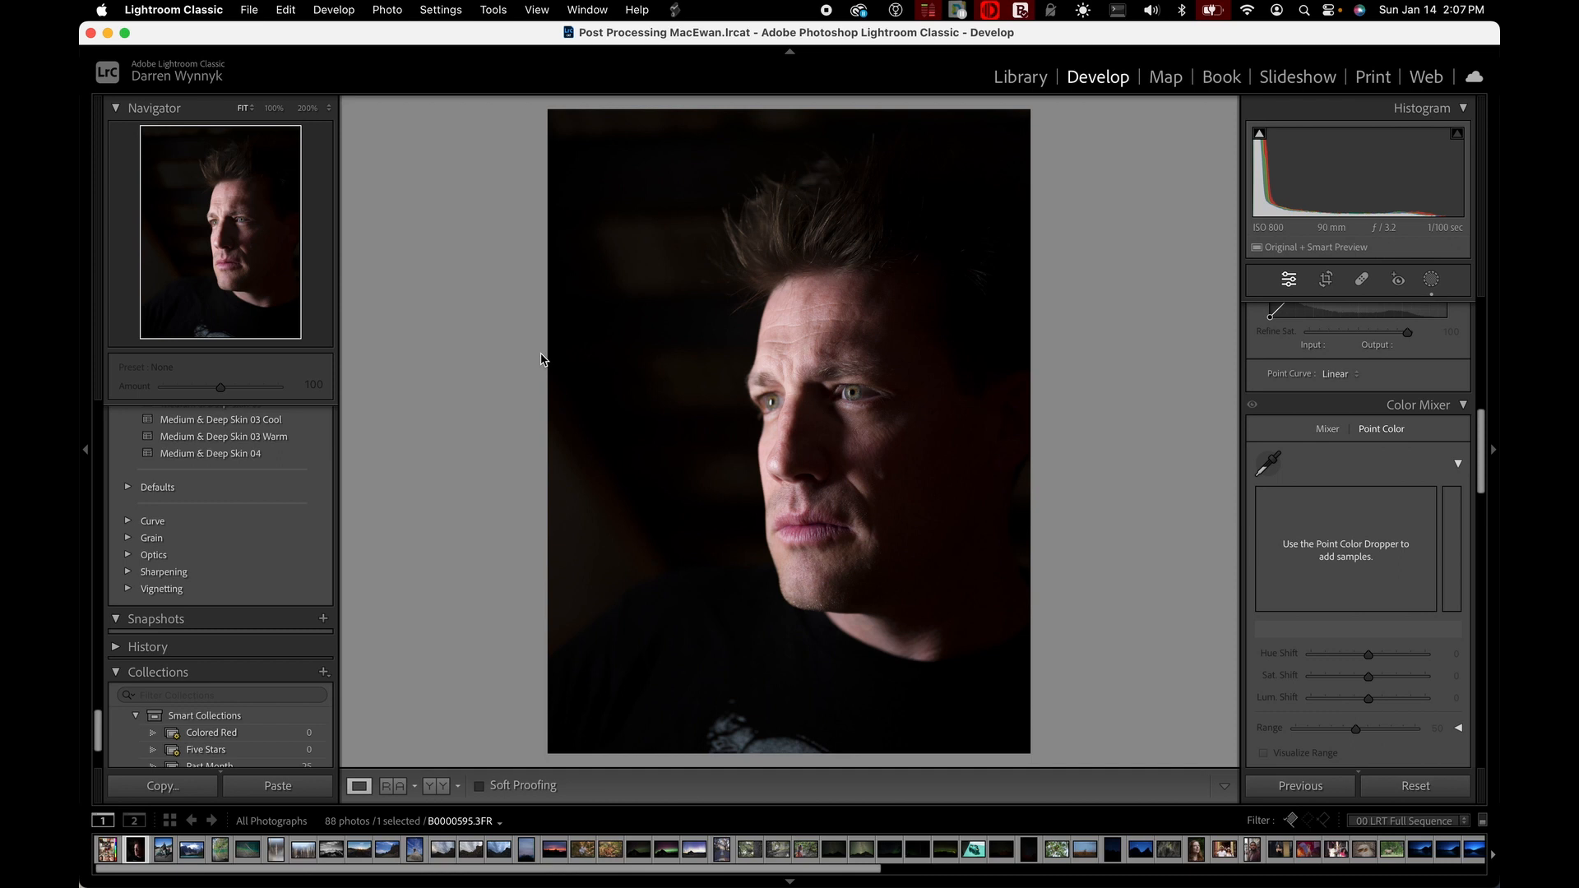
Collapse the expanded preset groups from FroPack through Adaptive: Subject, Portraits: Light Skin and Portraits: Edgy
scroll(308, 518, "up", 10)
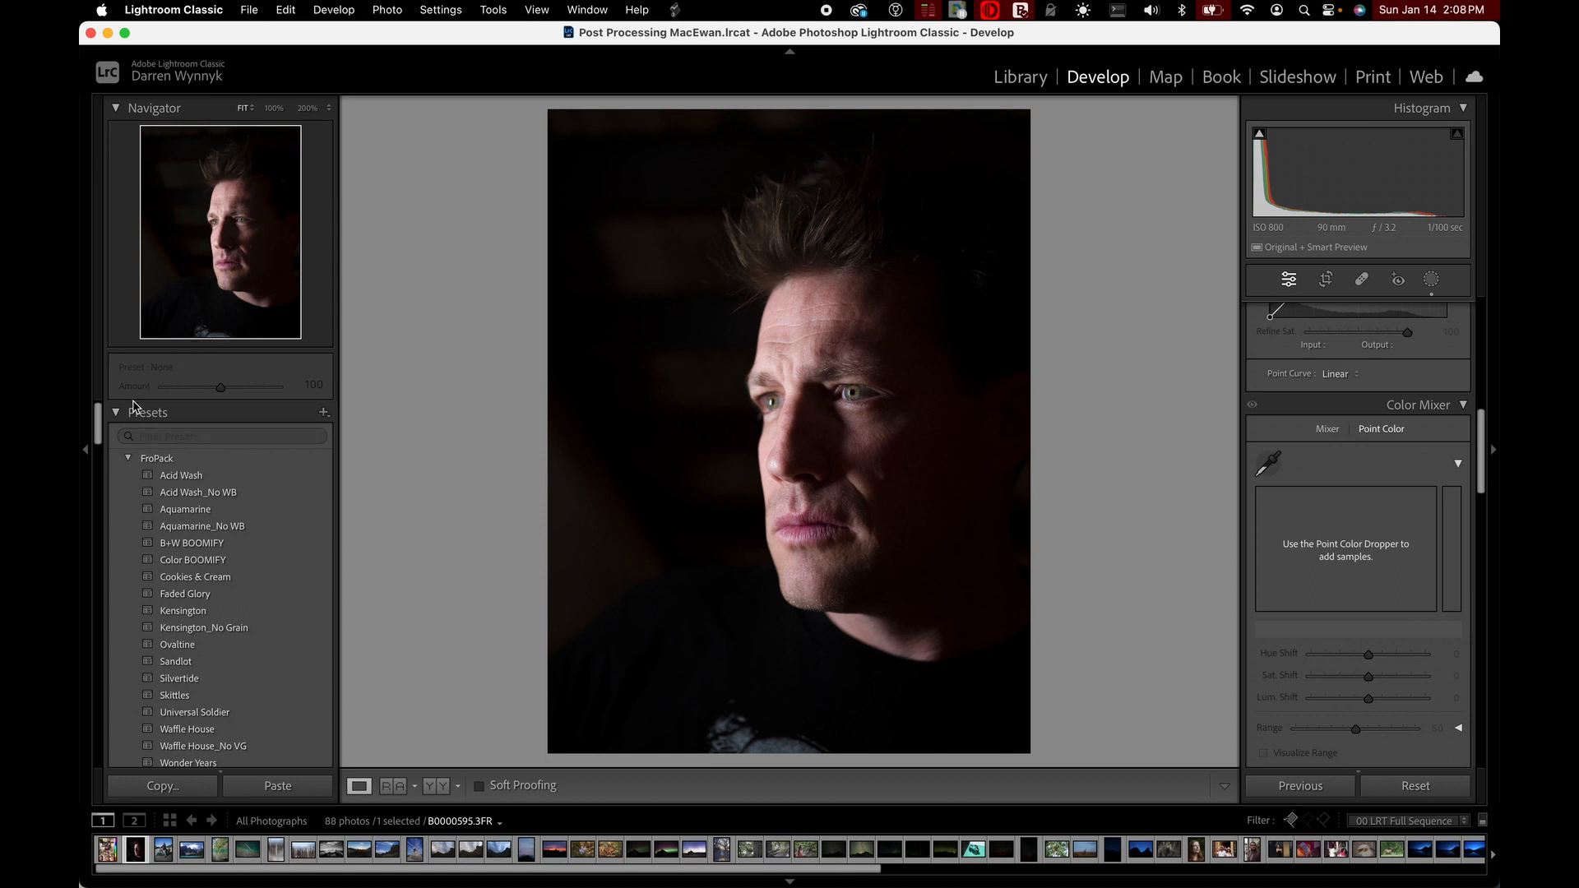
left_click(129, 461)
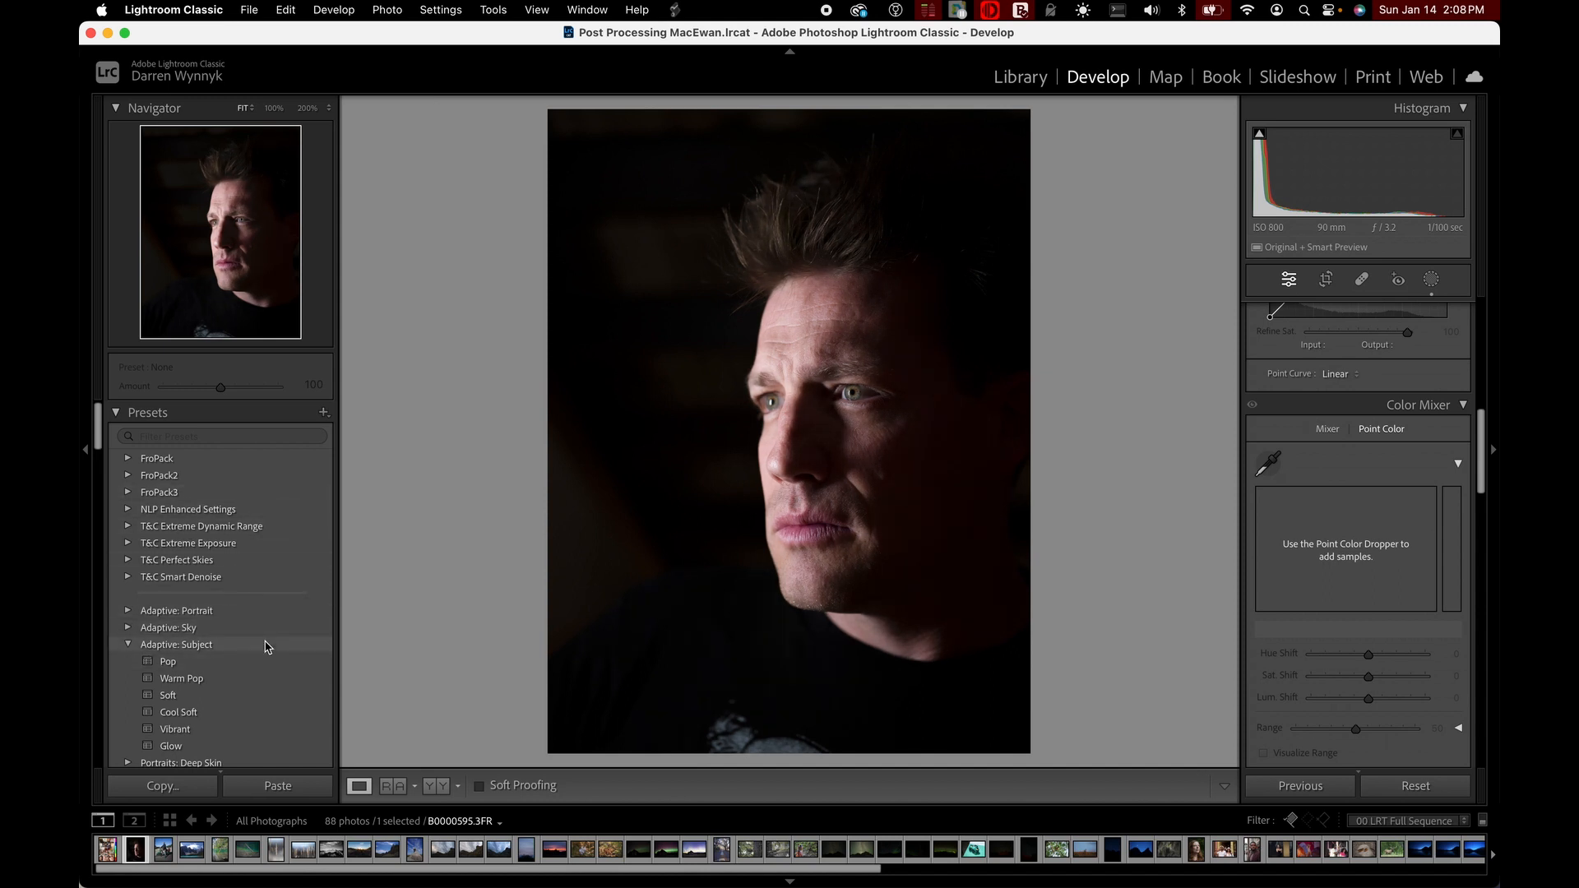
scroll(214, 592, "down", 3)
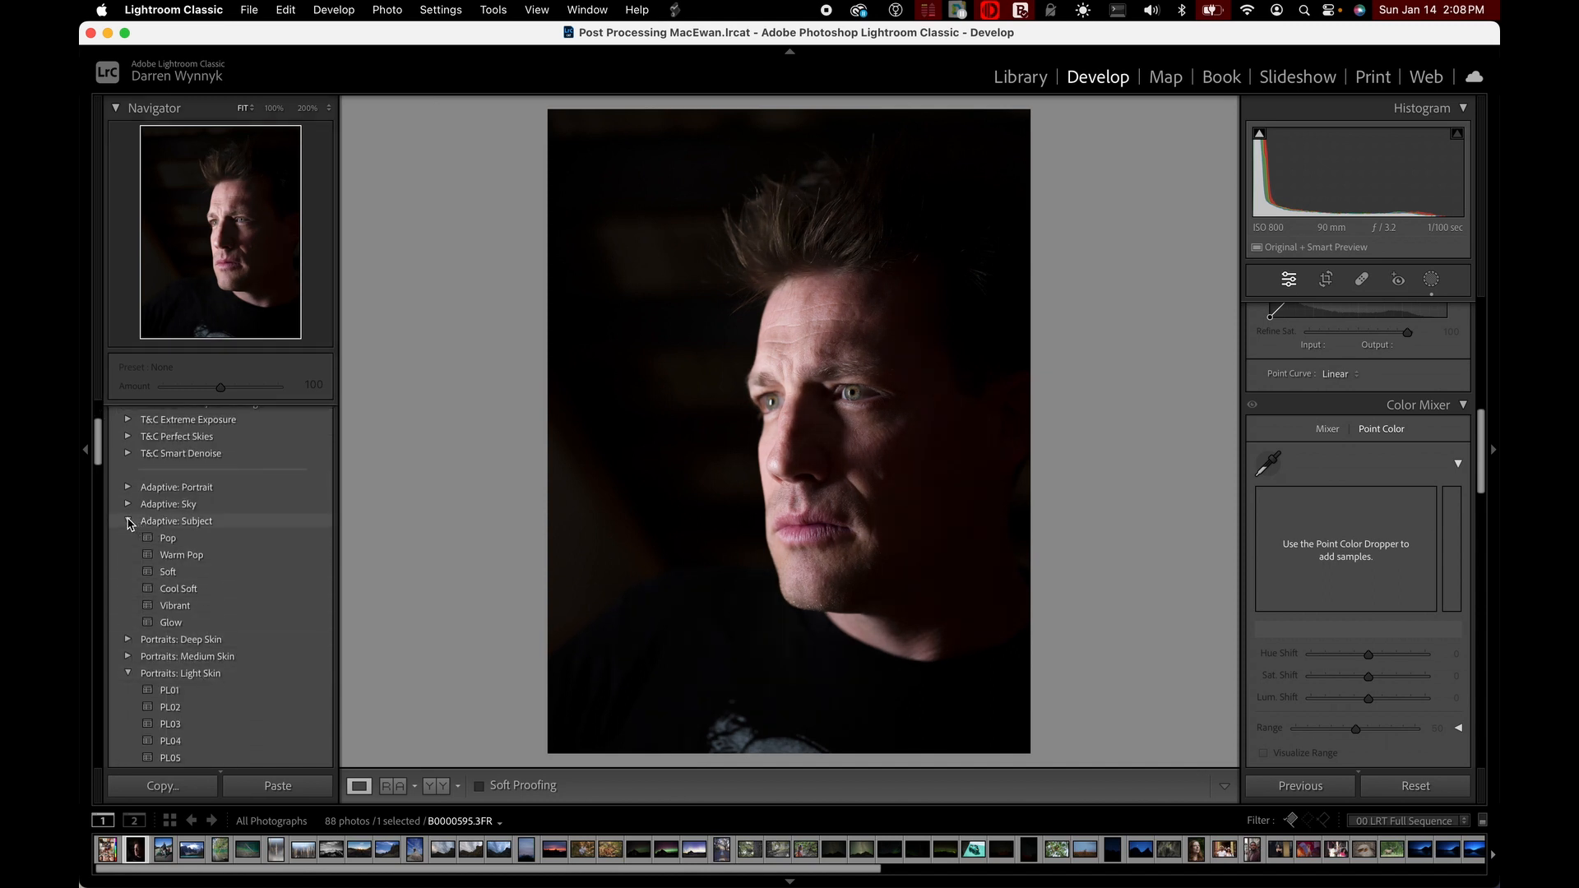
left_click(128, 521)
left_click(128, 572)
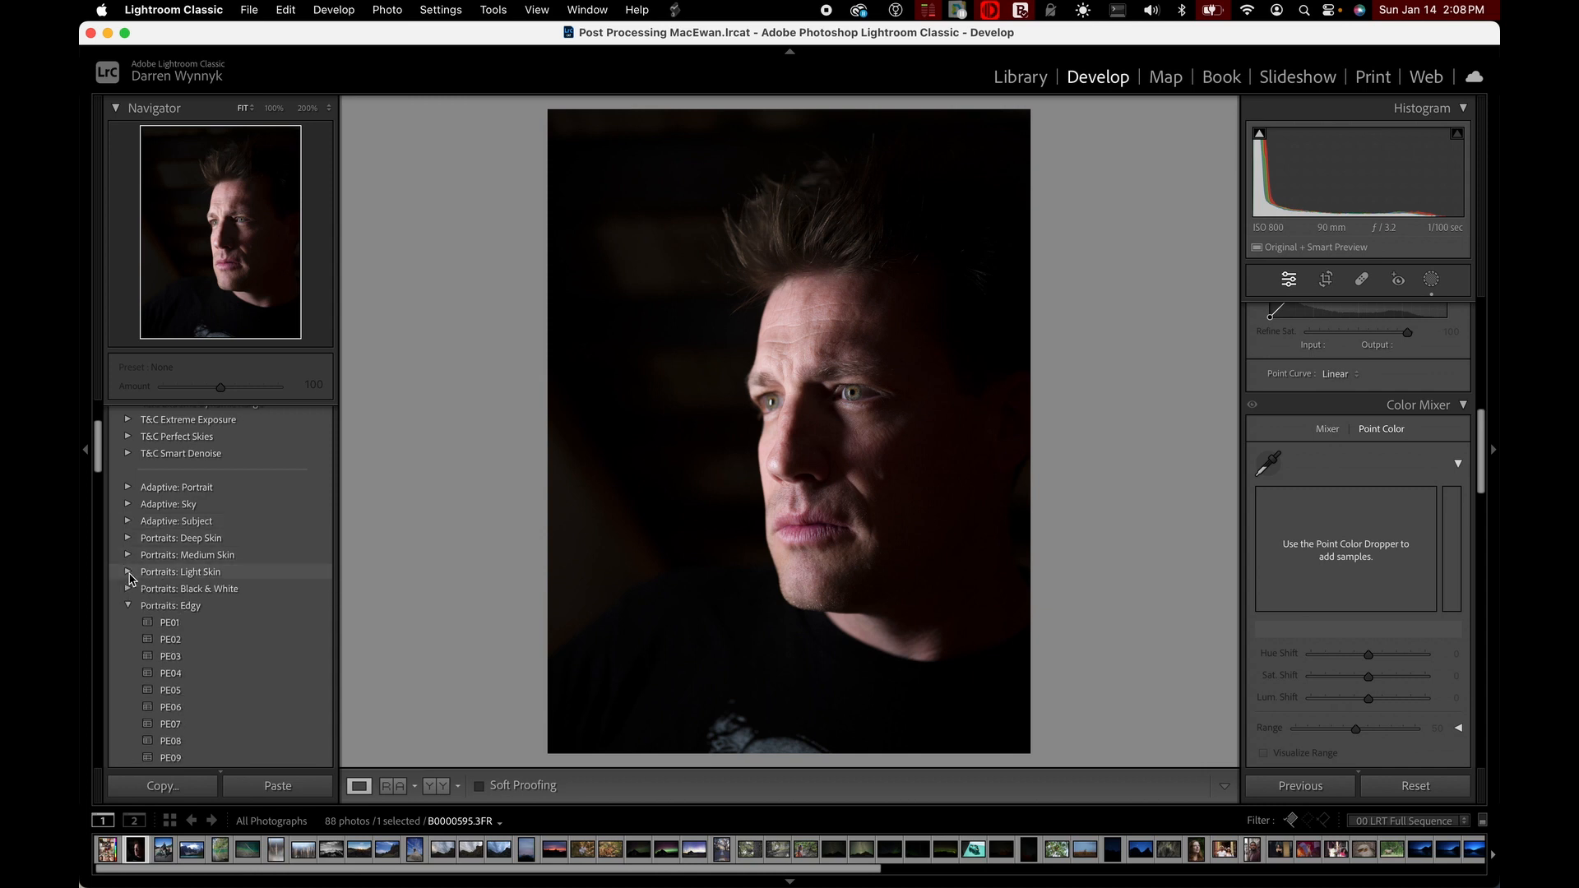
left_click(128, 607)
Collapse the remaining expanded Style, Subject and Video preset groups, from Style: Cinematic II through Video: Creative
scroll(127, 607, "down", 4)
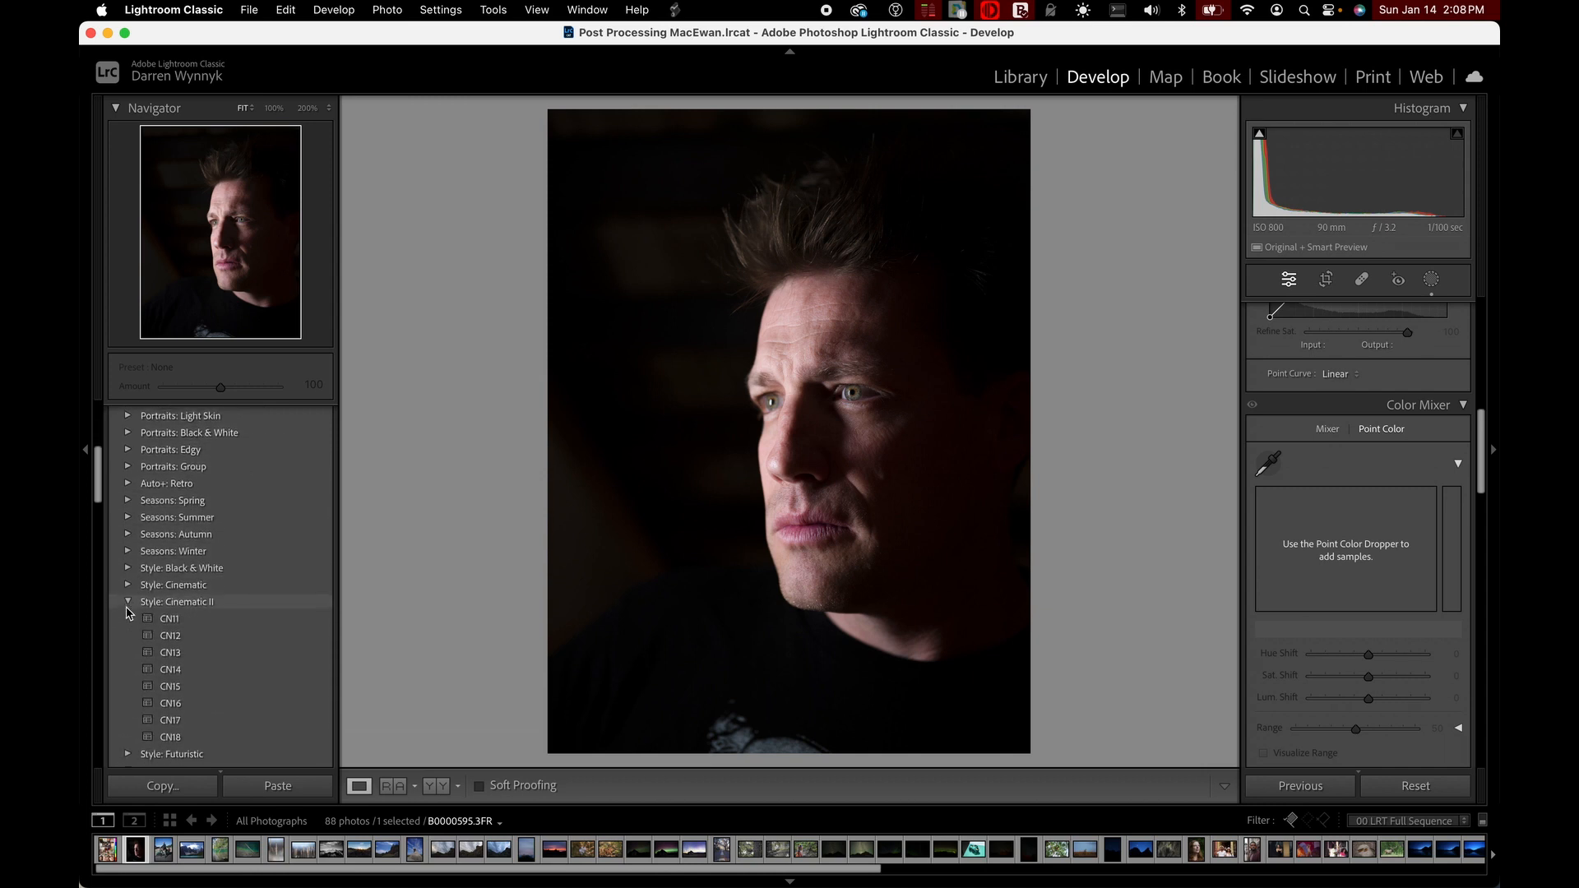
scroll(126, 608, "down", 1)
left_click(129, 596)
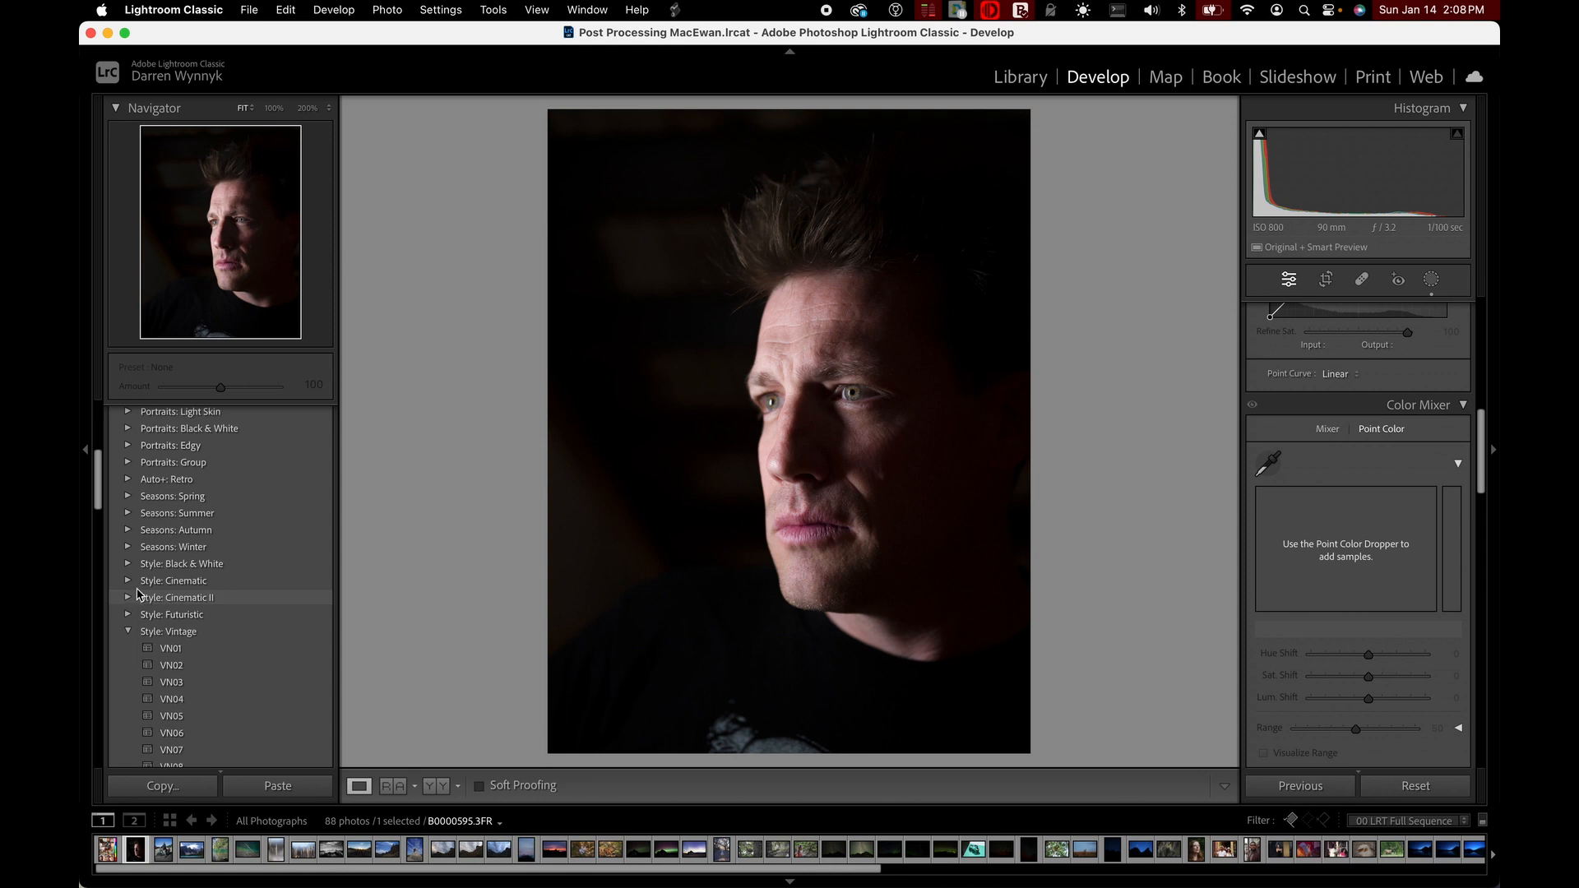
scroll(132, 595, "down", 3)
left_click(128, 530)
scroll(128, 531, "down", 2)
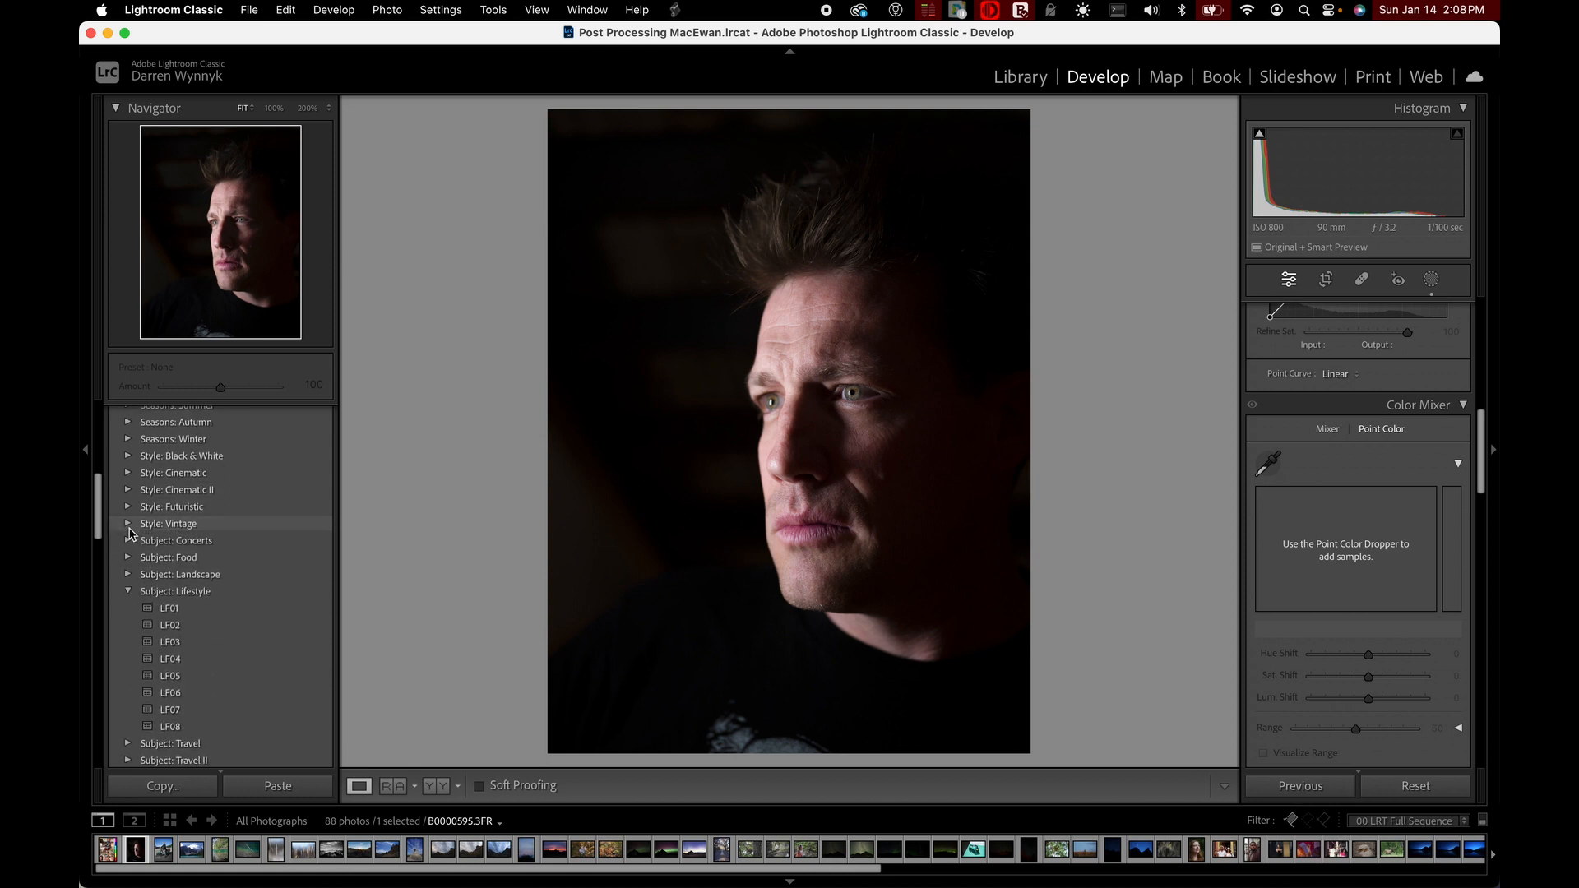
left_click(129, 542)
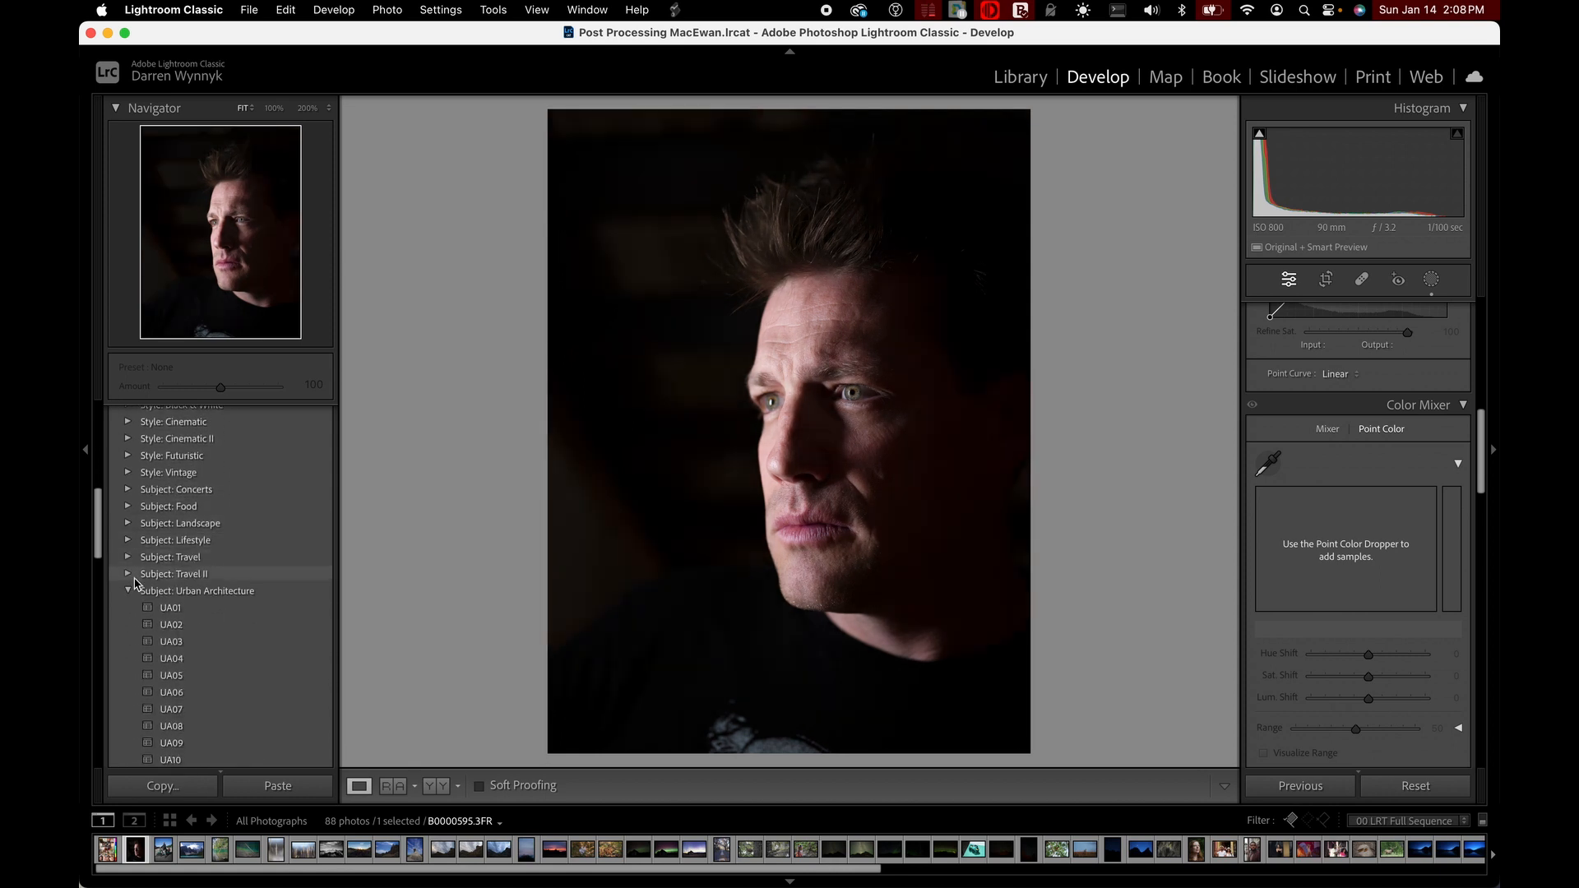
left_click(128, 592)
scroll(127, 592, "down", 1)
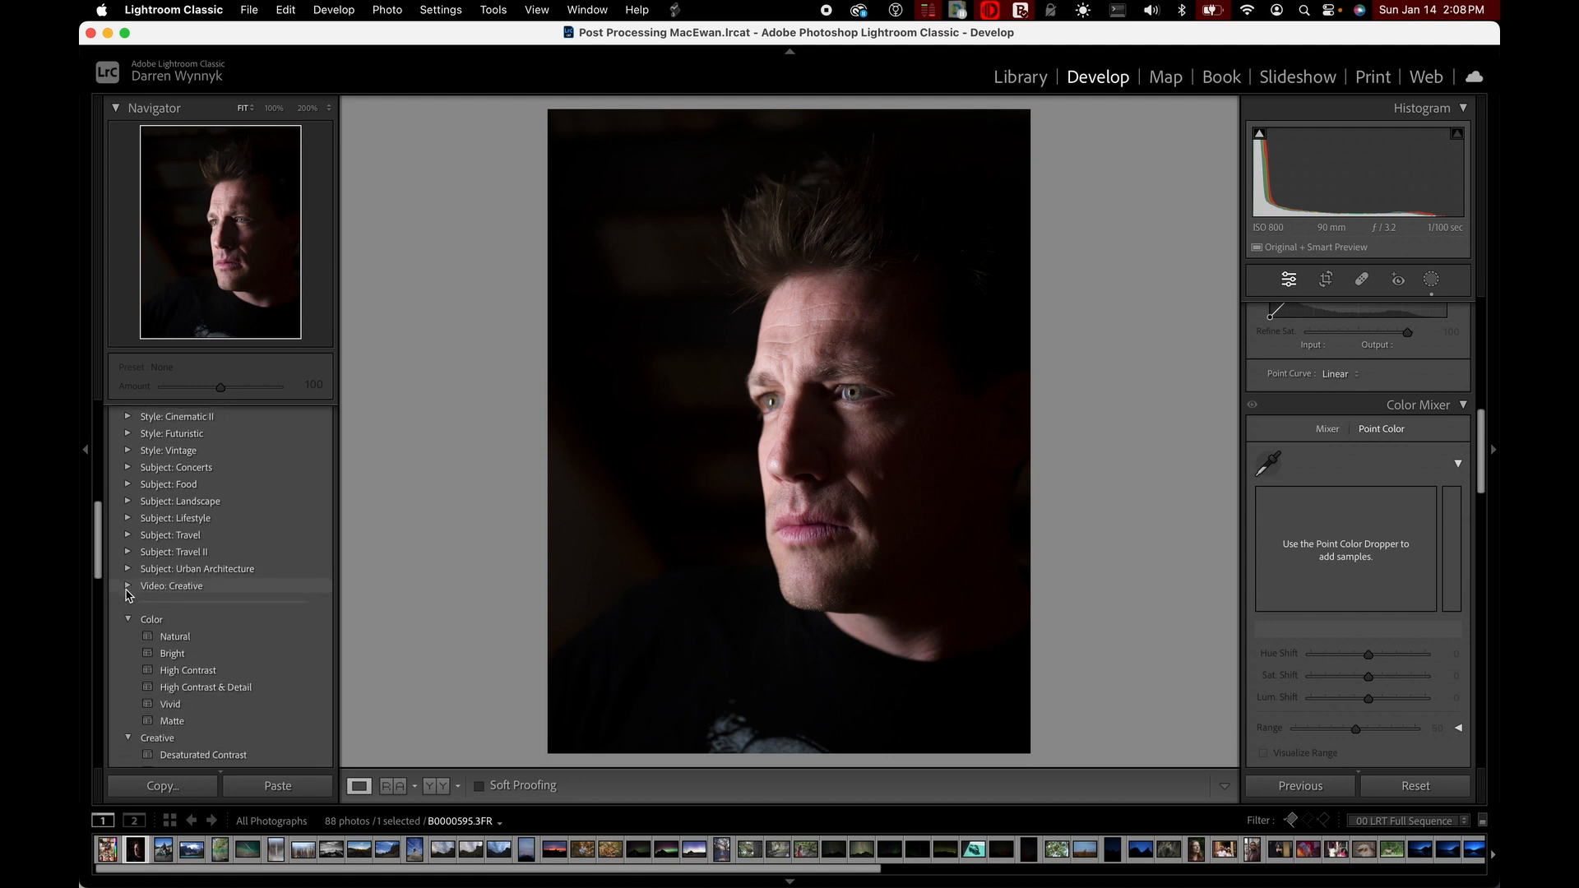
Examine the collapsed preset groups, from the FroPack and T&C packs to the Adaptive, Portraits, Seasons, Style and Subject groups
scroll(151, 578, "up", 3)
scroll(151, 581, "up", 7)
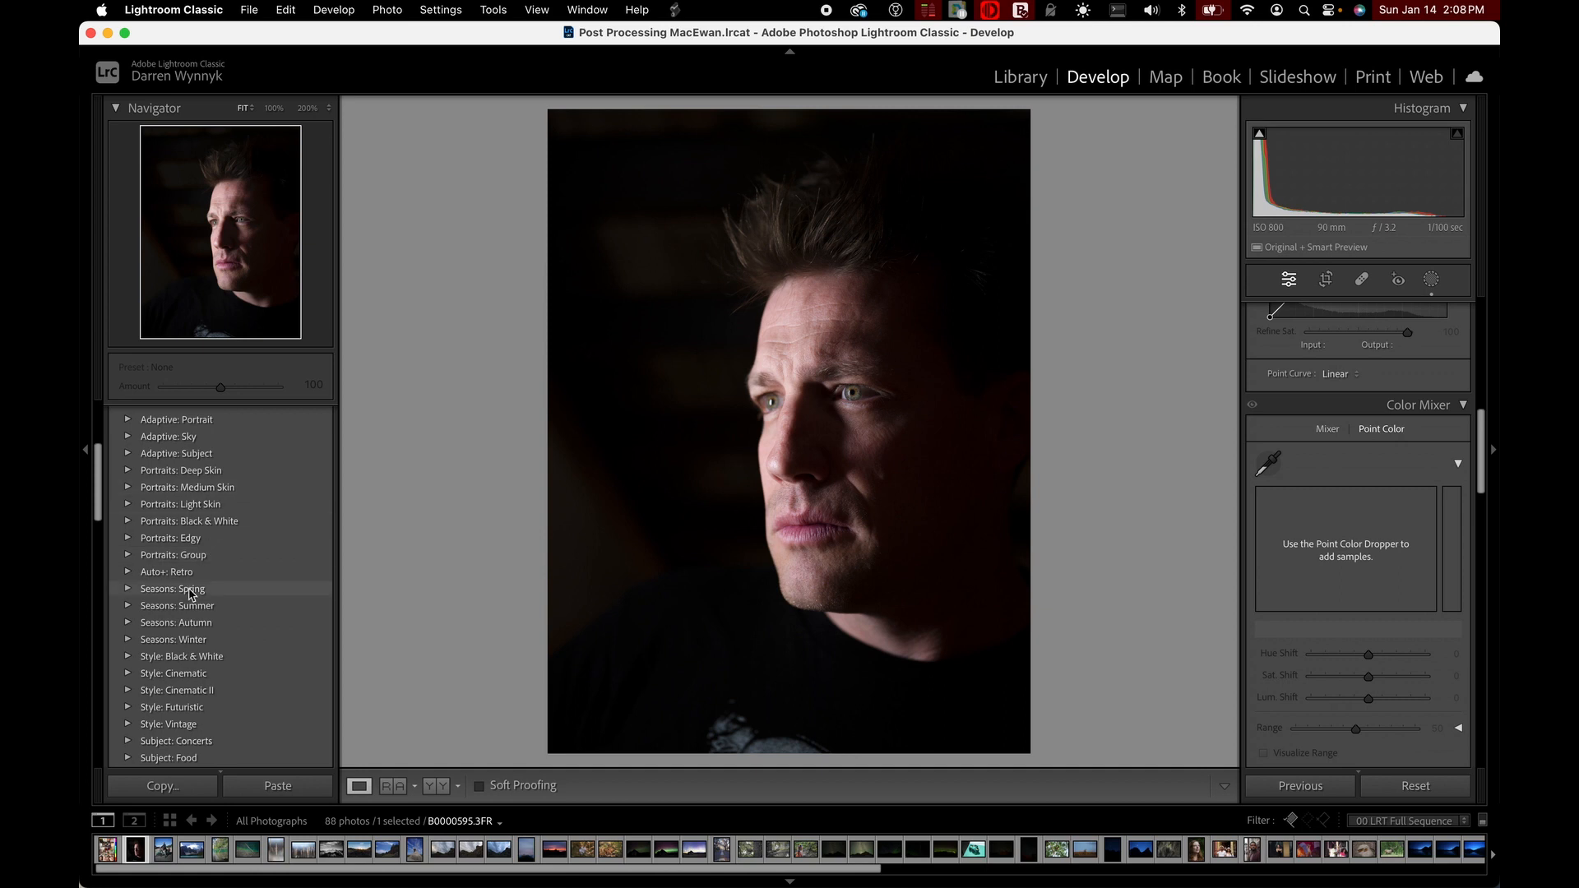
scroll(199, 574, "up", 8)
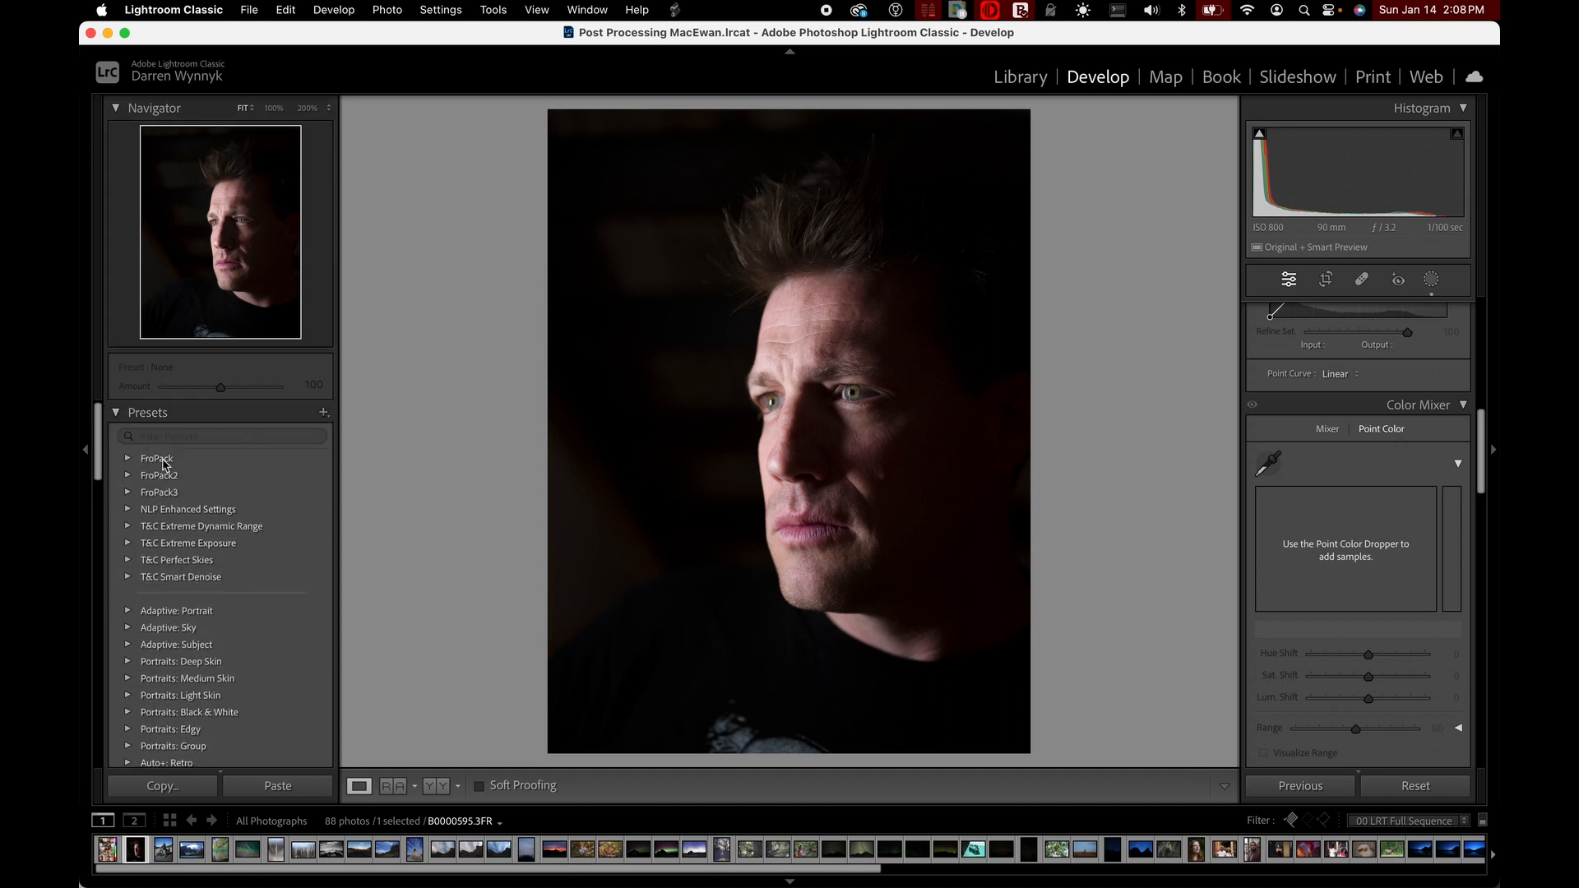
scroll(168, 623, "down", 5)
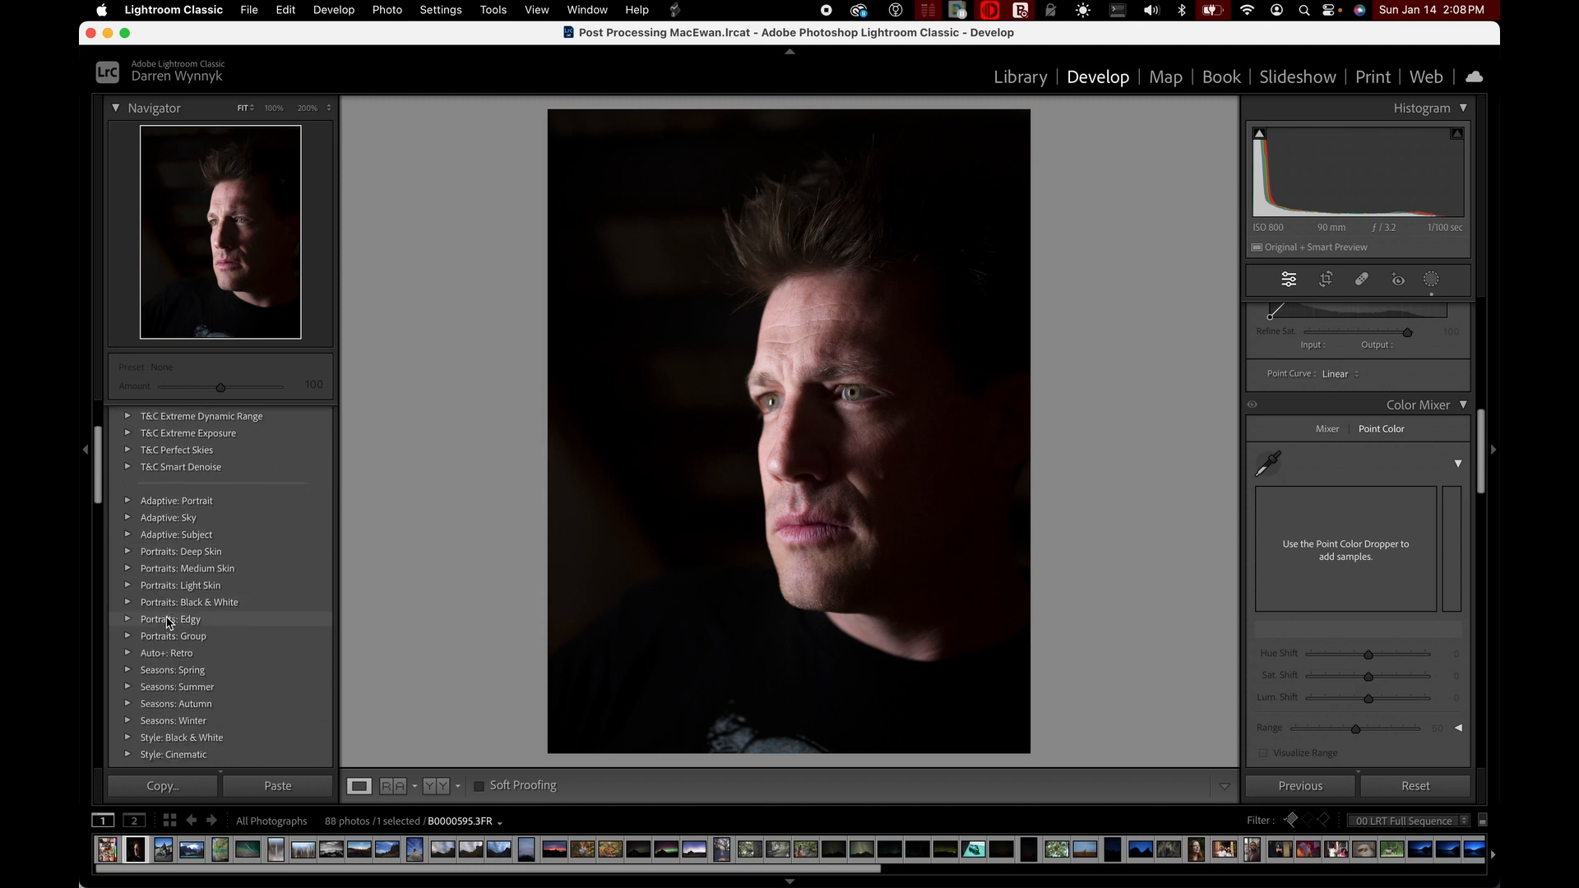
scroll(169, 625, "down", 3)
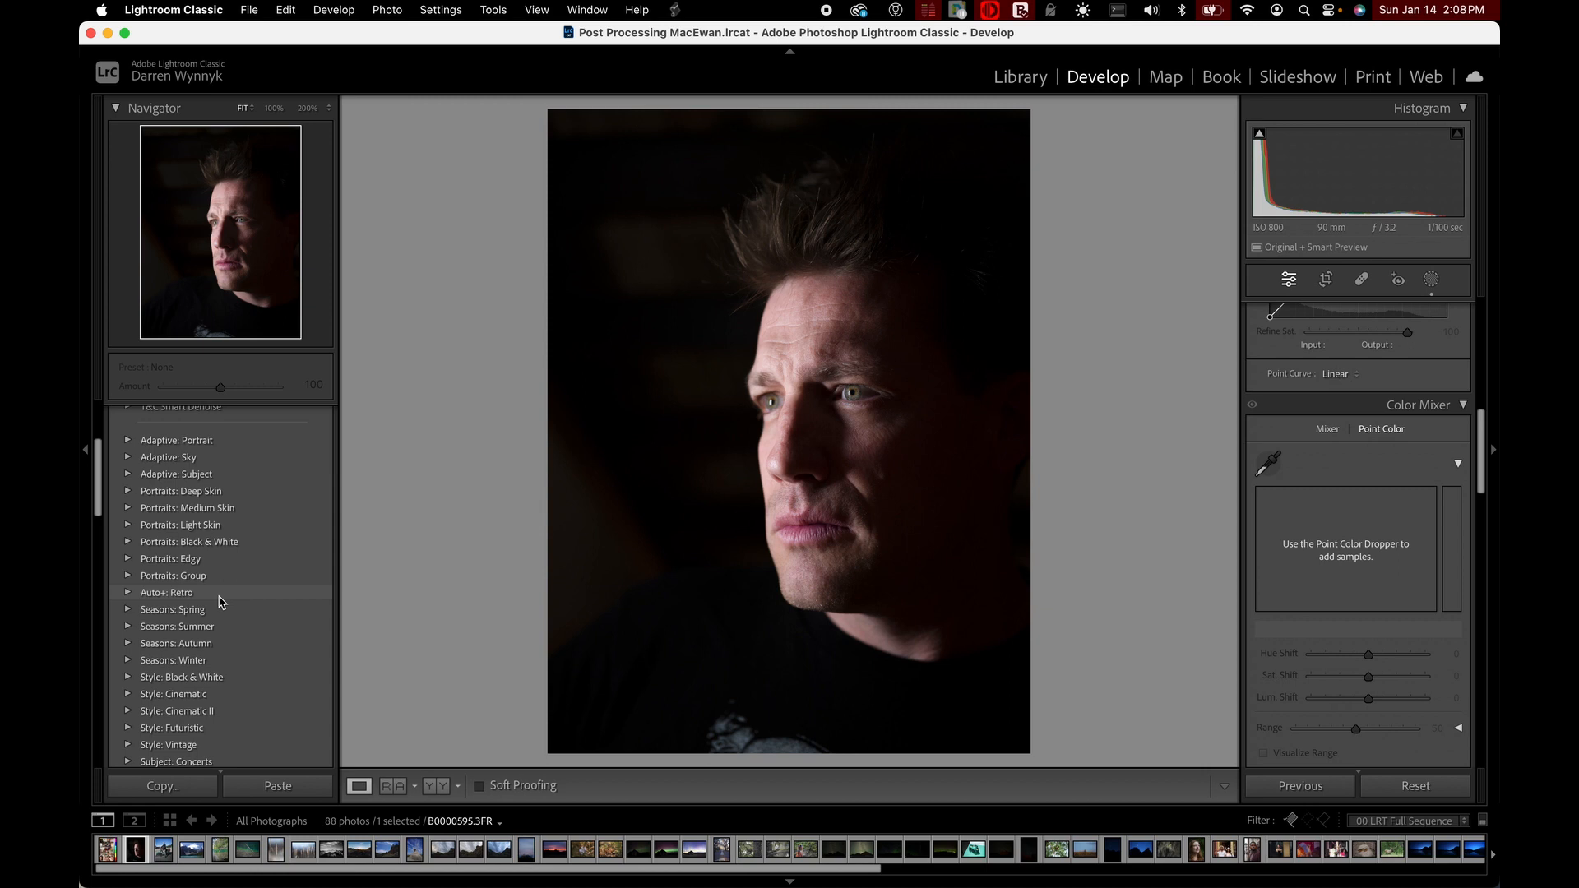
scroll(222, 601, "up", 5)
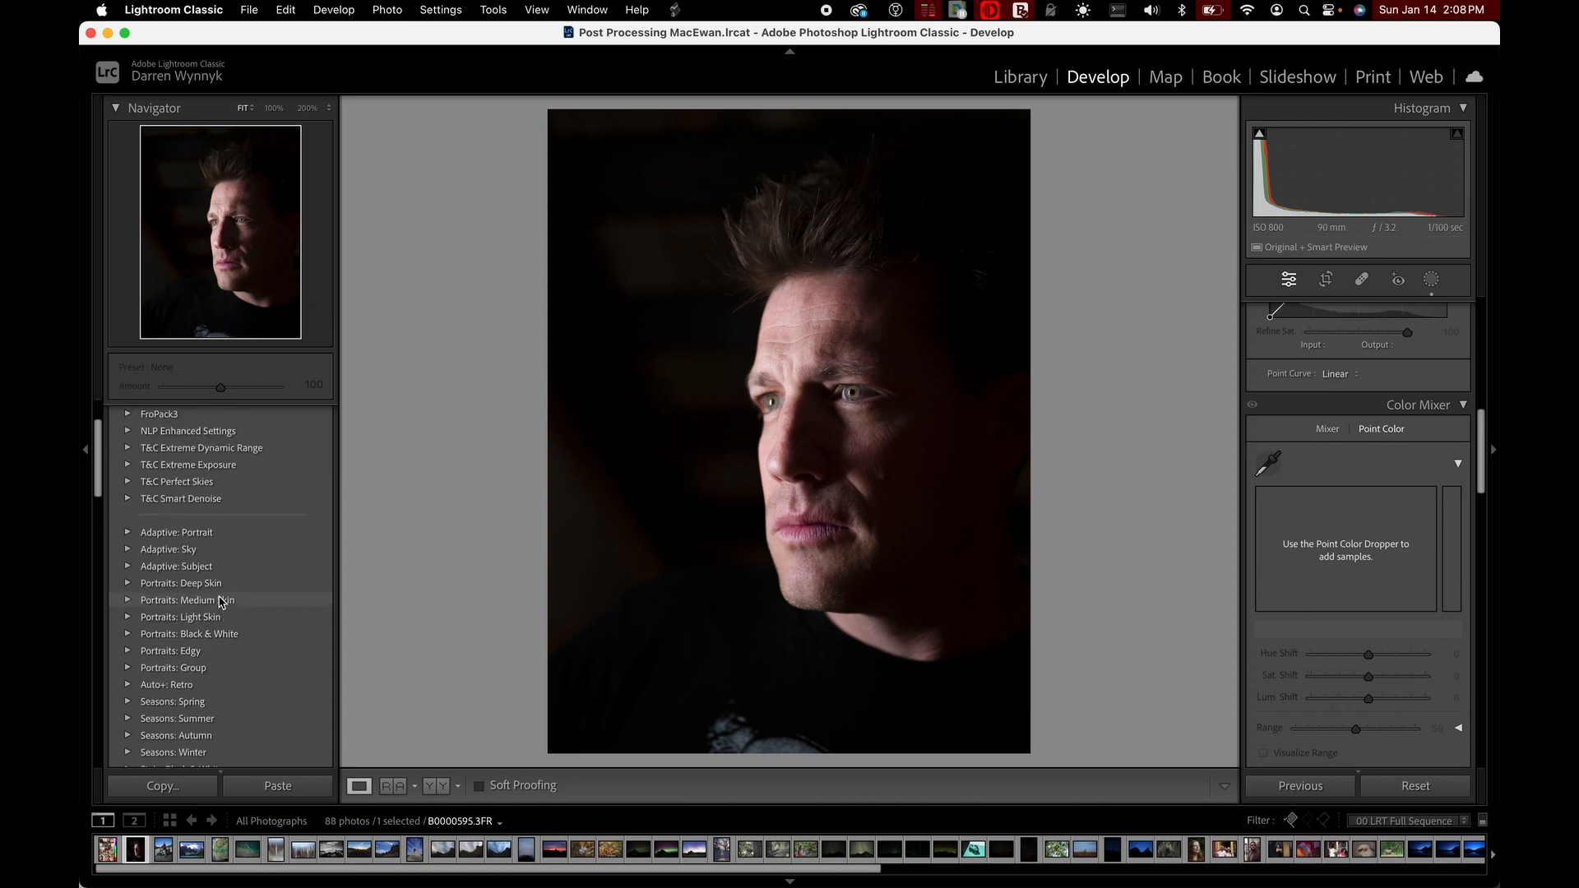
scroll(198, 683, "down", 5)
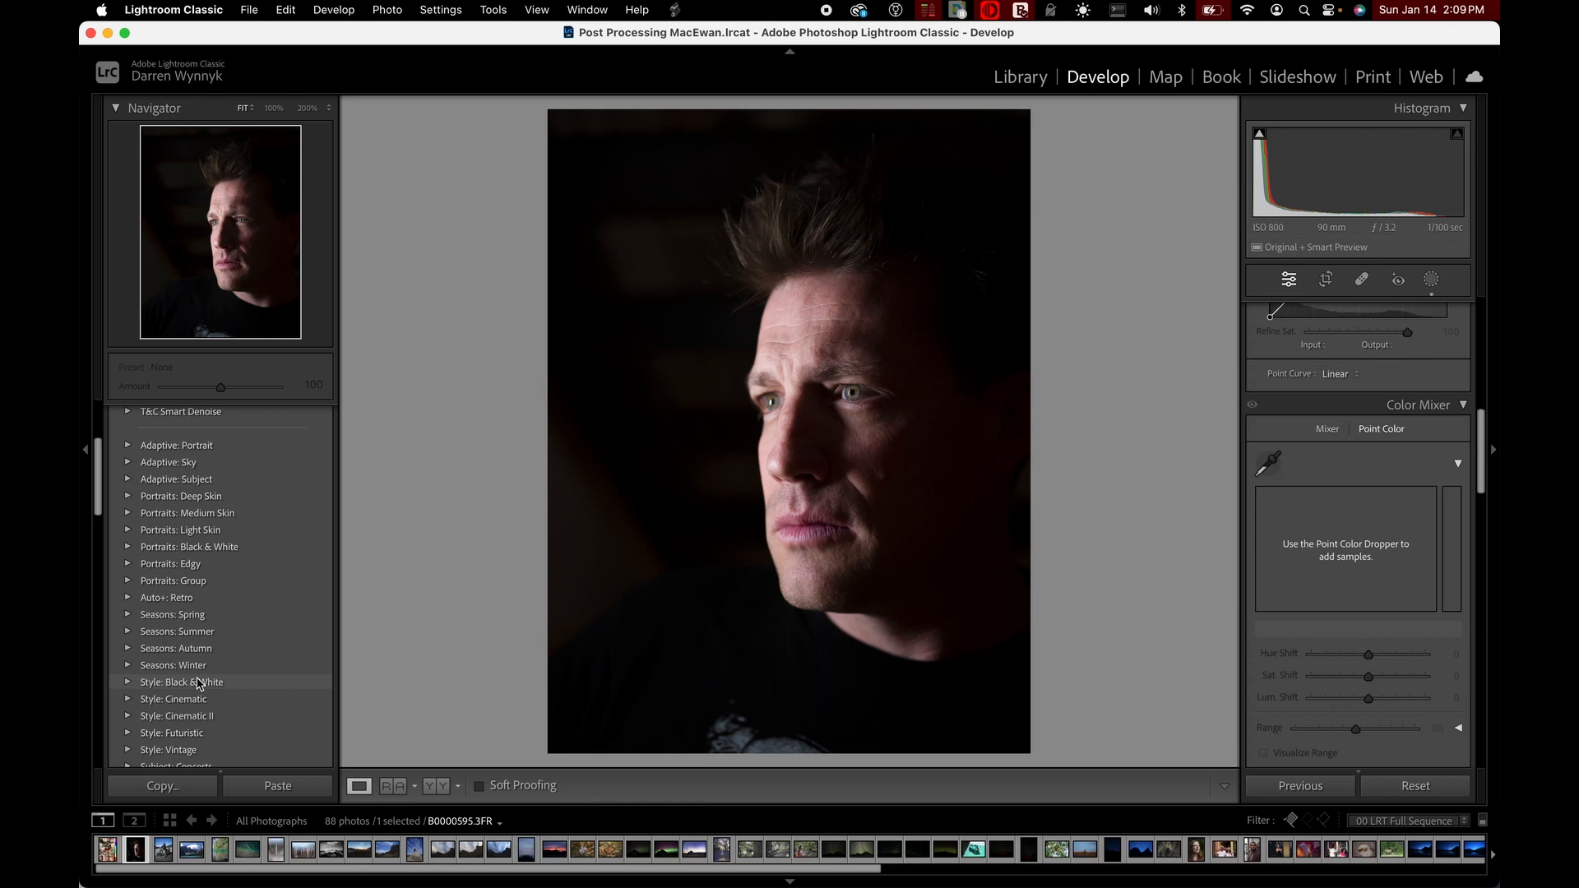
scroll(189, 683, "up", 3)
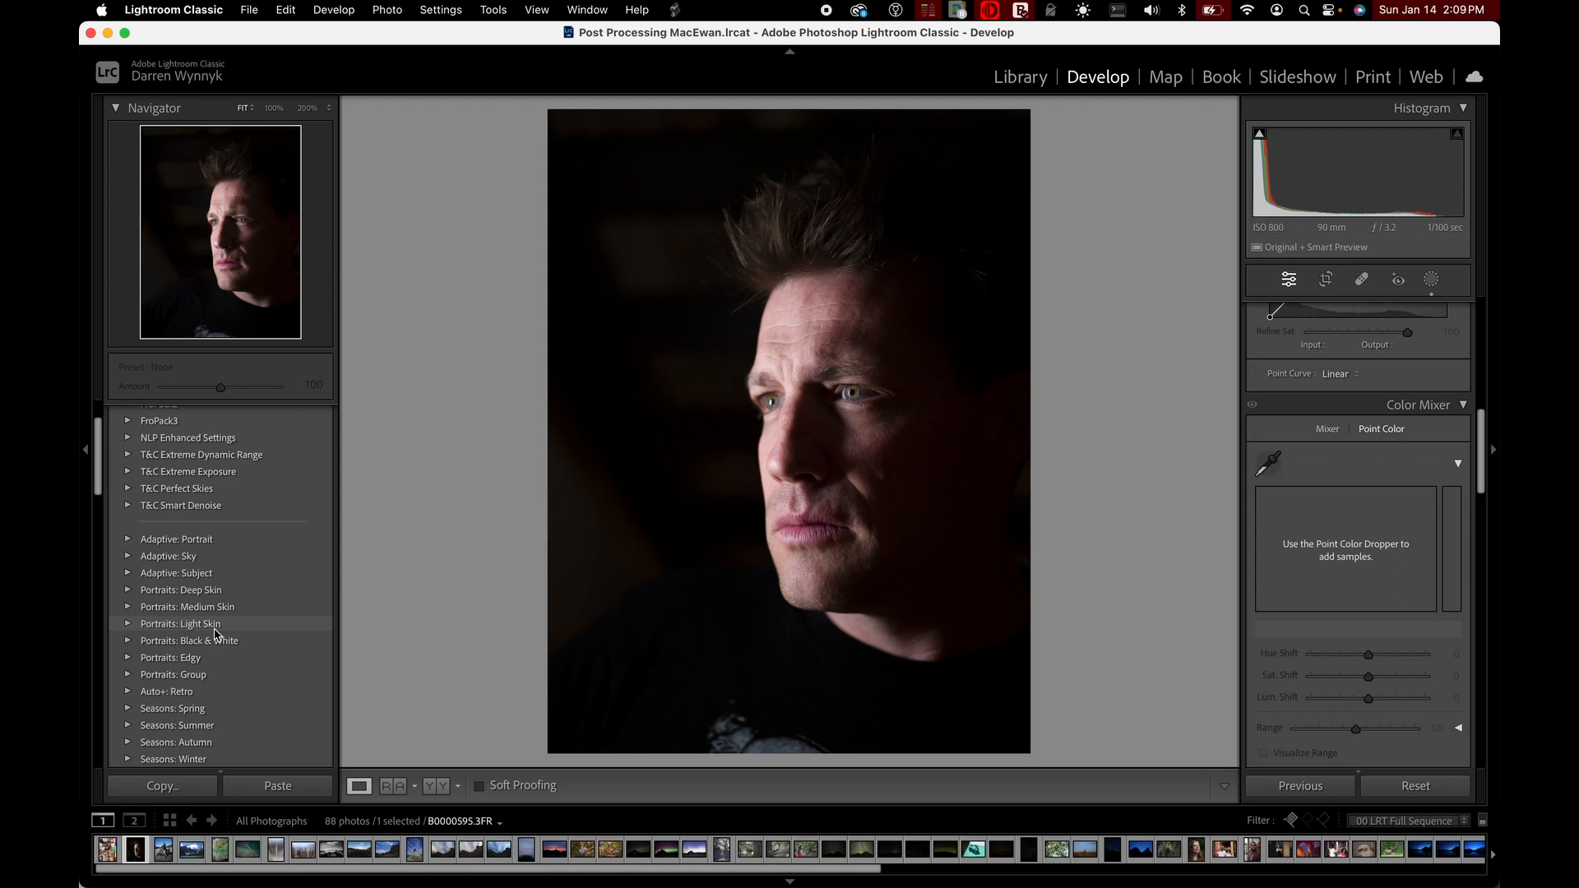
scroll(218, 629, "down", 2)
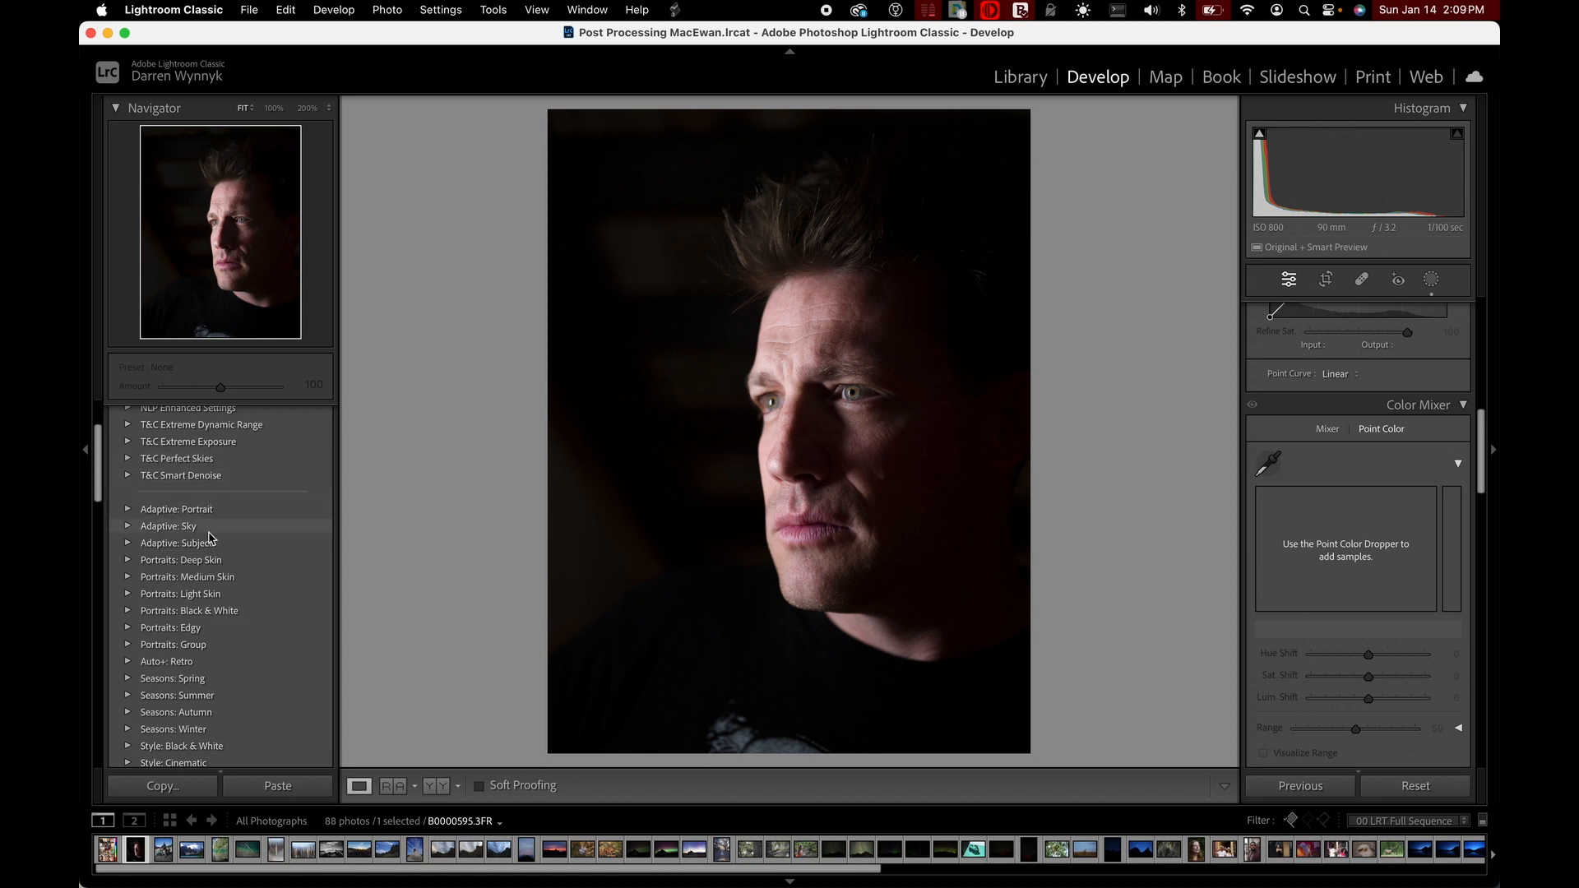
scroll(215, 549, "down", 3)
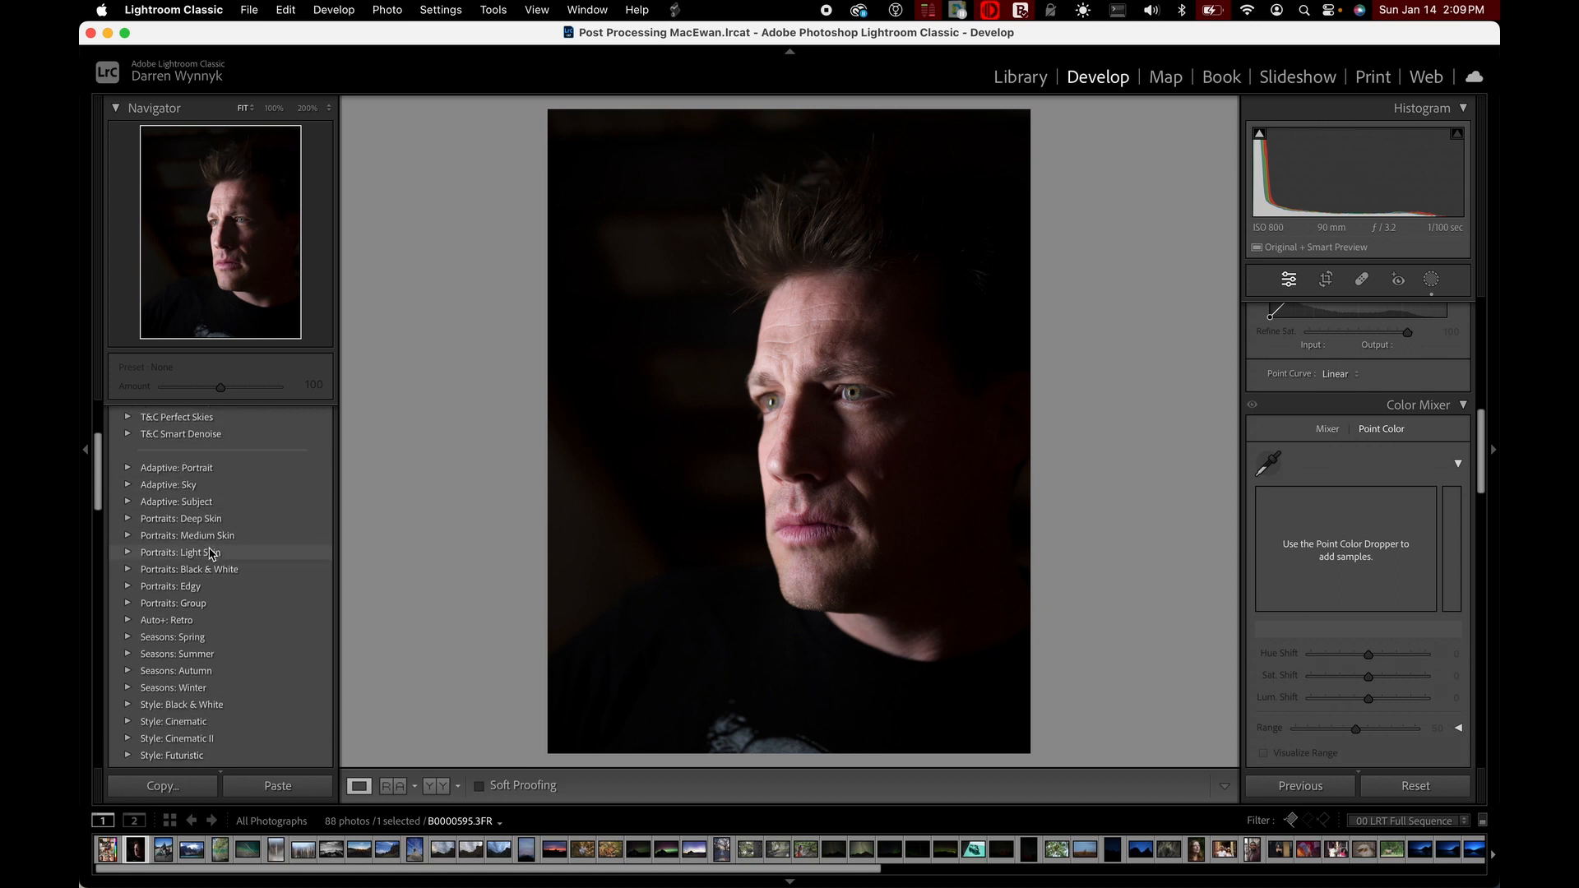
scroll(212, 551, "down", 8)
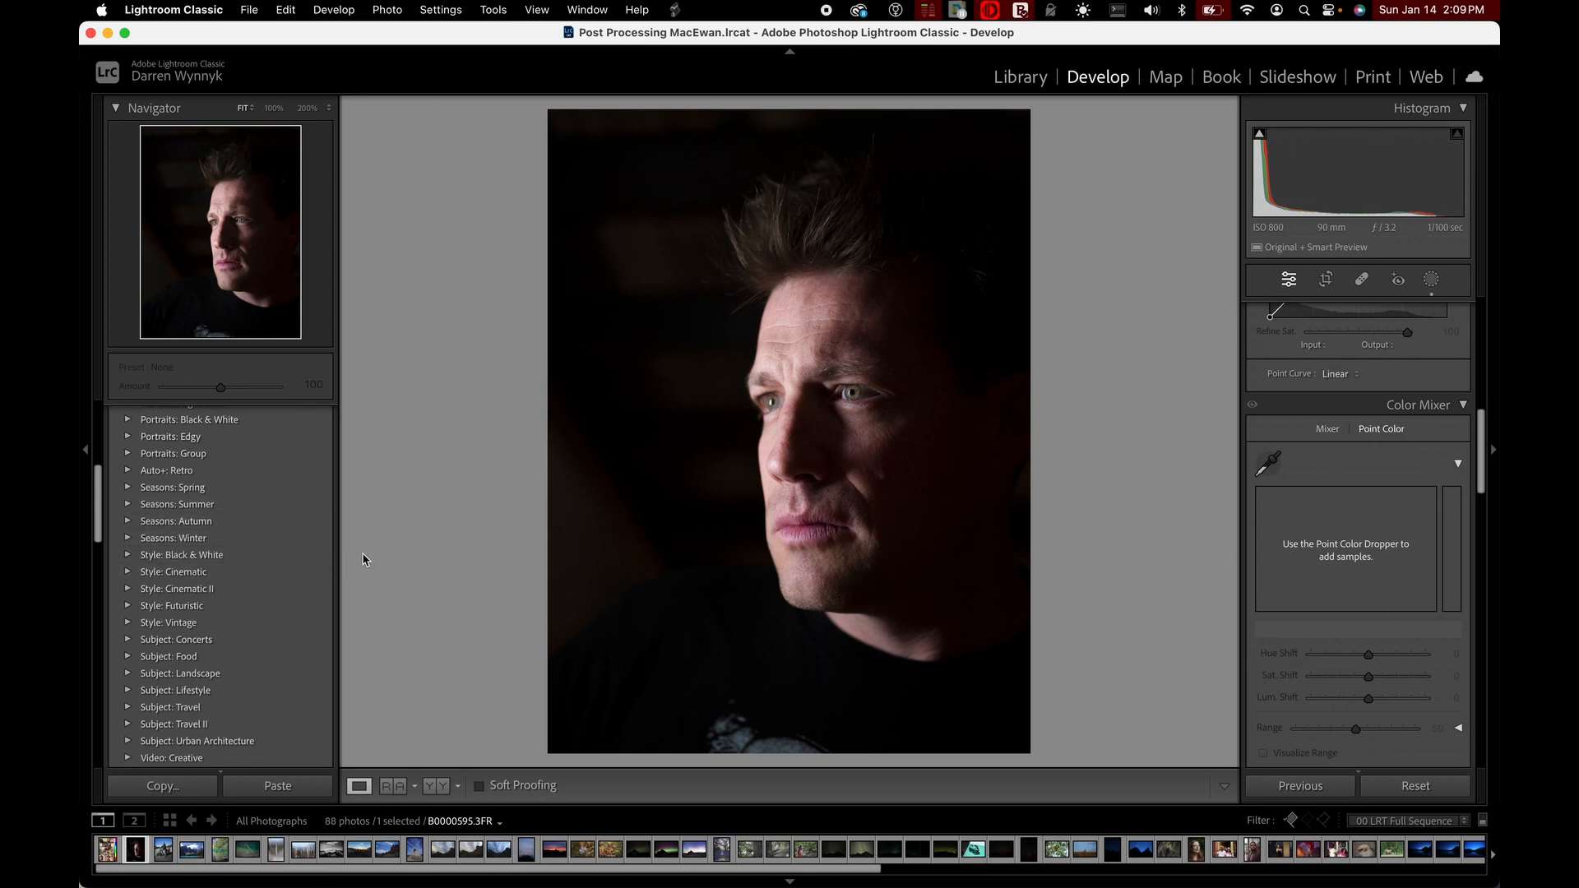
Apply the CN06, CN05 and CN04 presets from the Style: Cinematic group to the portrait, one after another
scroll(1312, 755, "up", 10)
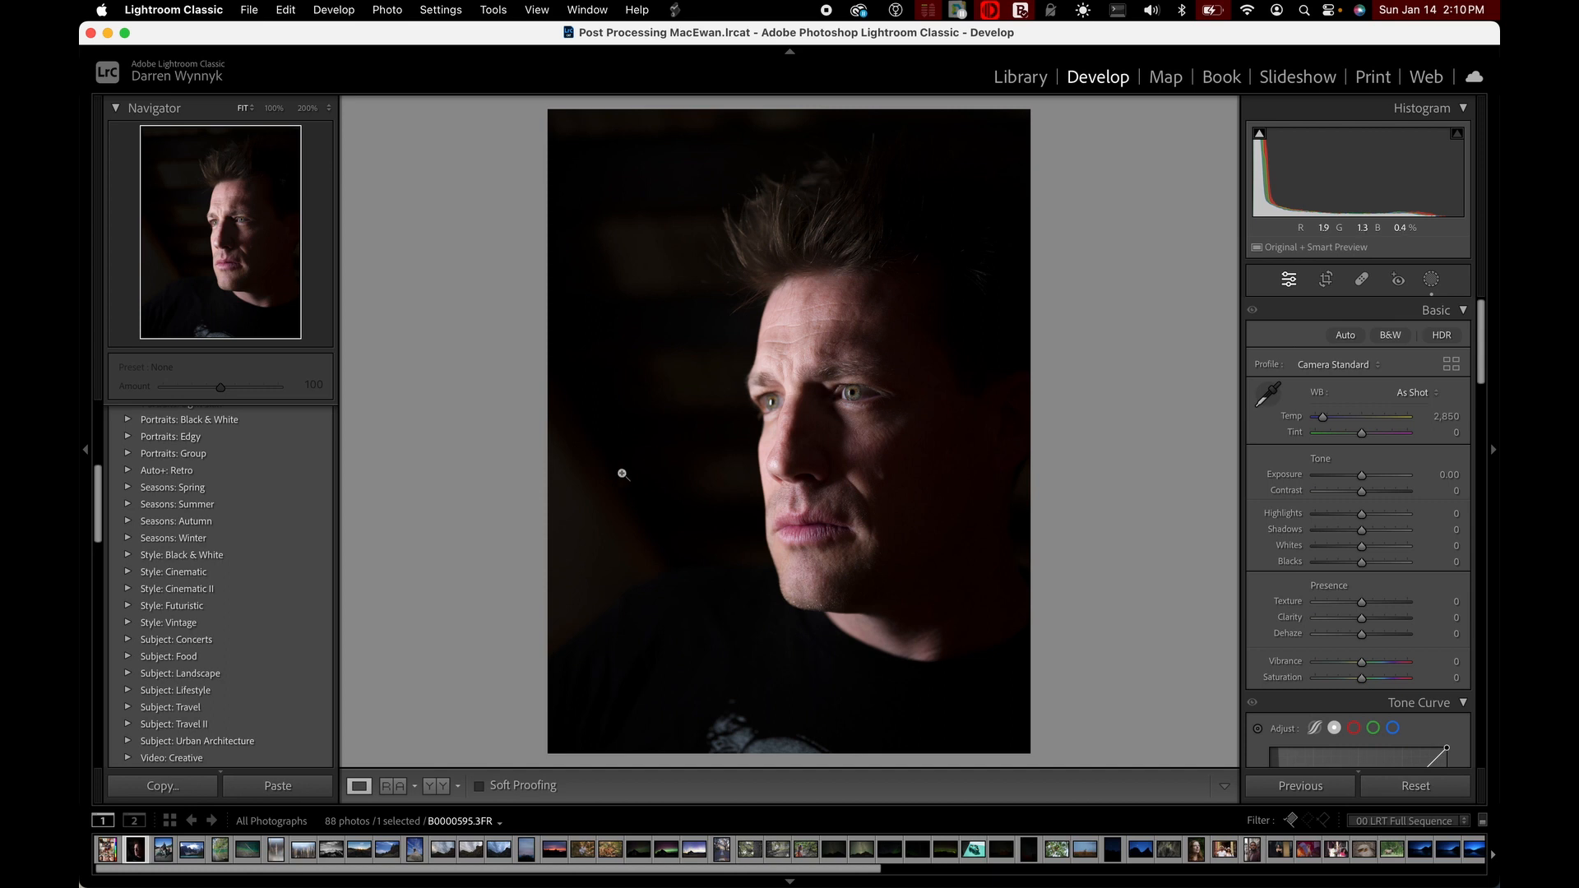
left_click(128, 572)
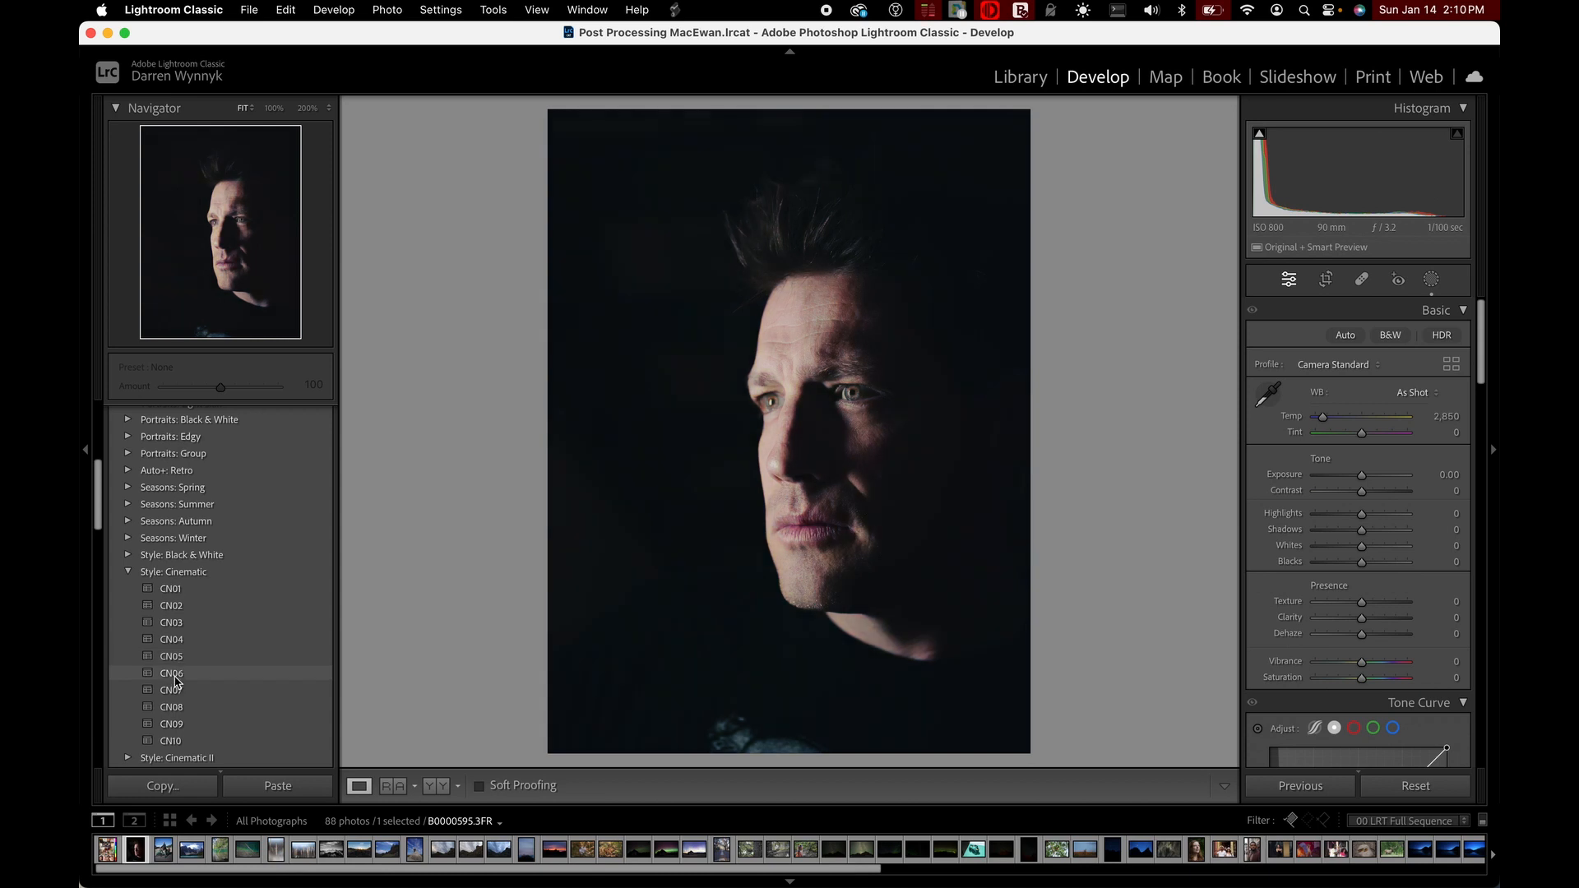
left_click(174, 674)
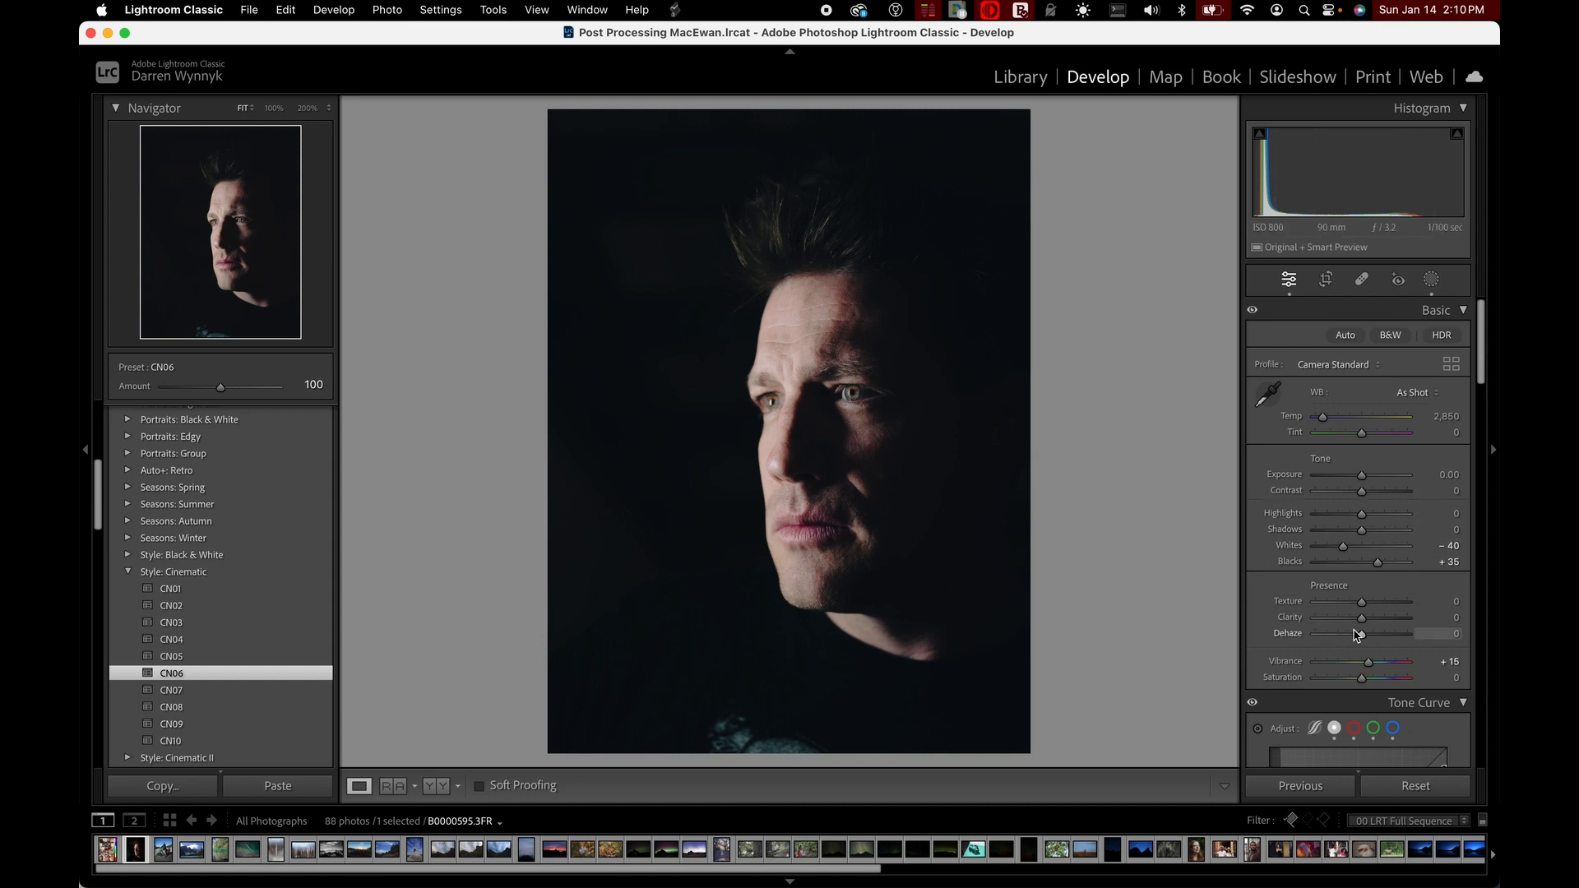
left_click(174, 658)
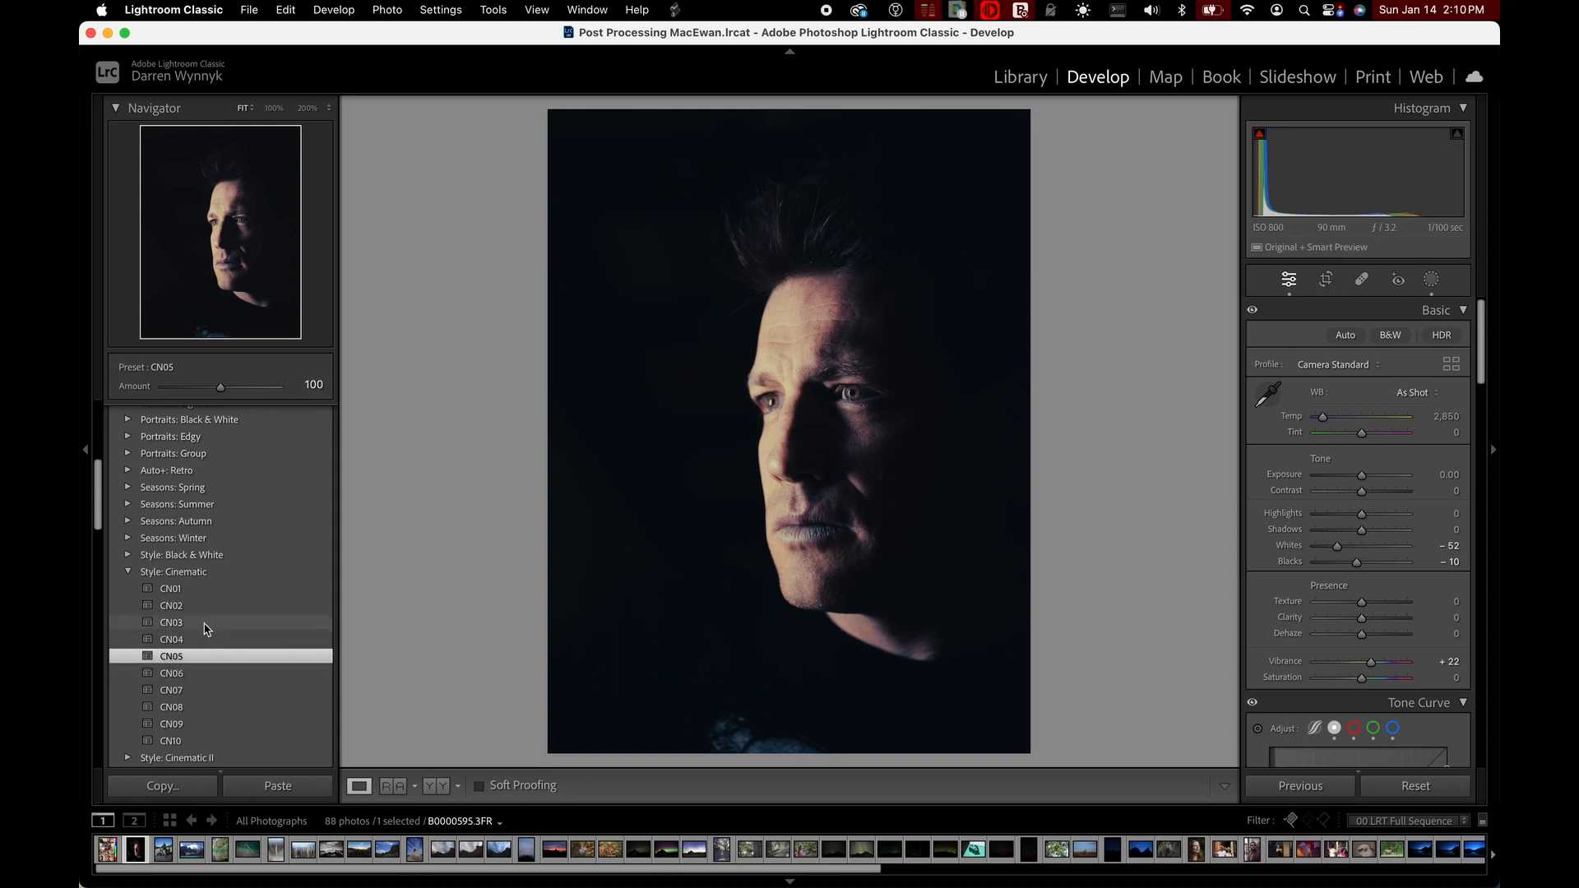
left_click(159, 641)
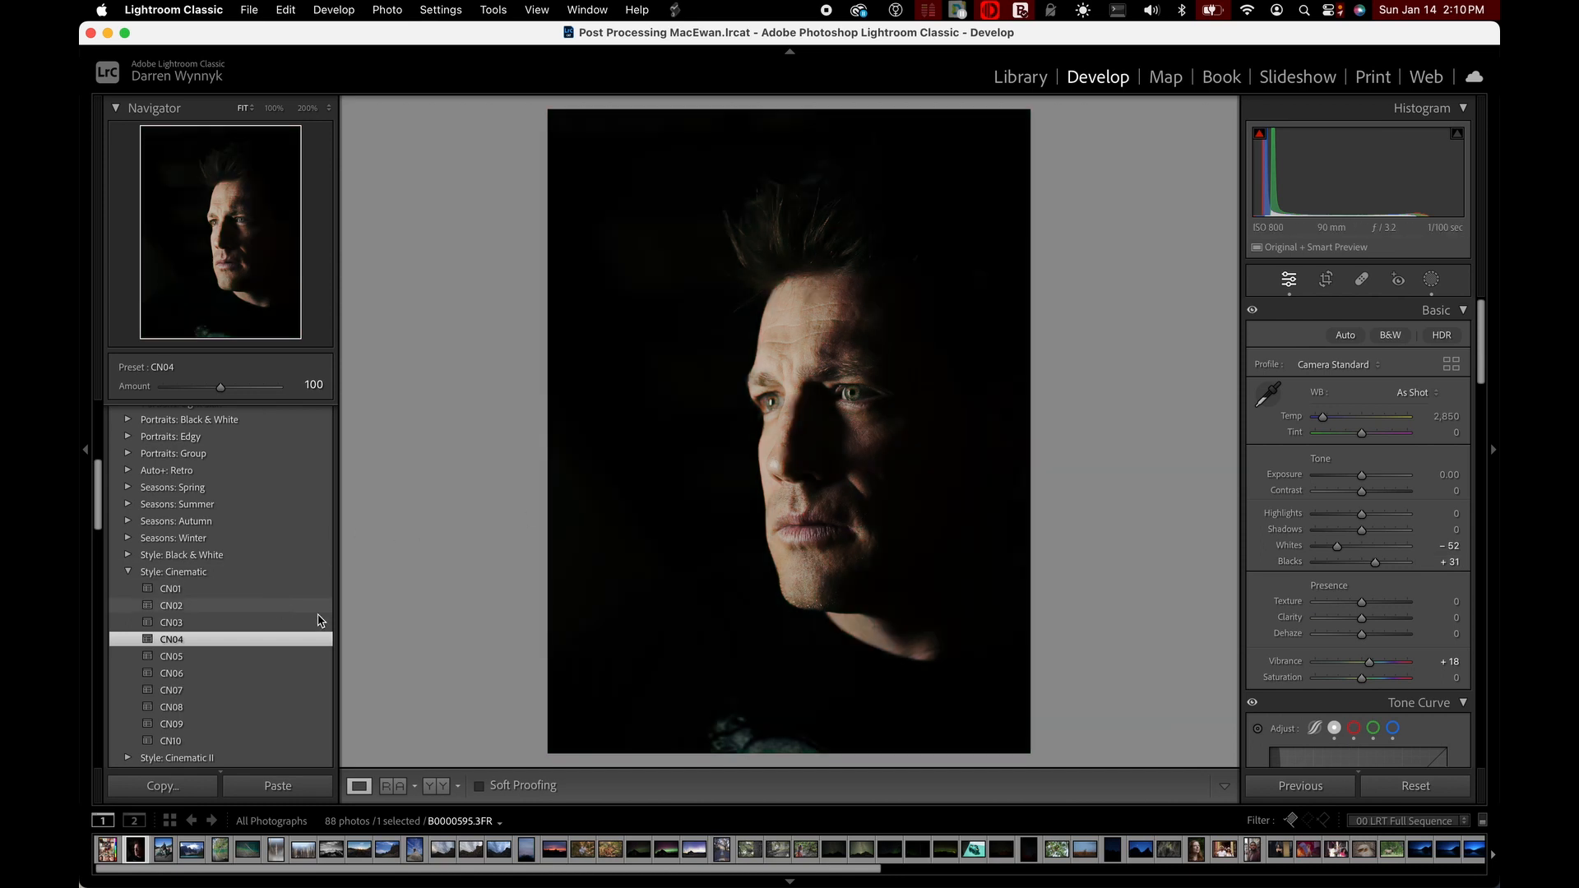
Reset all of the portrait's develop settings and collapse the Style: Cinematic preset group
left_click(1431, 792)
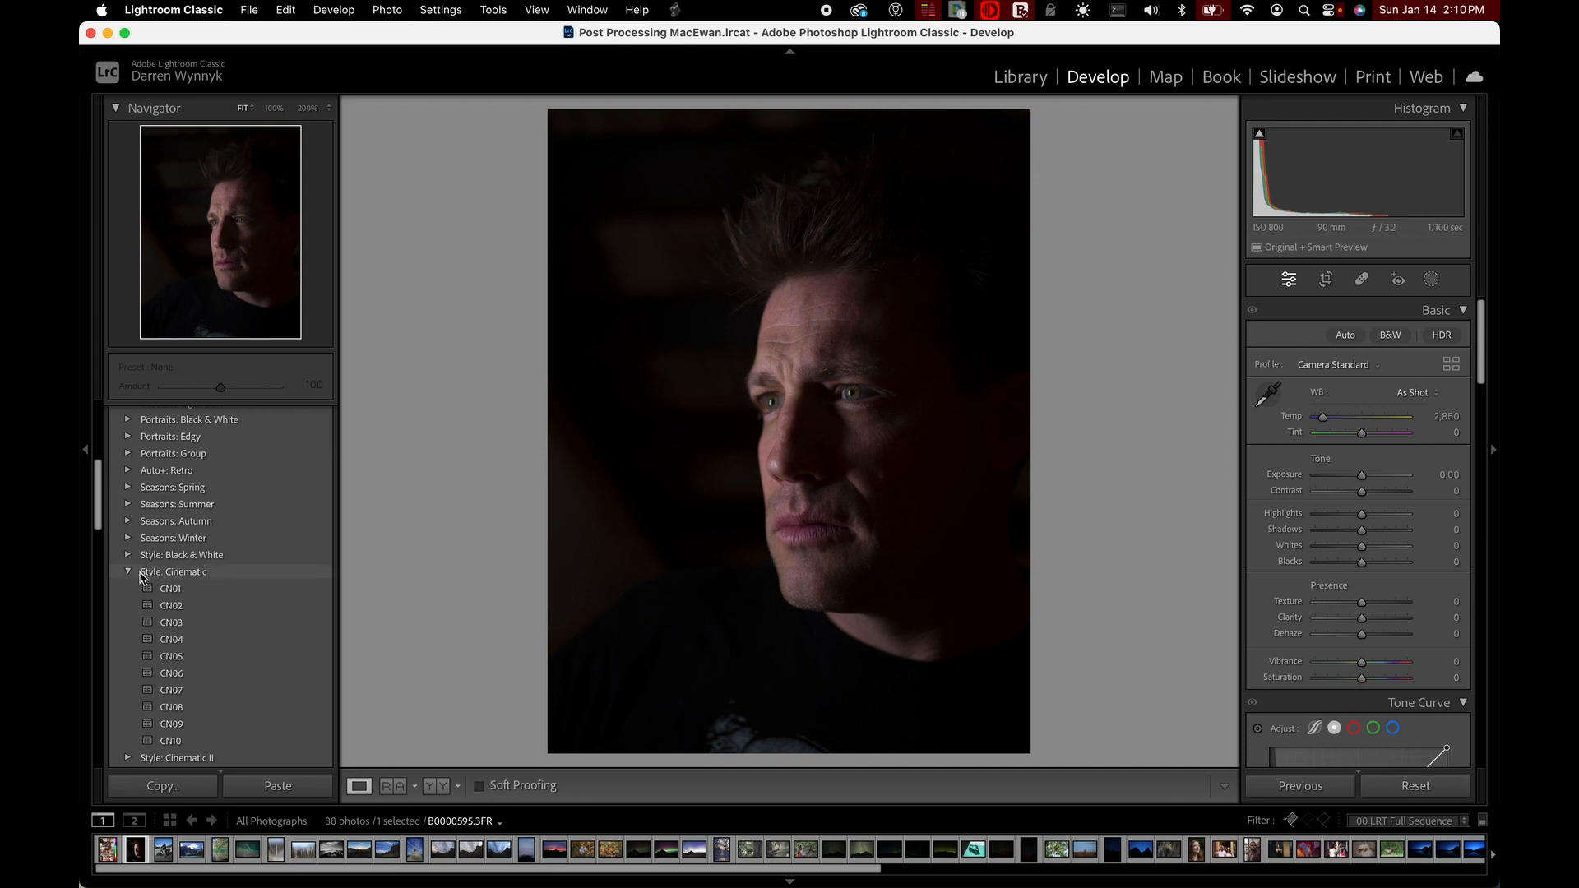
left_click(128, 572)
Try the WN02 preset from the Seasons: Winter group on the portrait, and reset the photo with the group collapsed again
scroll(127, 577, "up", 5)
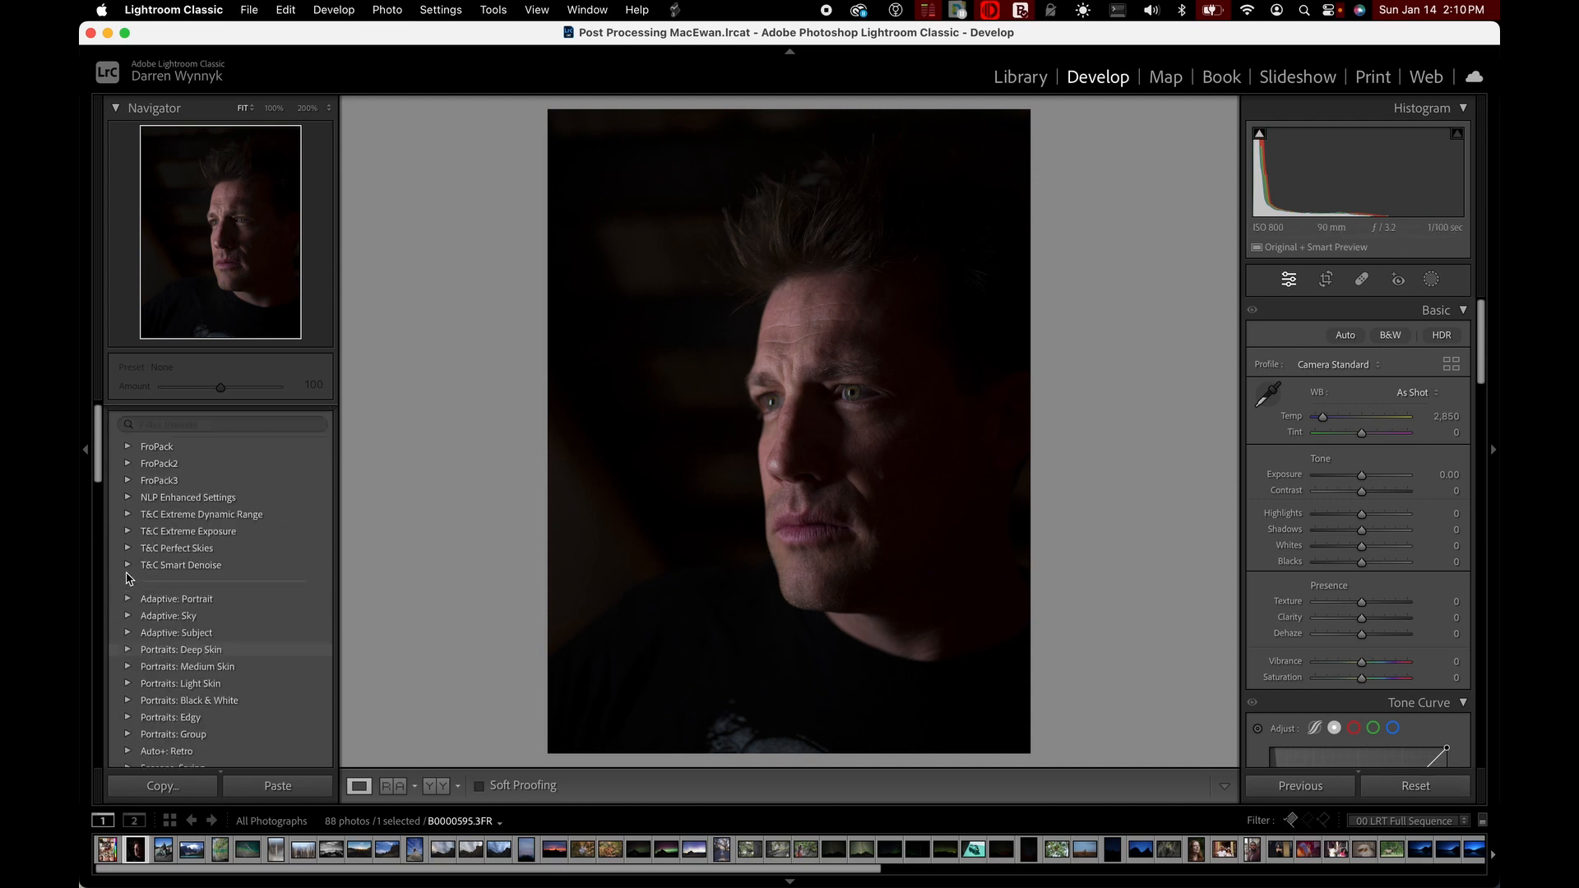
scroll(123, 633, "down", 4)
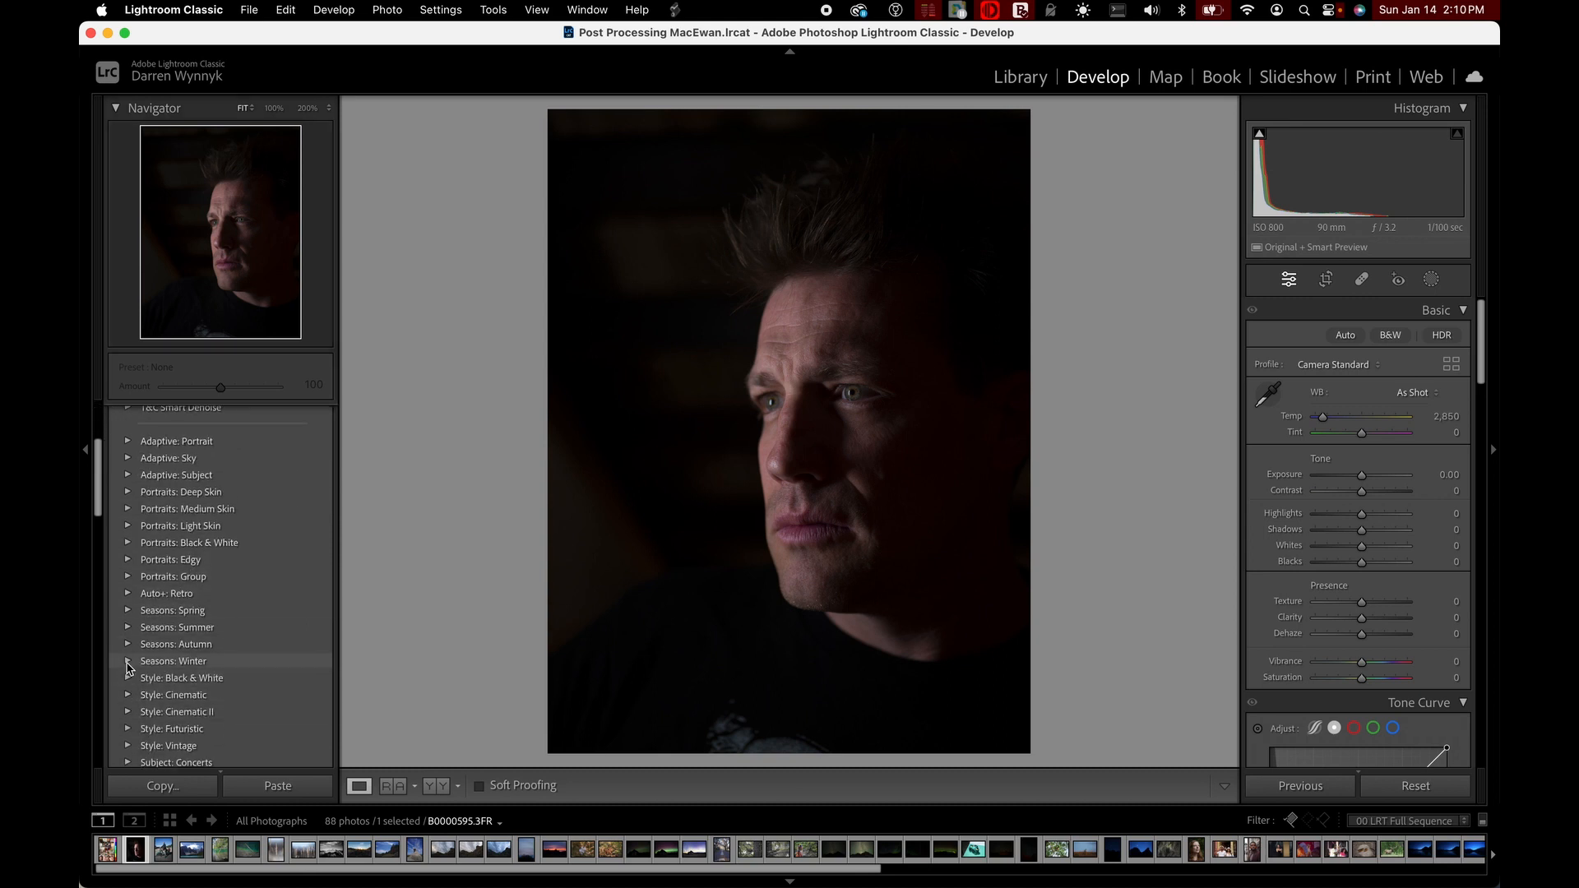
left_click(127, 664)
left_click(158, 695)
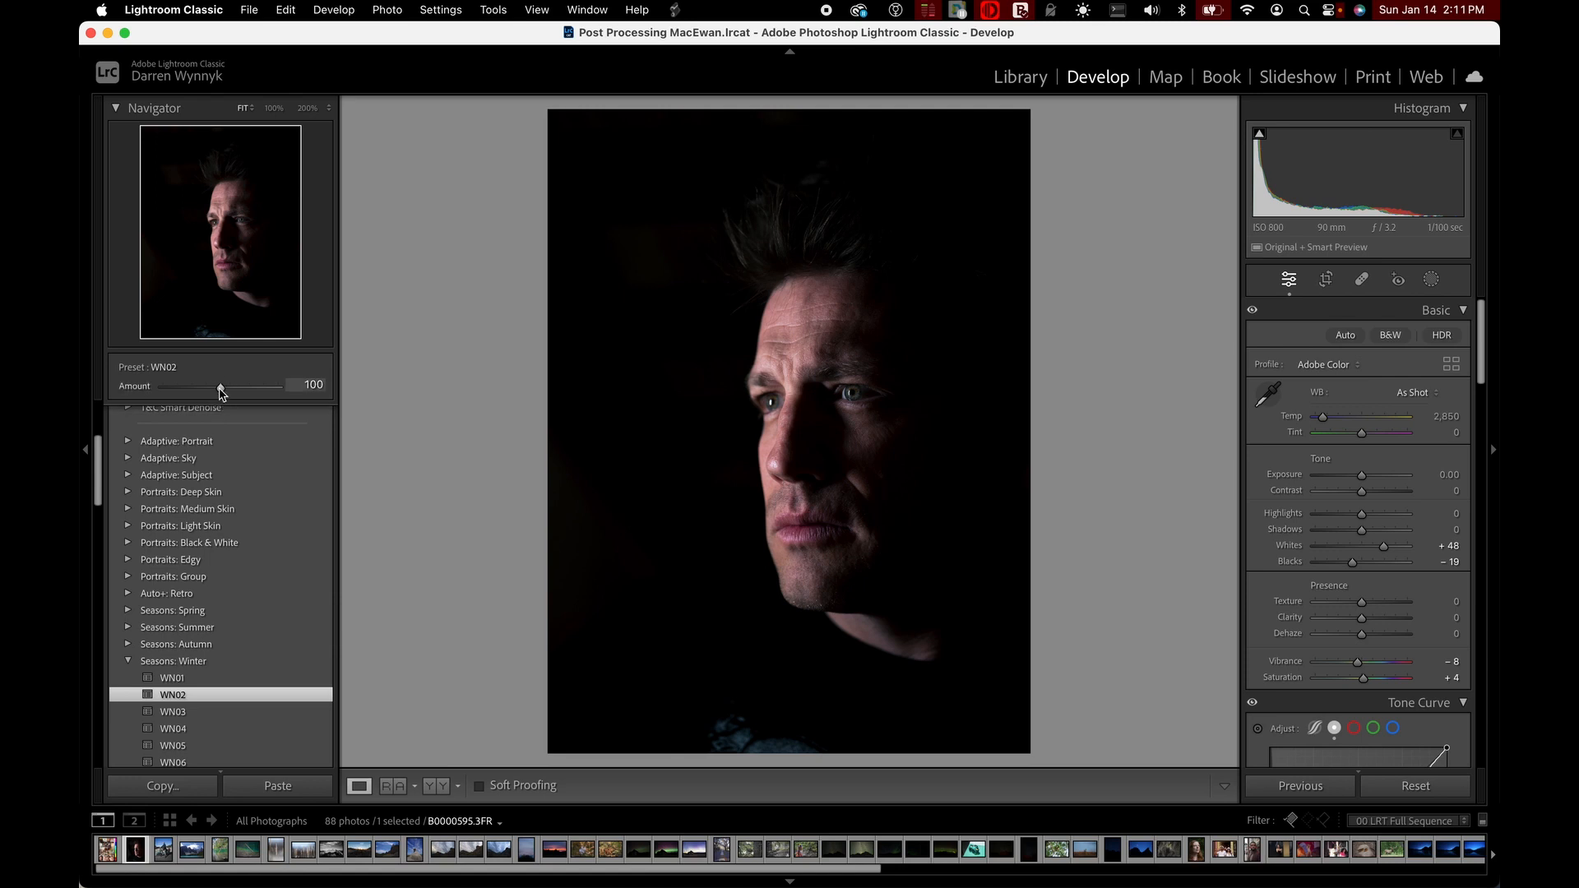
mouse_move(222, 394)
left_mouse_down()
mouse_move(149, 397)
mouse_move(326, 421)
mouse_move(146, 406)
mouse_move(317, 424)
mouse_move(221, 411)
left_mouse_up()
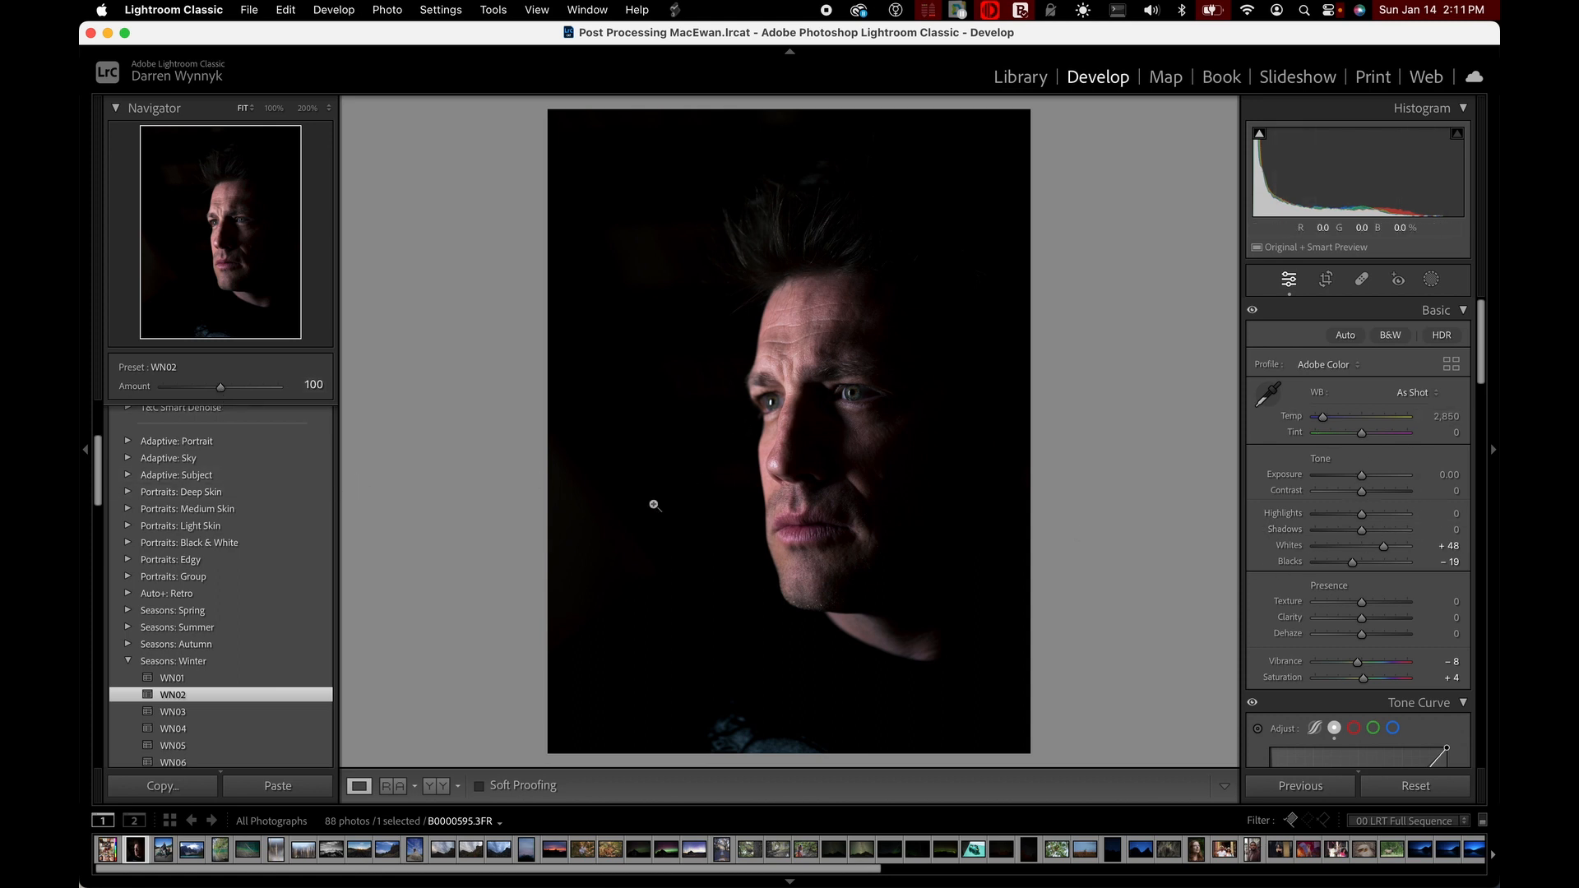
left_click(1414, 786)
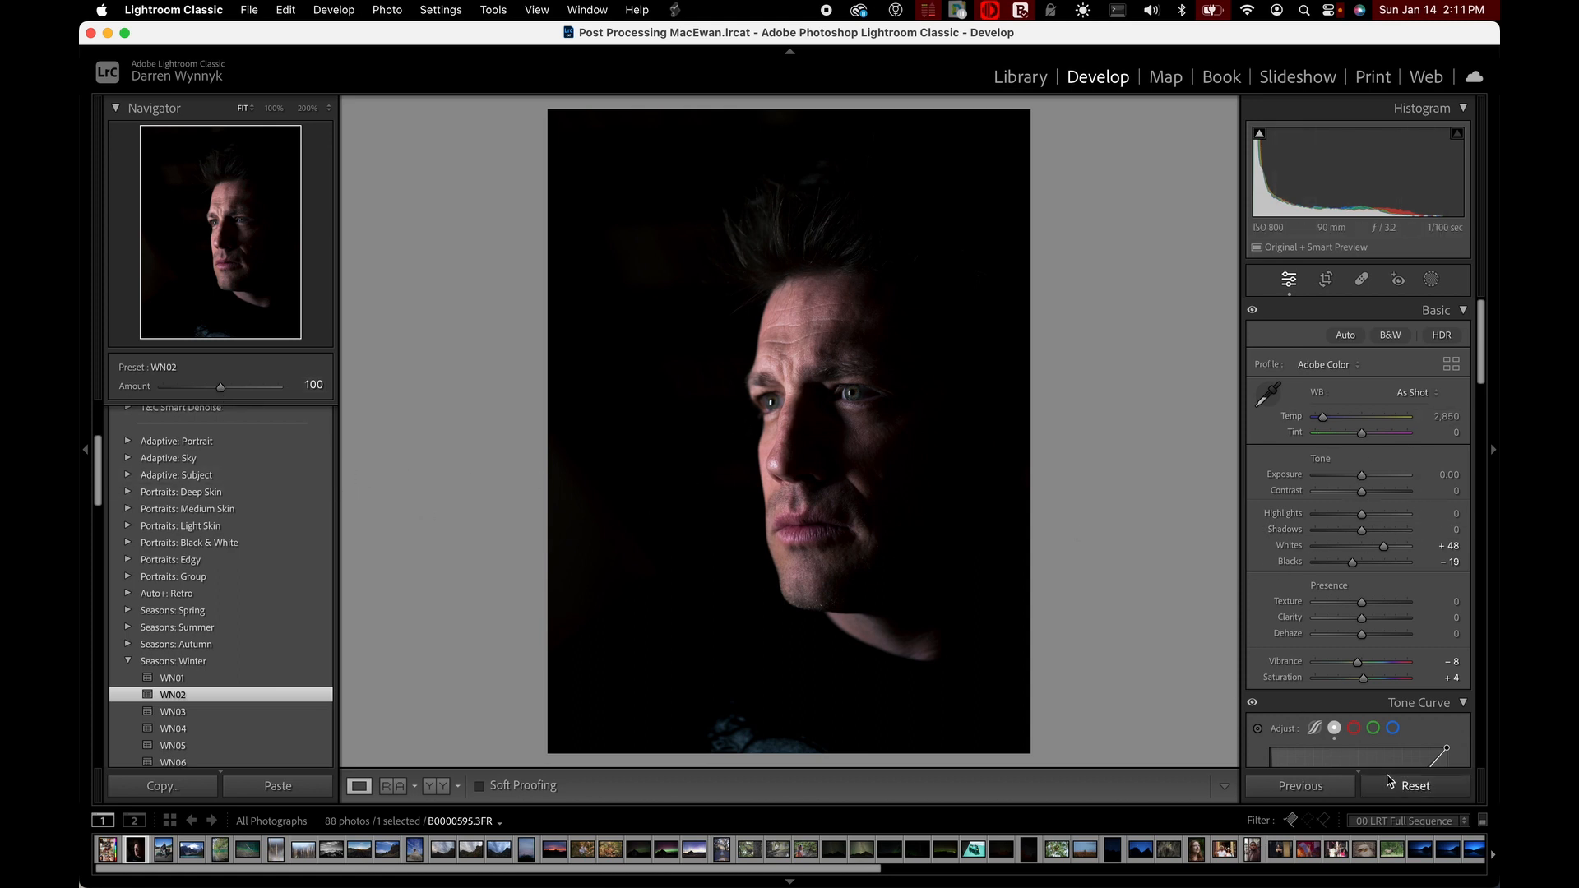
scroll(206, 444, "down", 5)
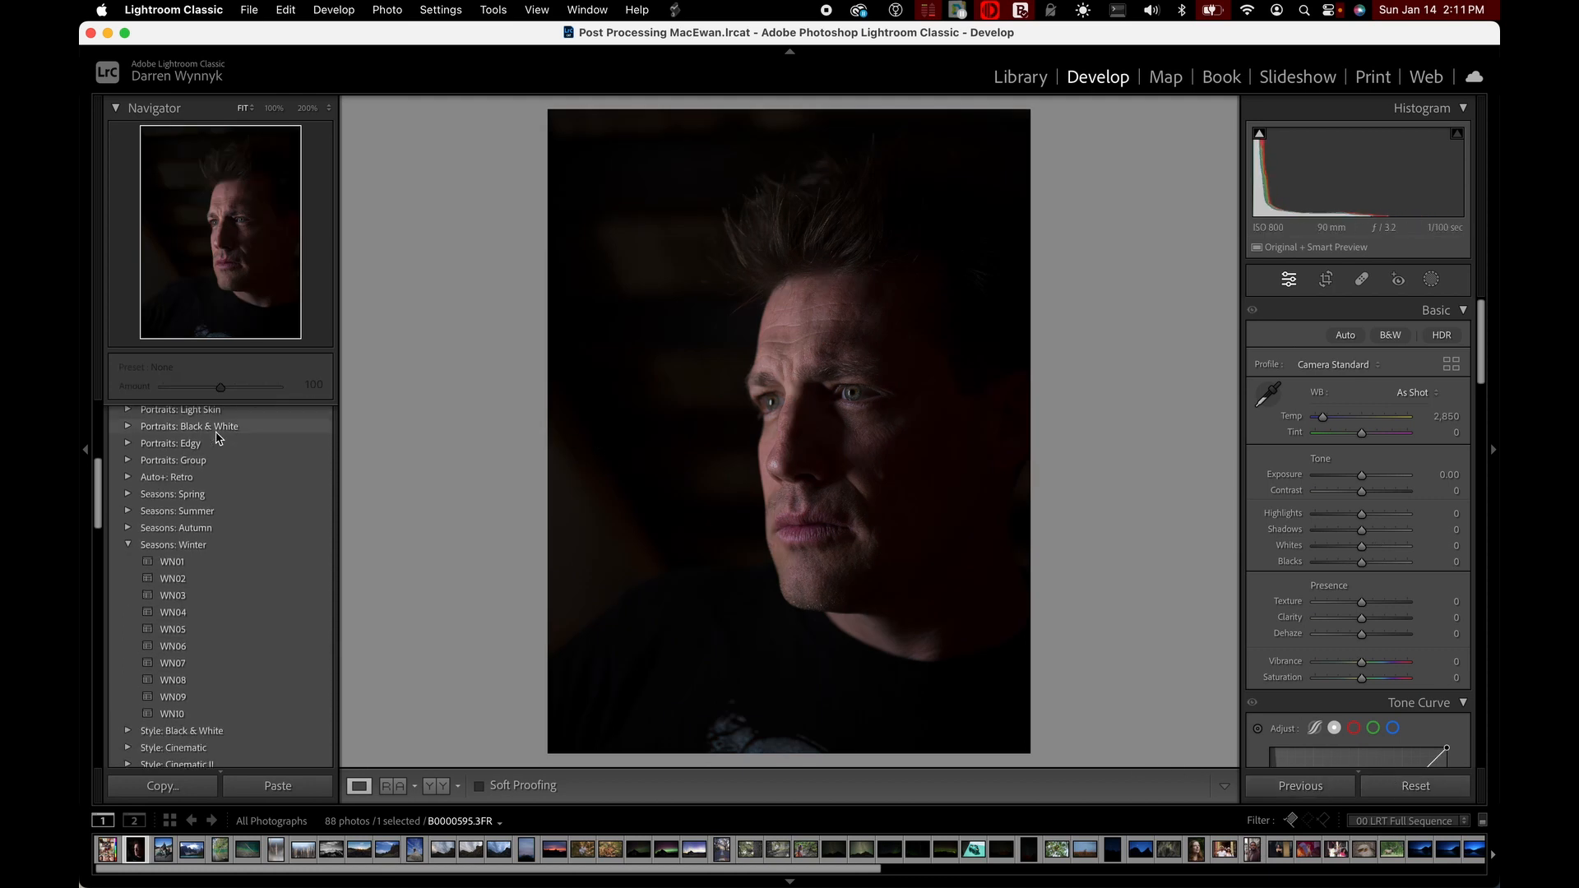
left_click(127, 523)
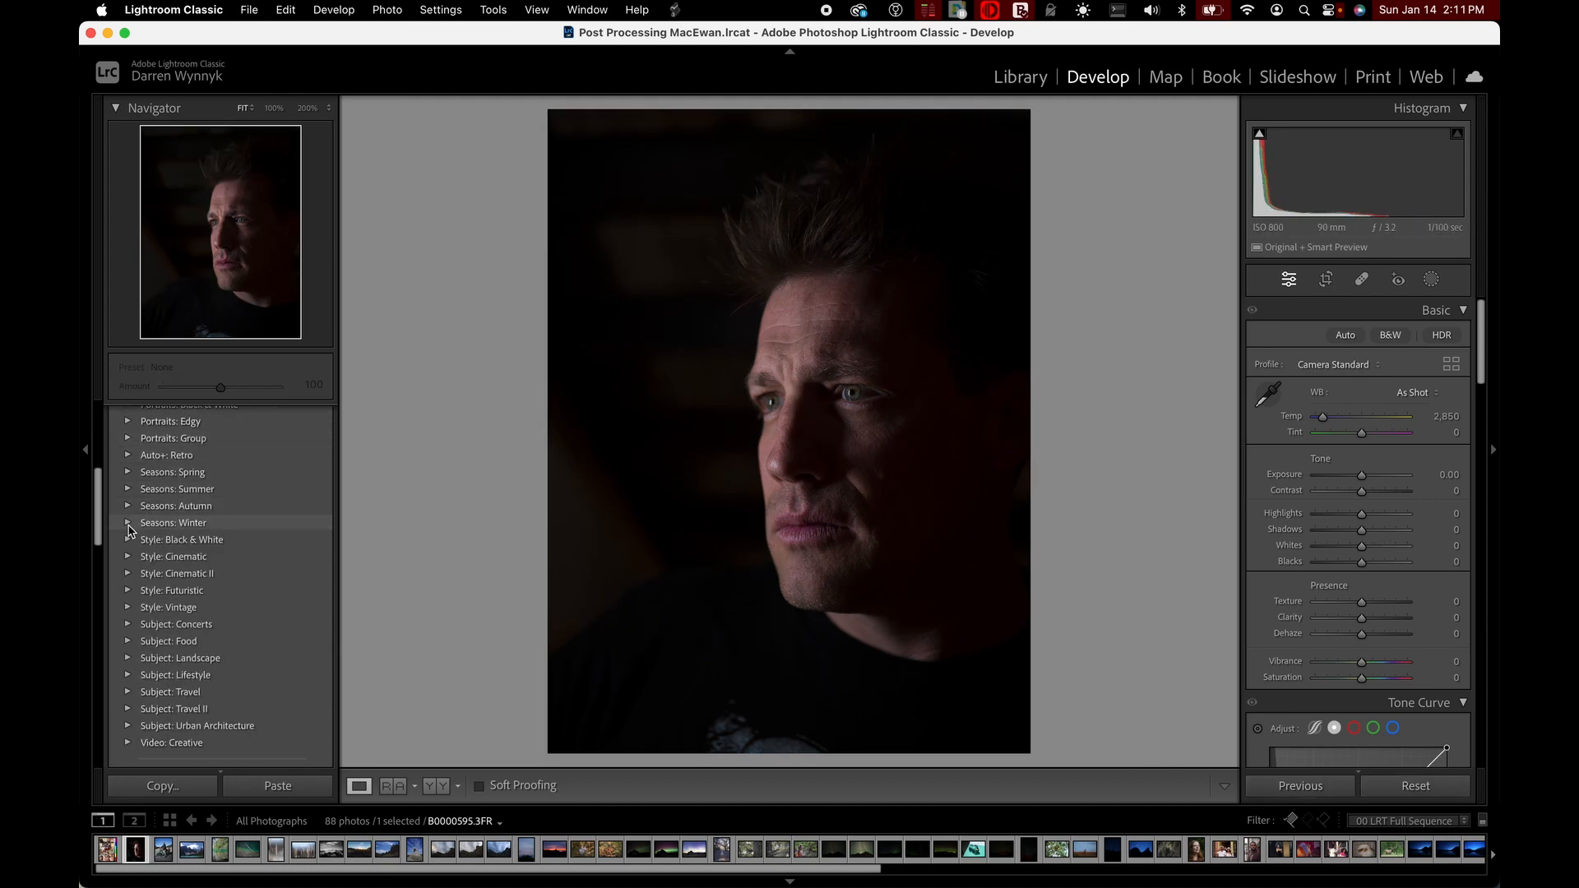
Look through the remaining preset groups and the portrait's edit history, leaving the Snapshots and History sections collapsed
scroll(128, 530, "down", 10)
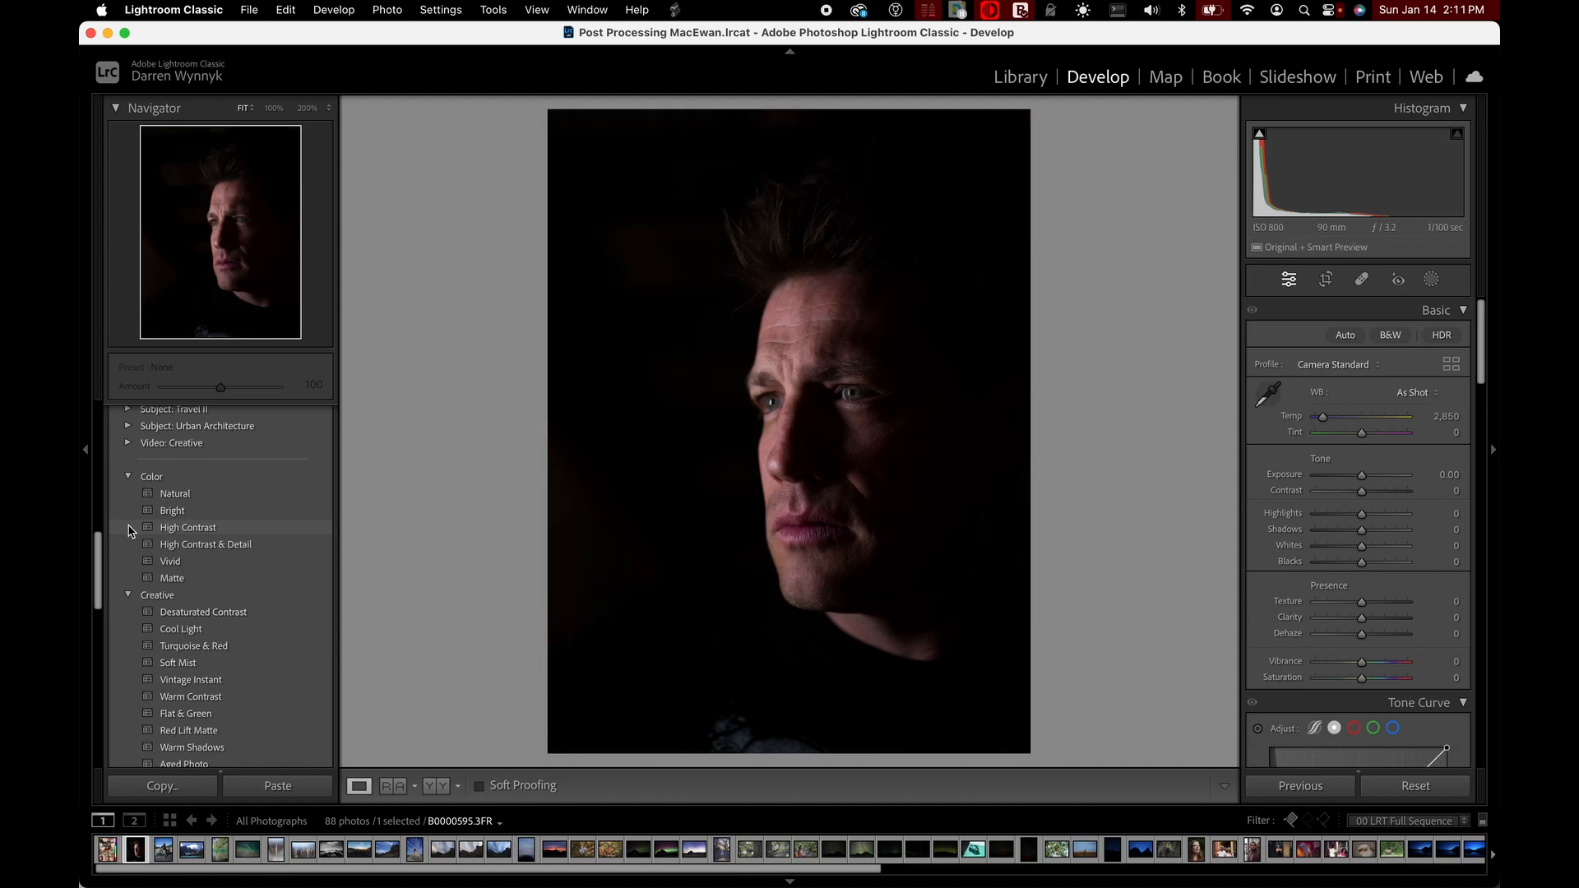
scroll(128, 530, "down", 15)
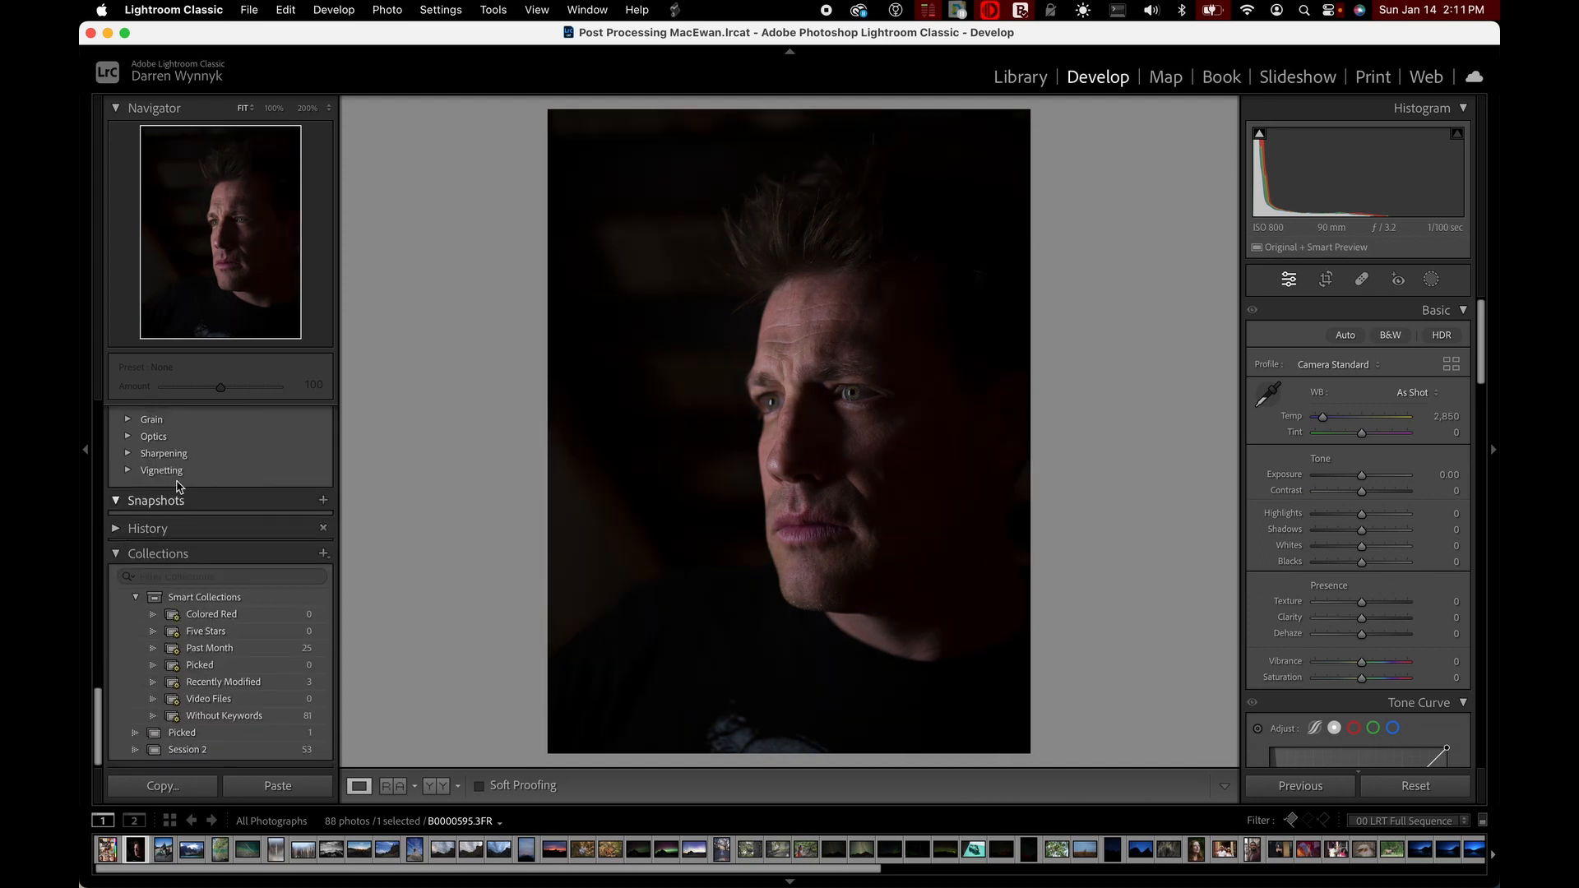
scroll(192, 457, "up", 5)
scroll(191, 456, "down", 5)
left_click(118, 503)
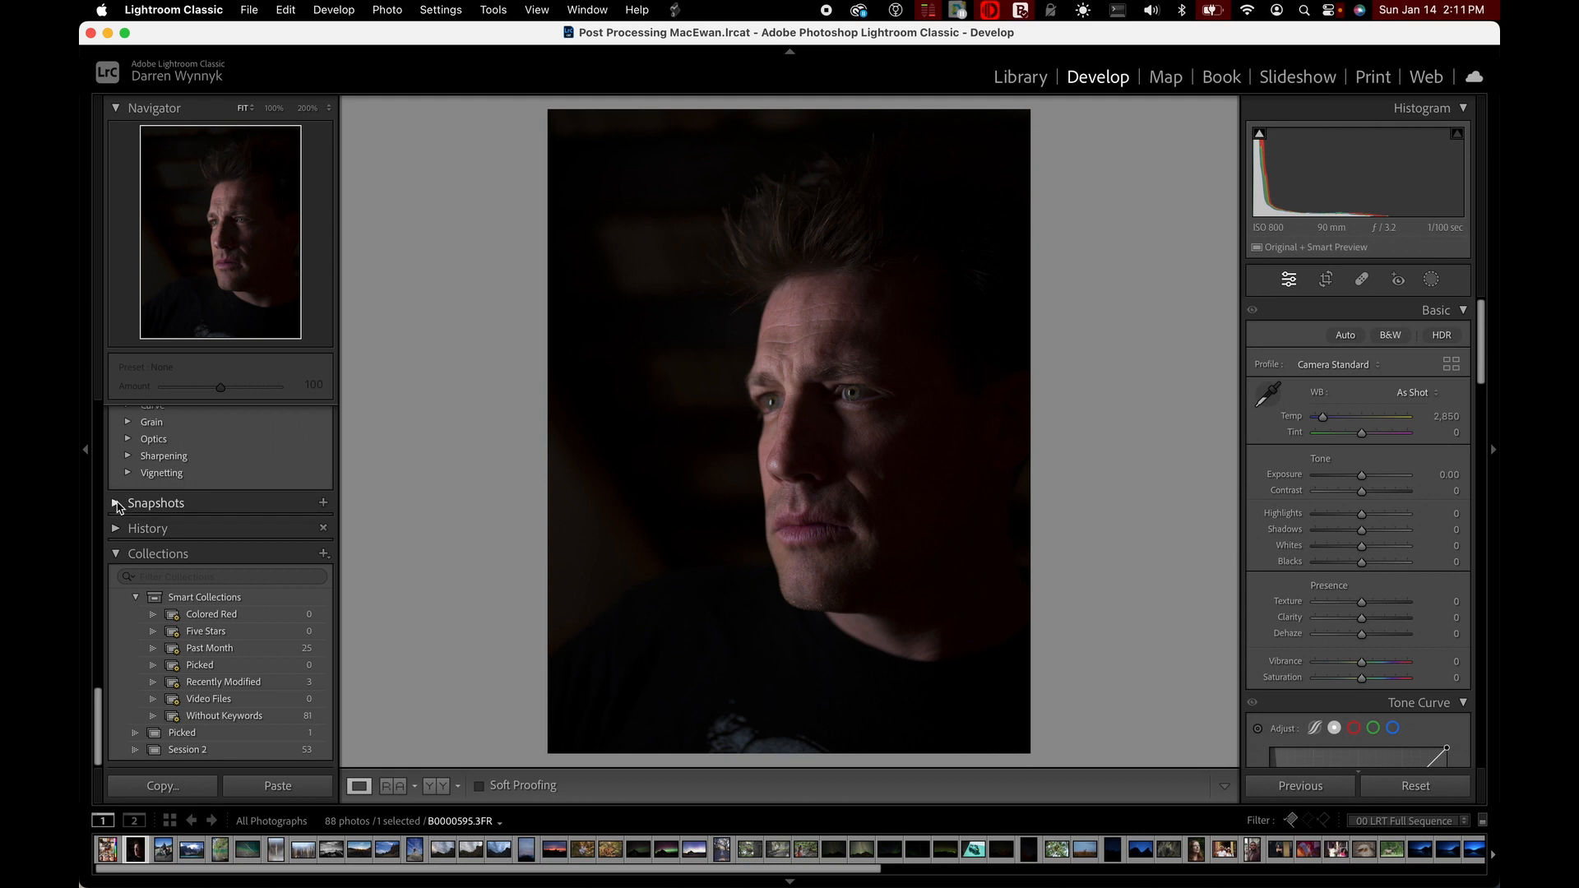
left_click(118, 533)
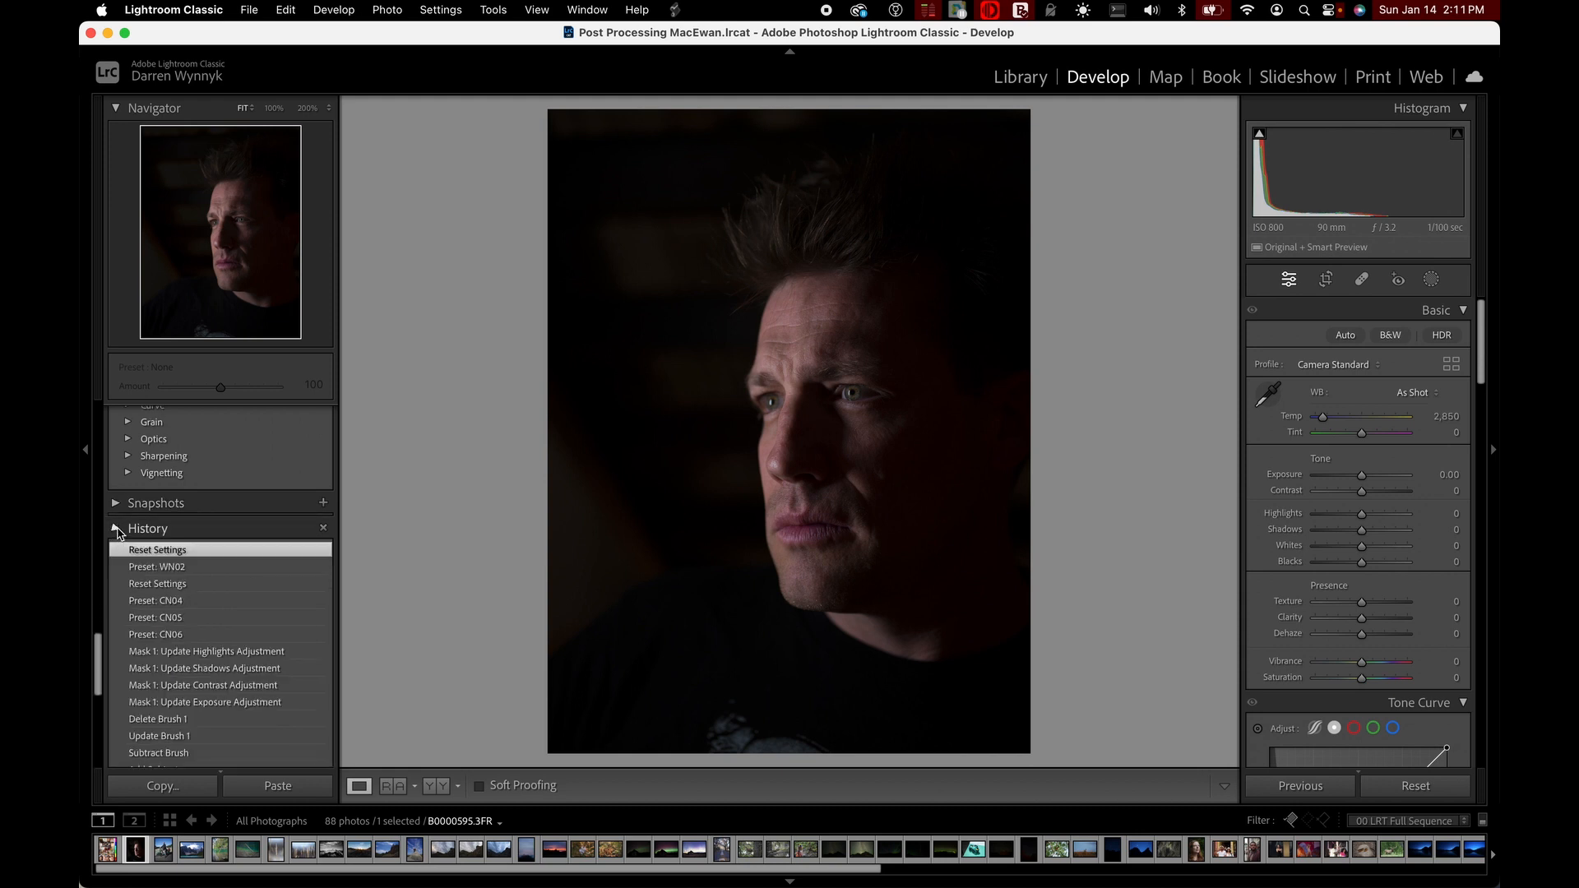
left_click(117, 530)
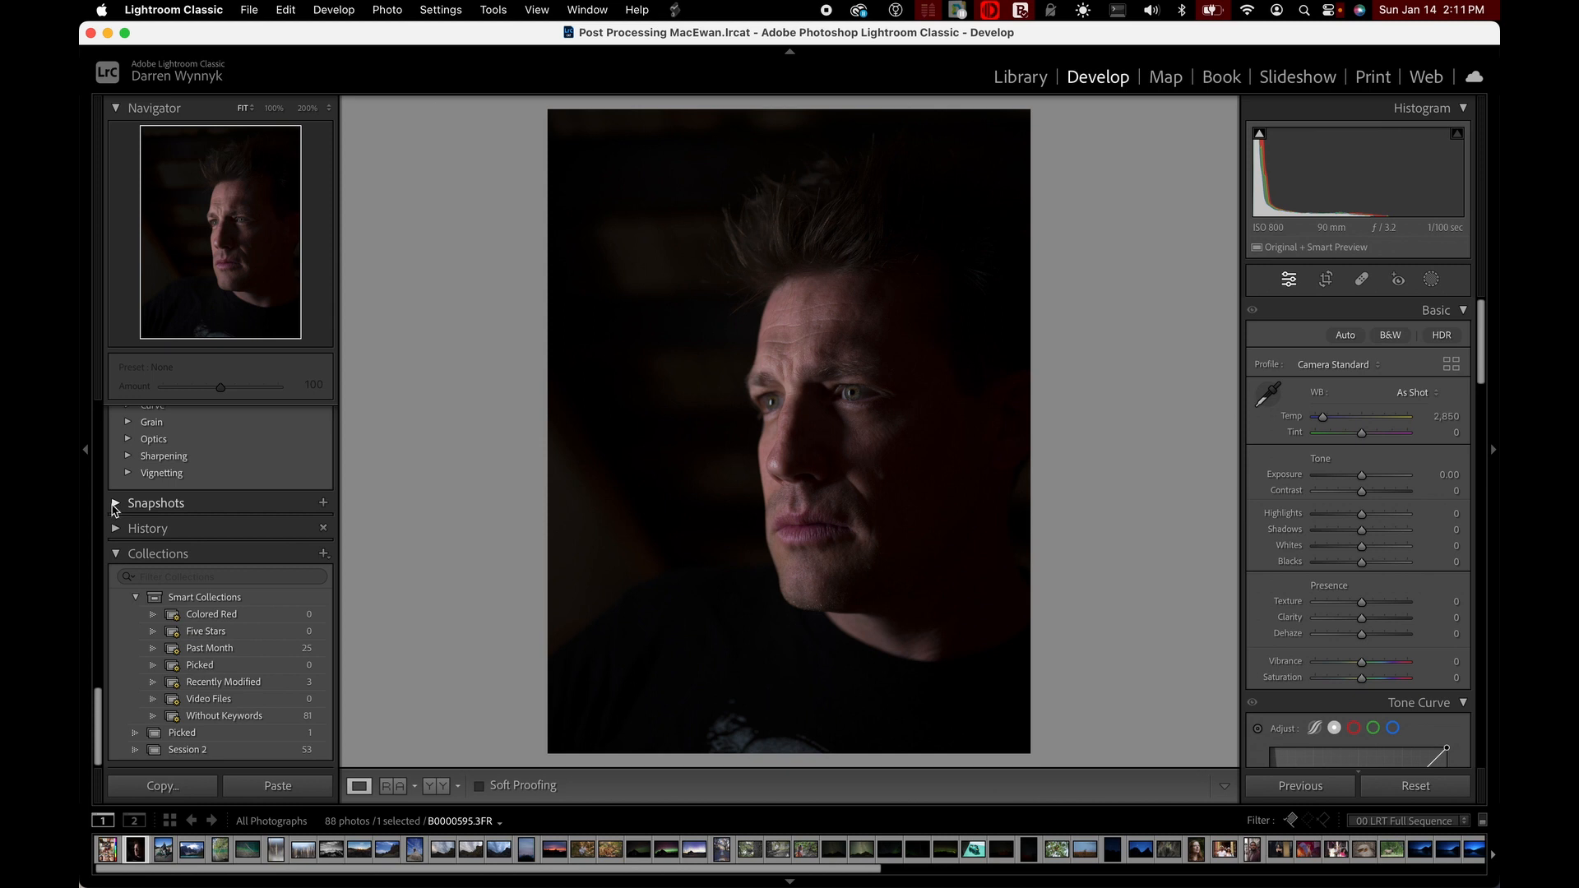
Raise the portrait's exposure to +3.15 and save this state as a snapshot under the suggested date-and-time name
left_click(118, 503)
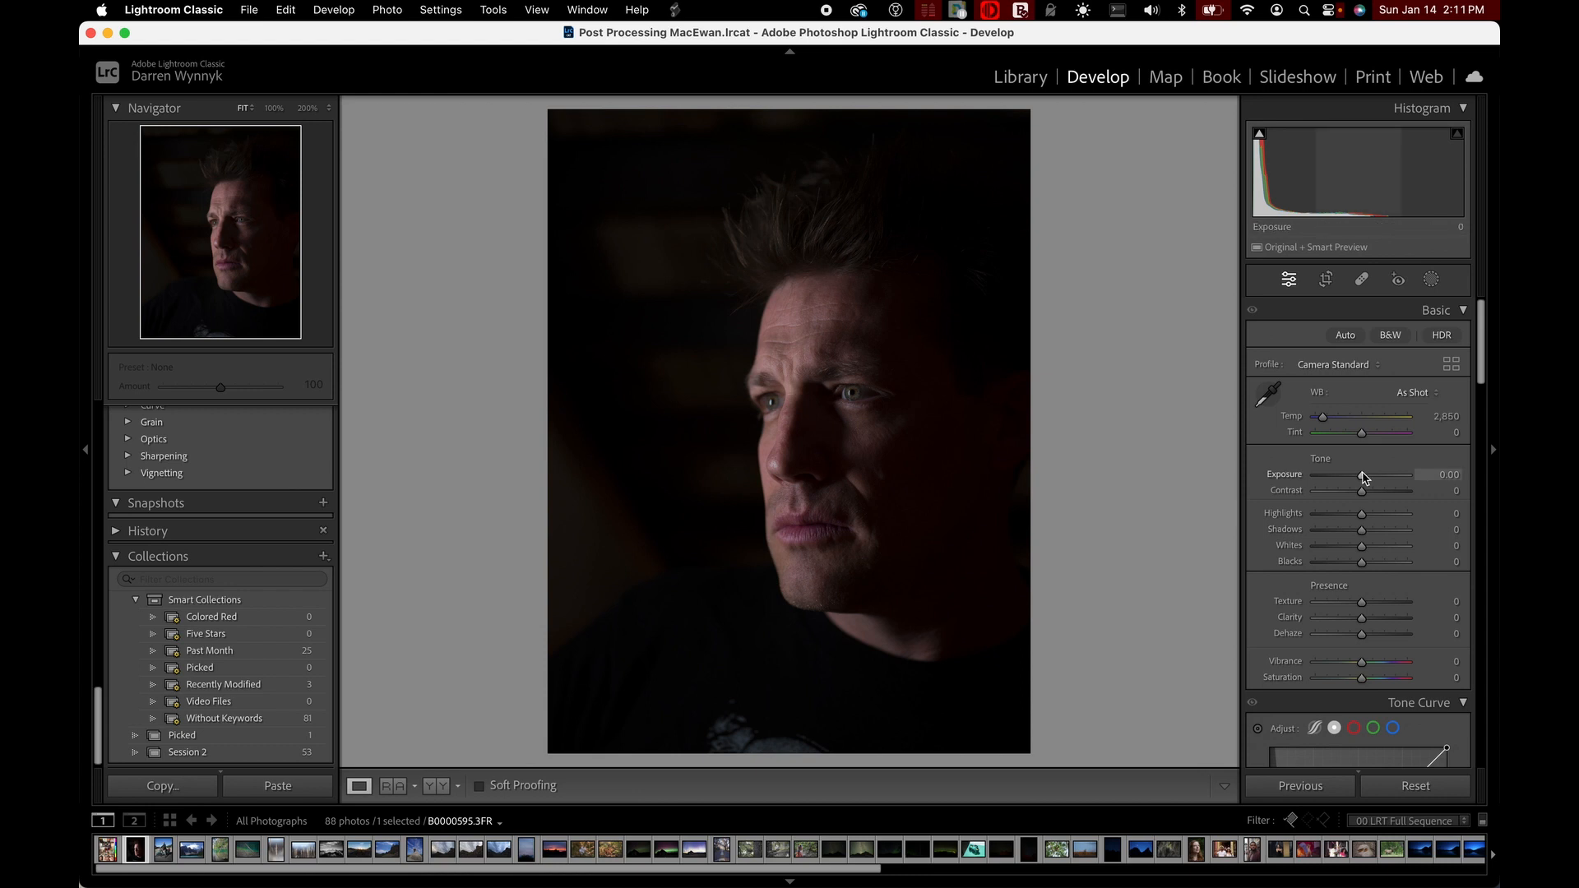
left_click_drag(1362, 475, 1389, 475)
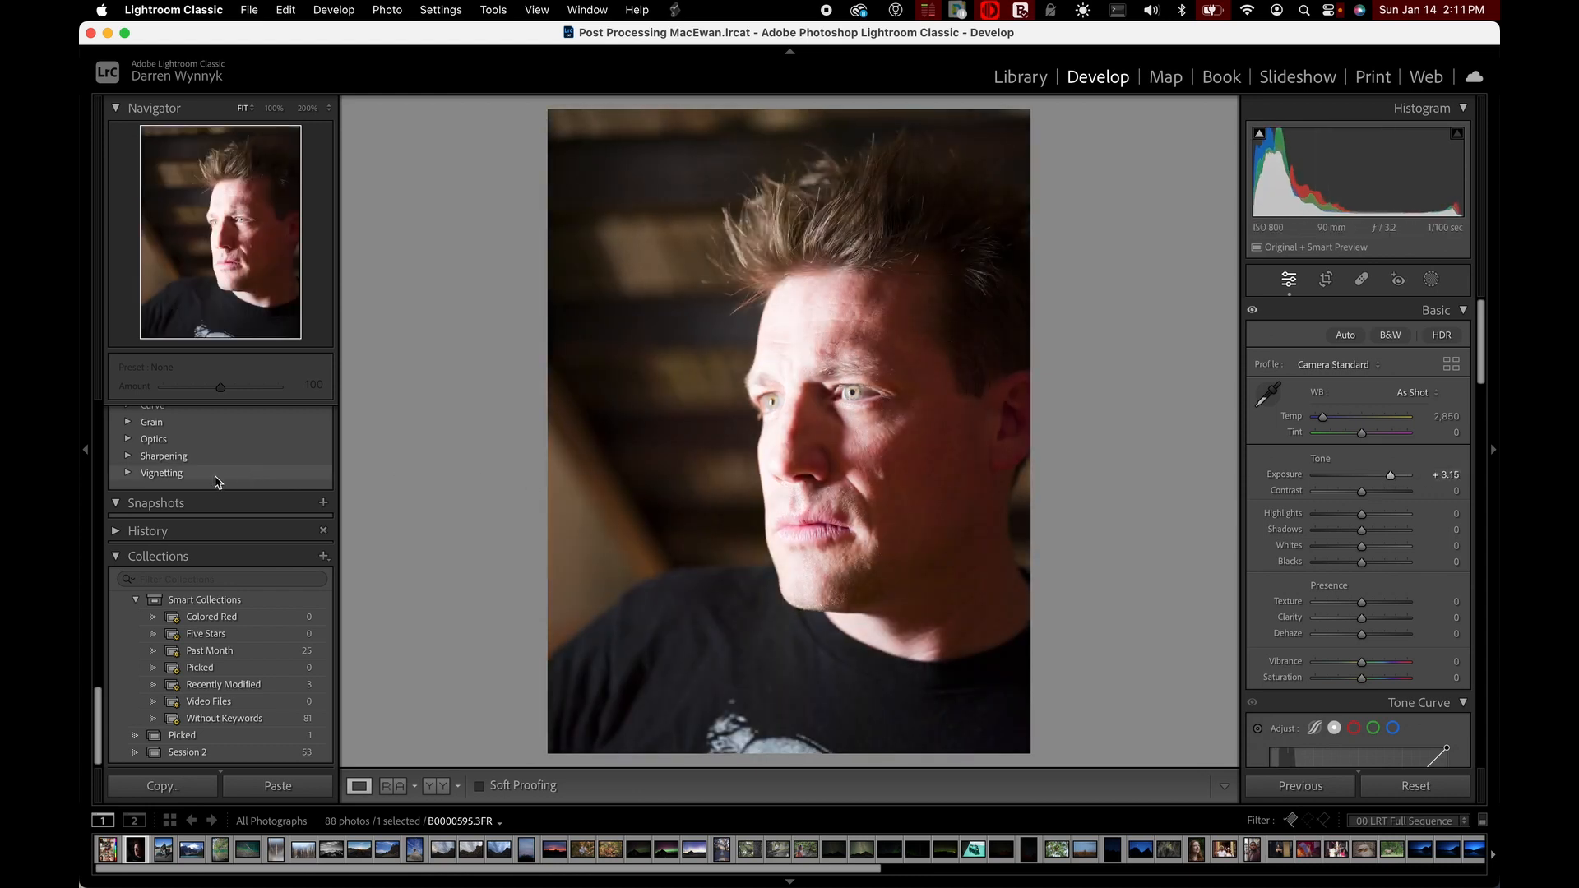
left_click(324, 504)
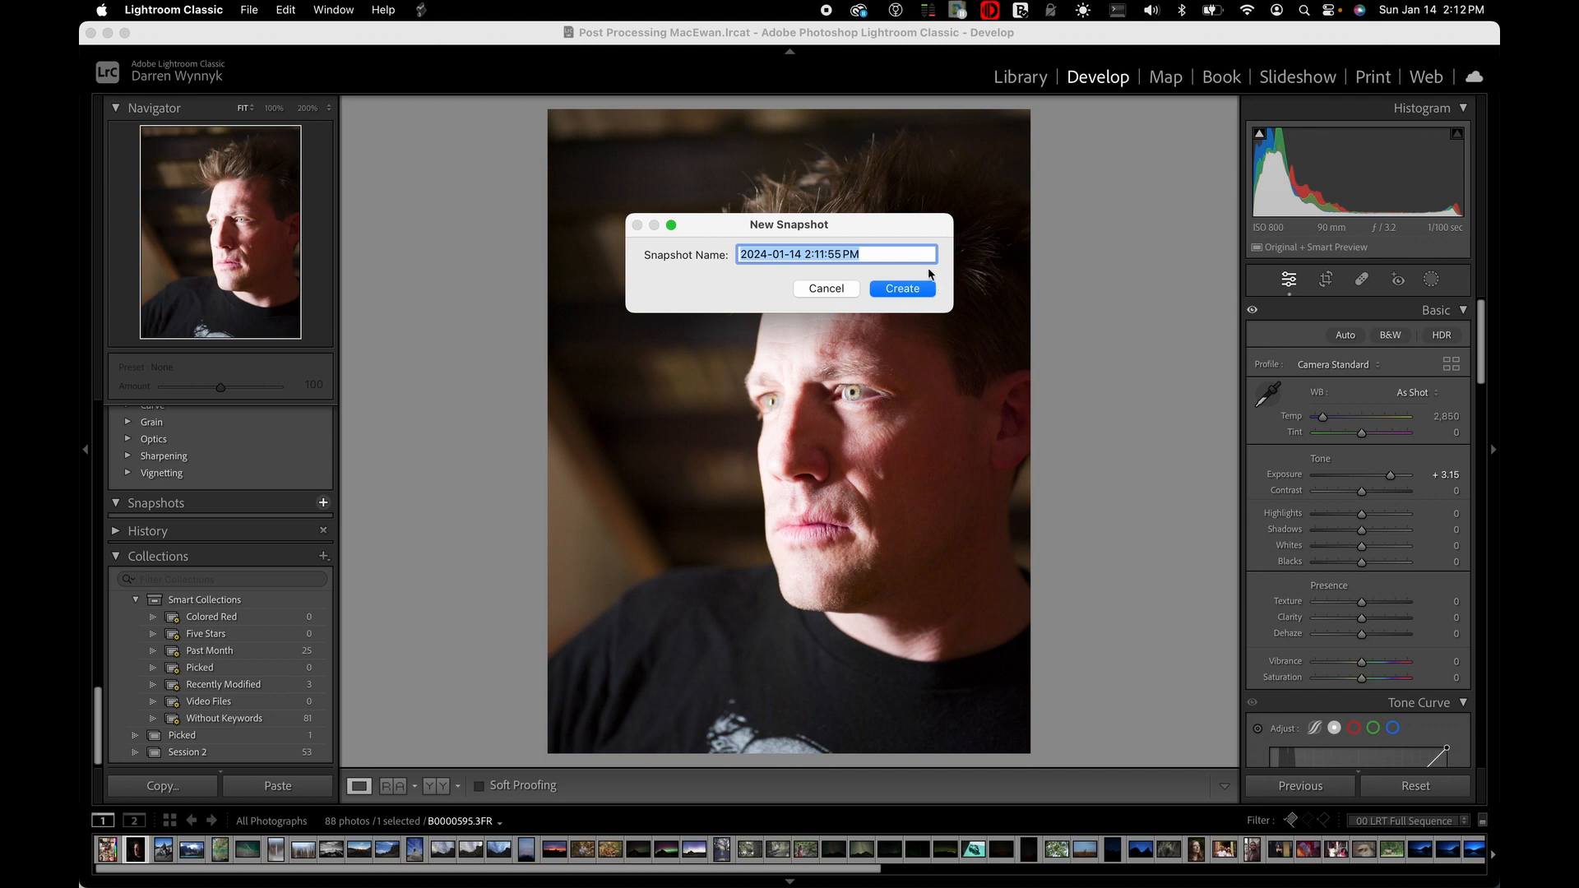
left_click(919, 292)
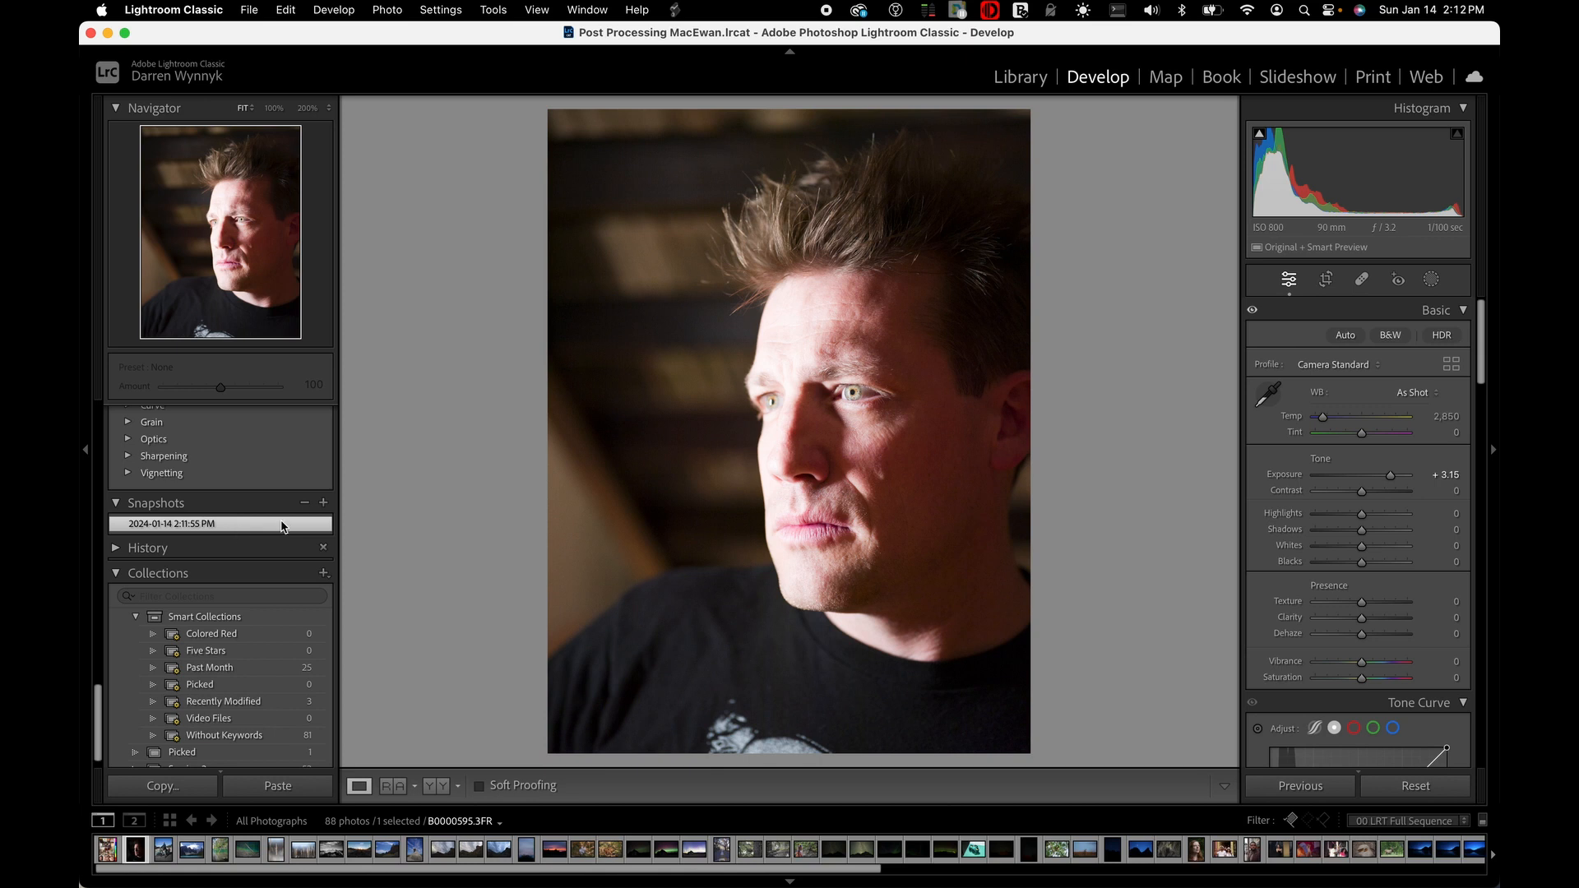
Set the portrait's exposure to -1.60, highlights to +77, shadows to +39, whites to -28 and blacks to +31
left_click(1365, 476)
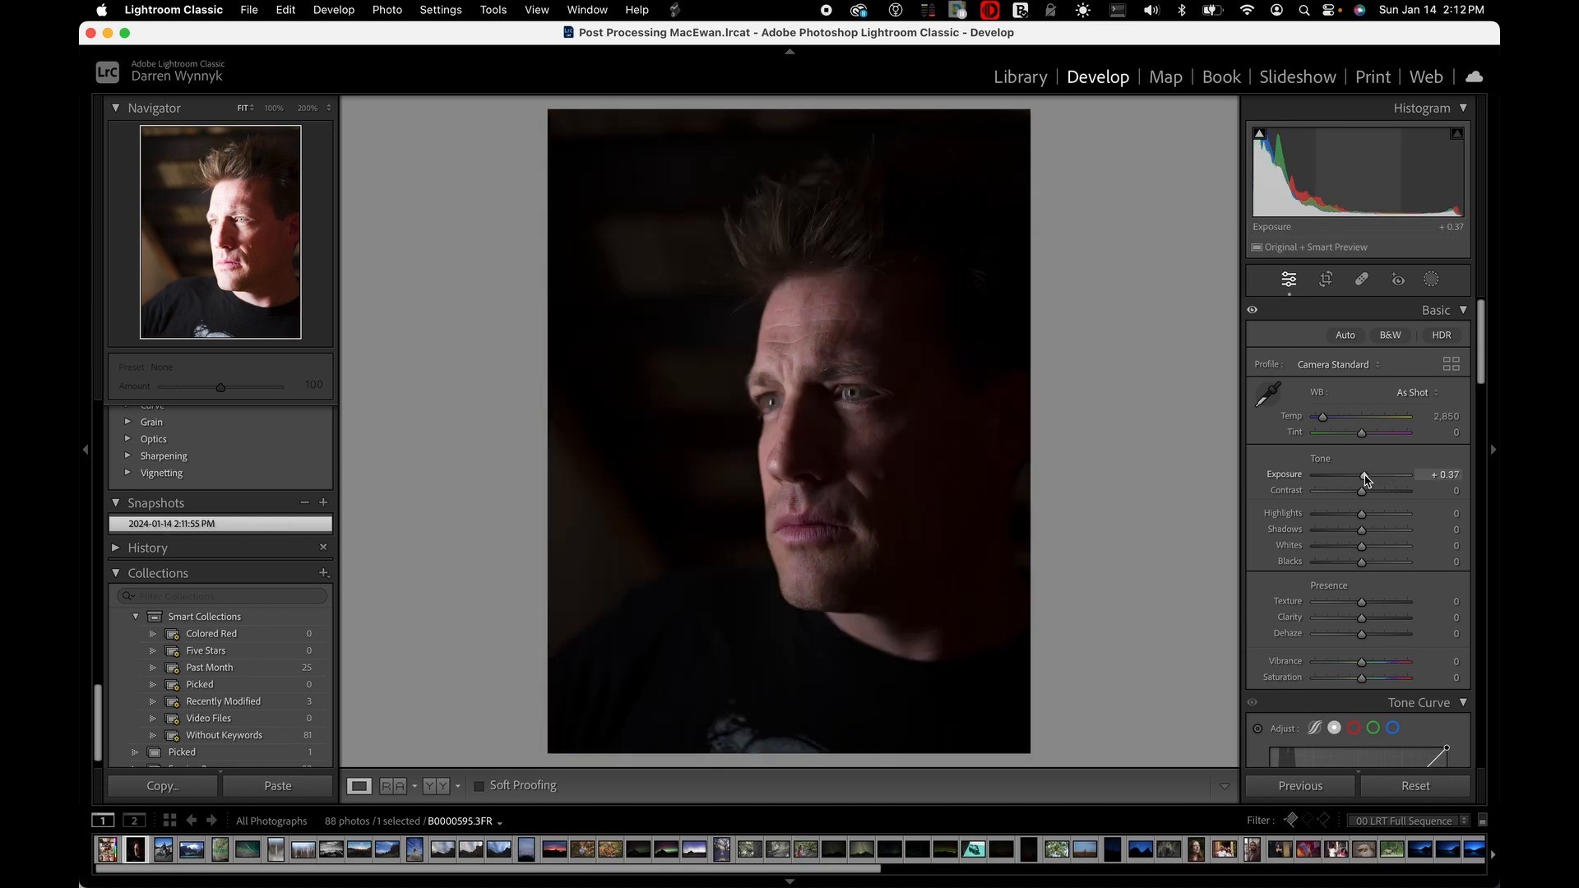
left_click_drag(1365, 476, 1346, 476)
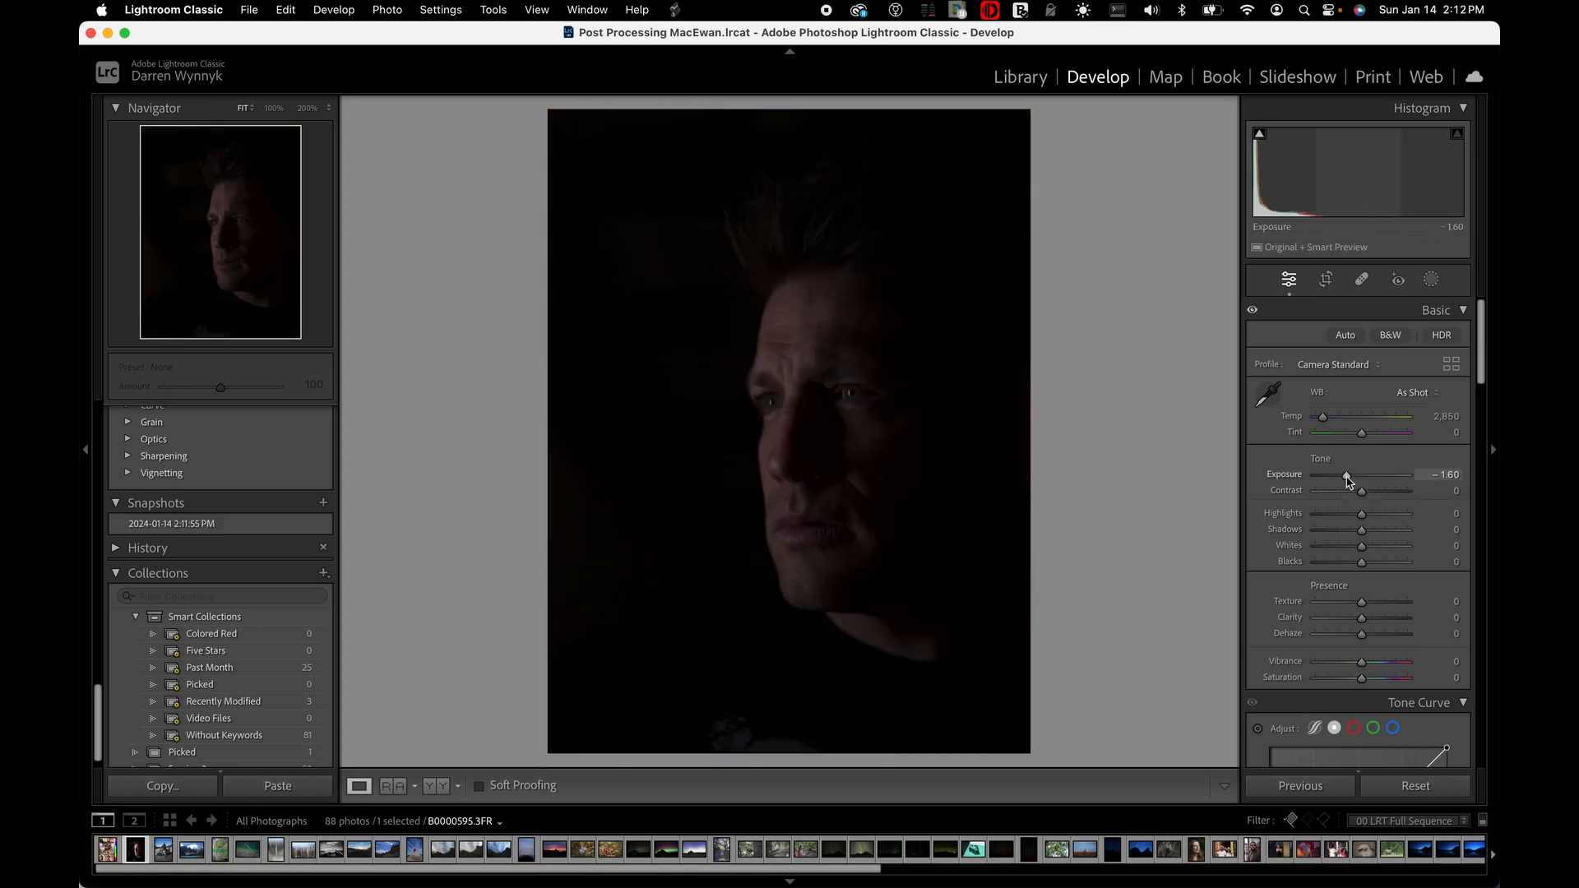
left_click_drag(1360, 530, 1399, 516)
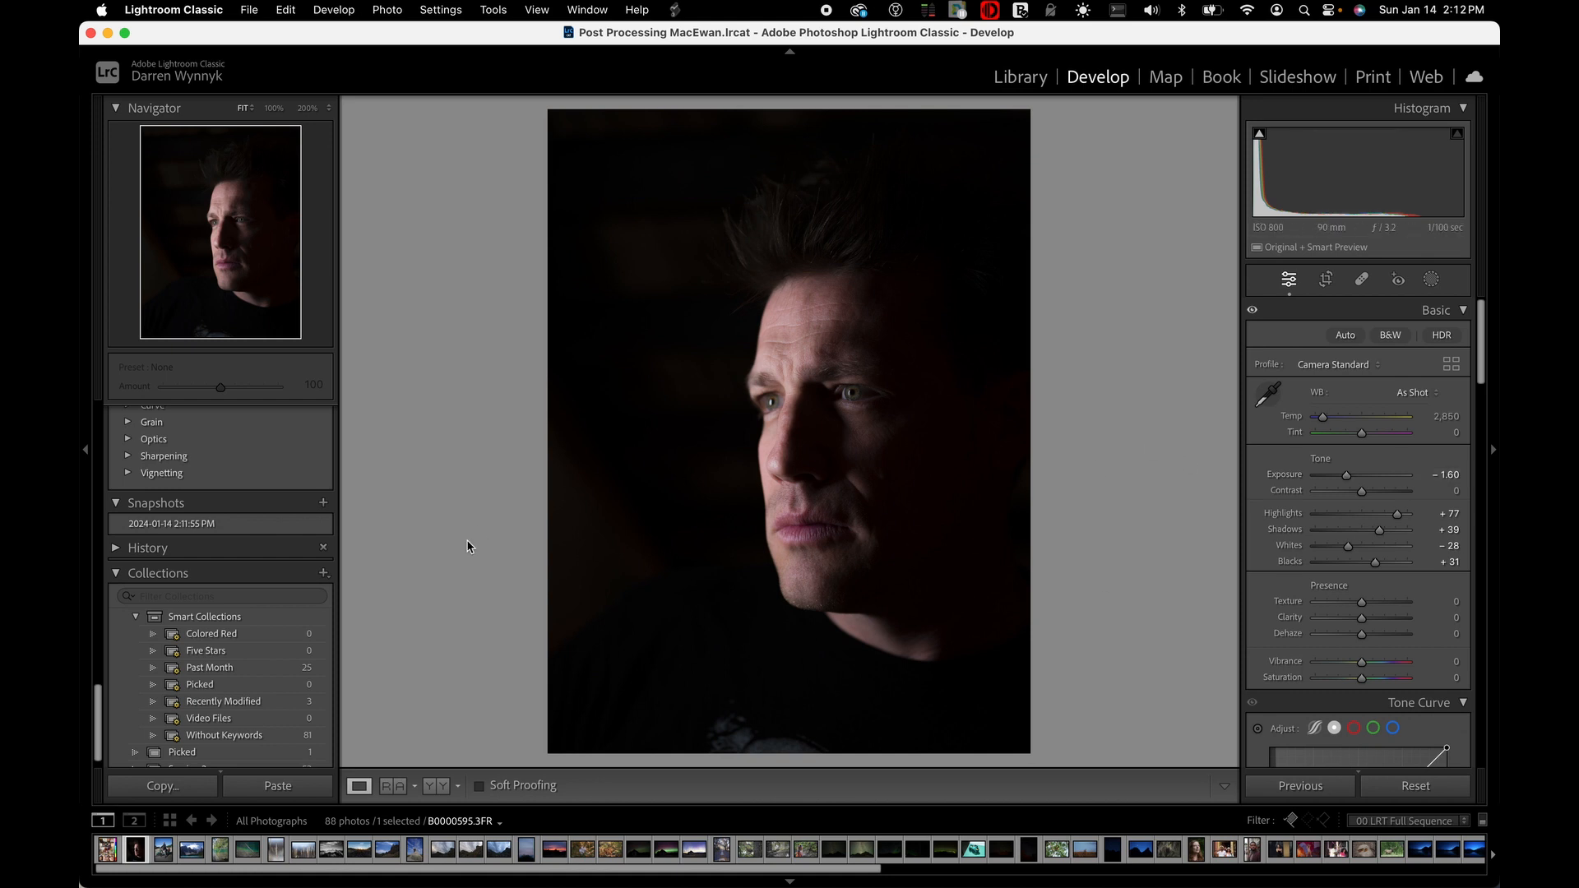
Return the portrait to the look stored in its saved snapshot
left_click(196, 527)
left_click(195, 527)
left_click(221, 524)
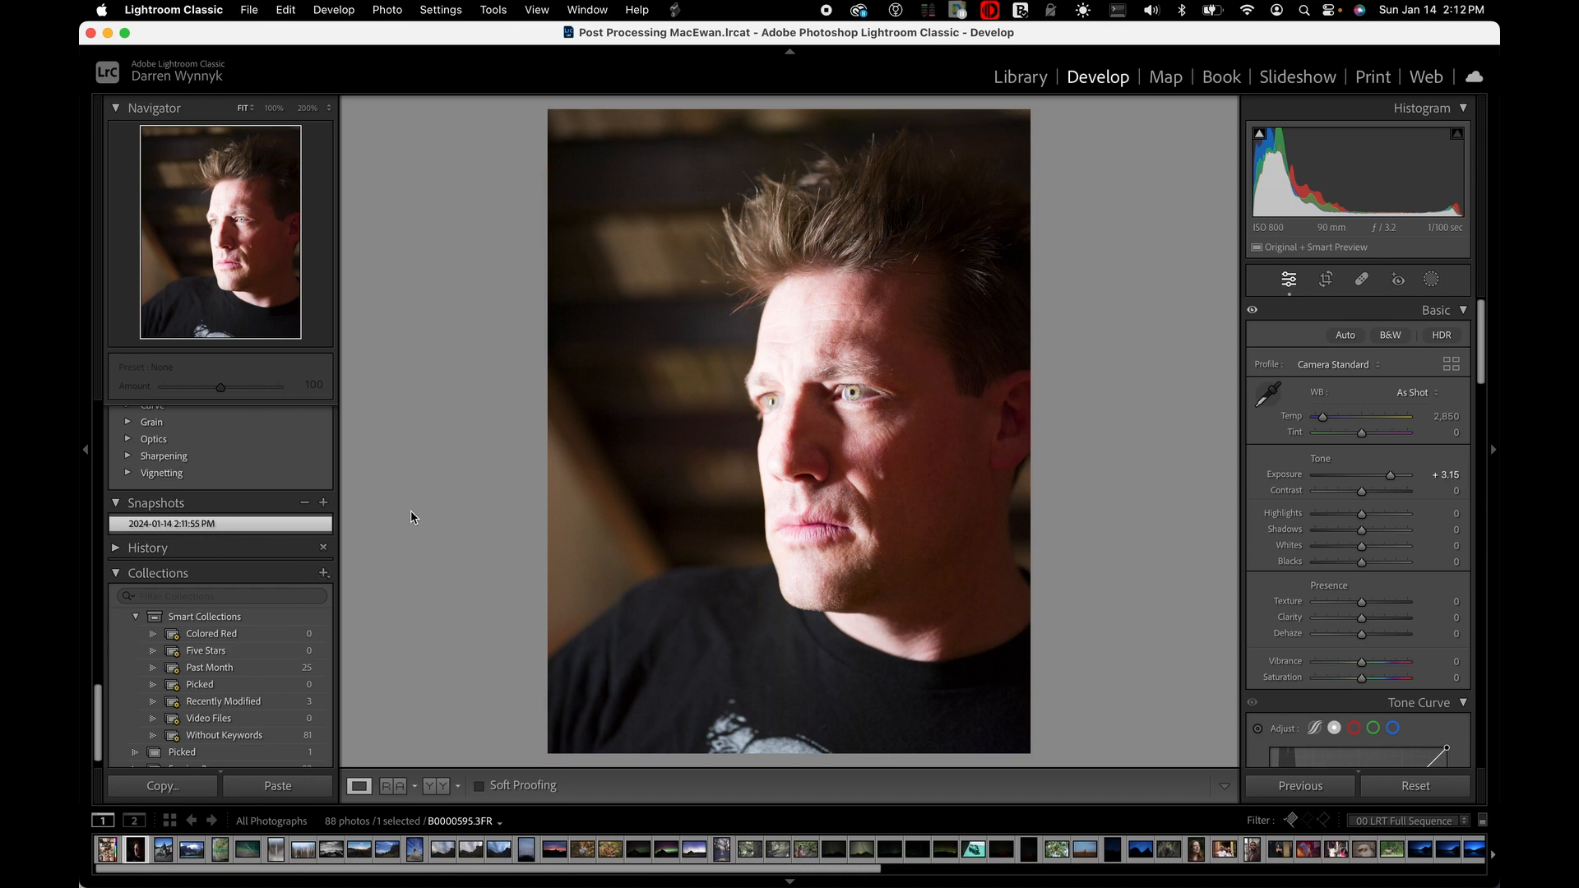
Examine the portrait's full edit history, from the snapshot entry down to the original import
left_click(116, 548)
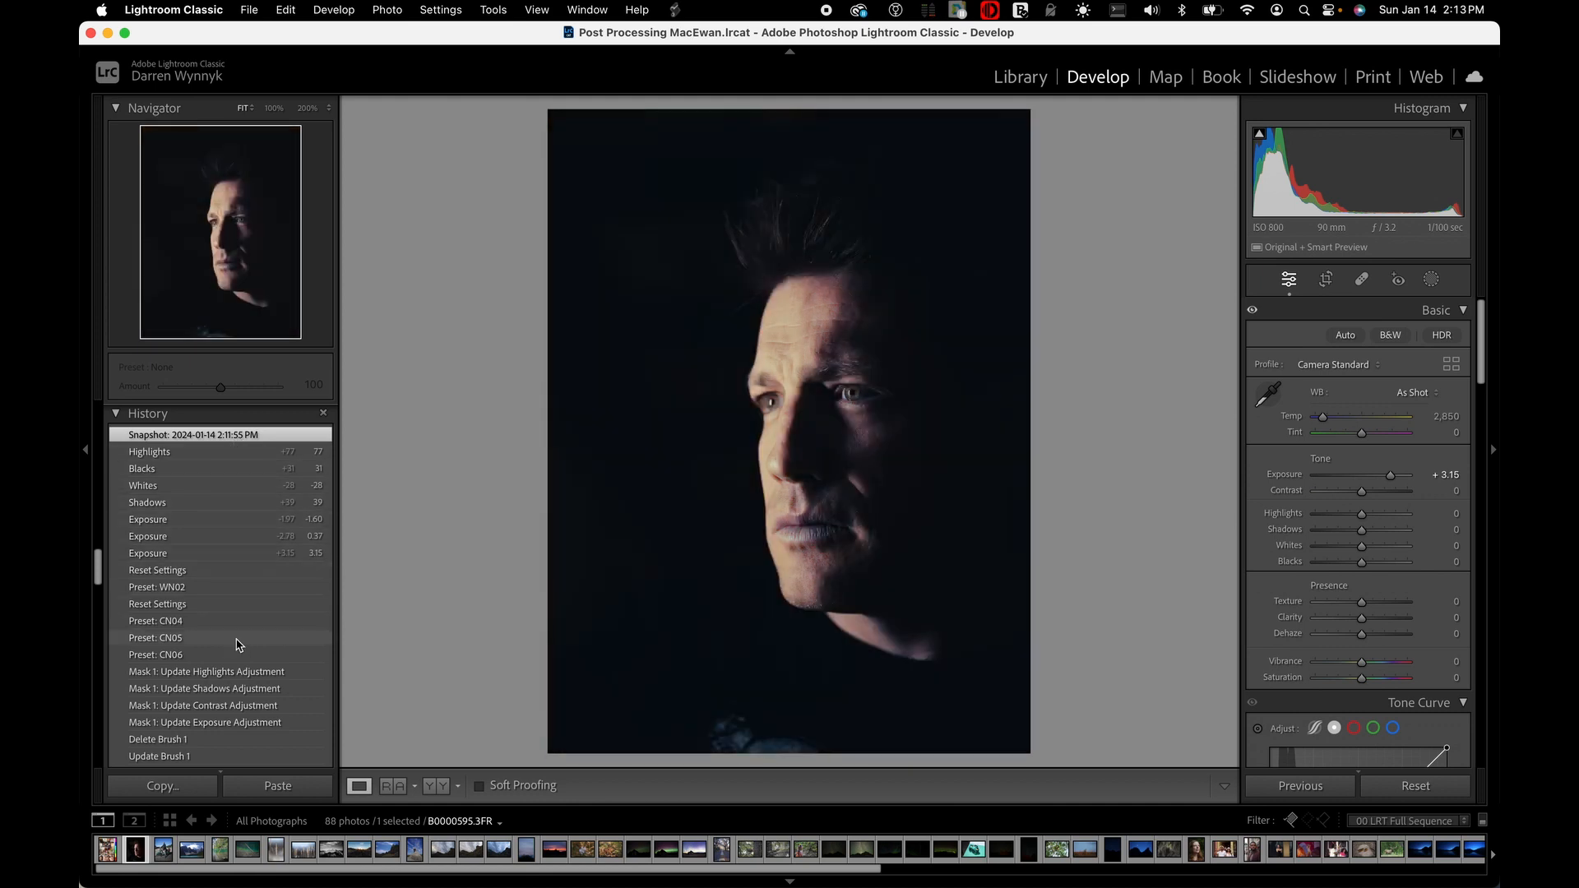
scroll(240, 645, "down", 3)
scroll(238, 644, "down", 10)
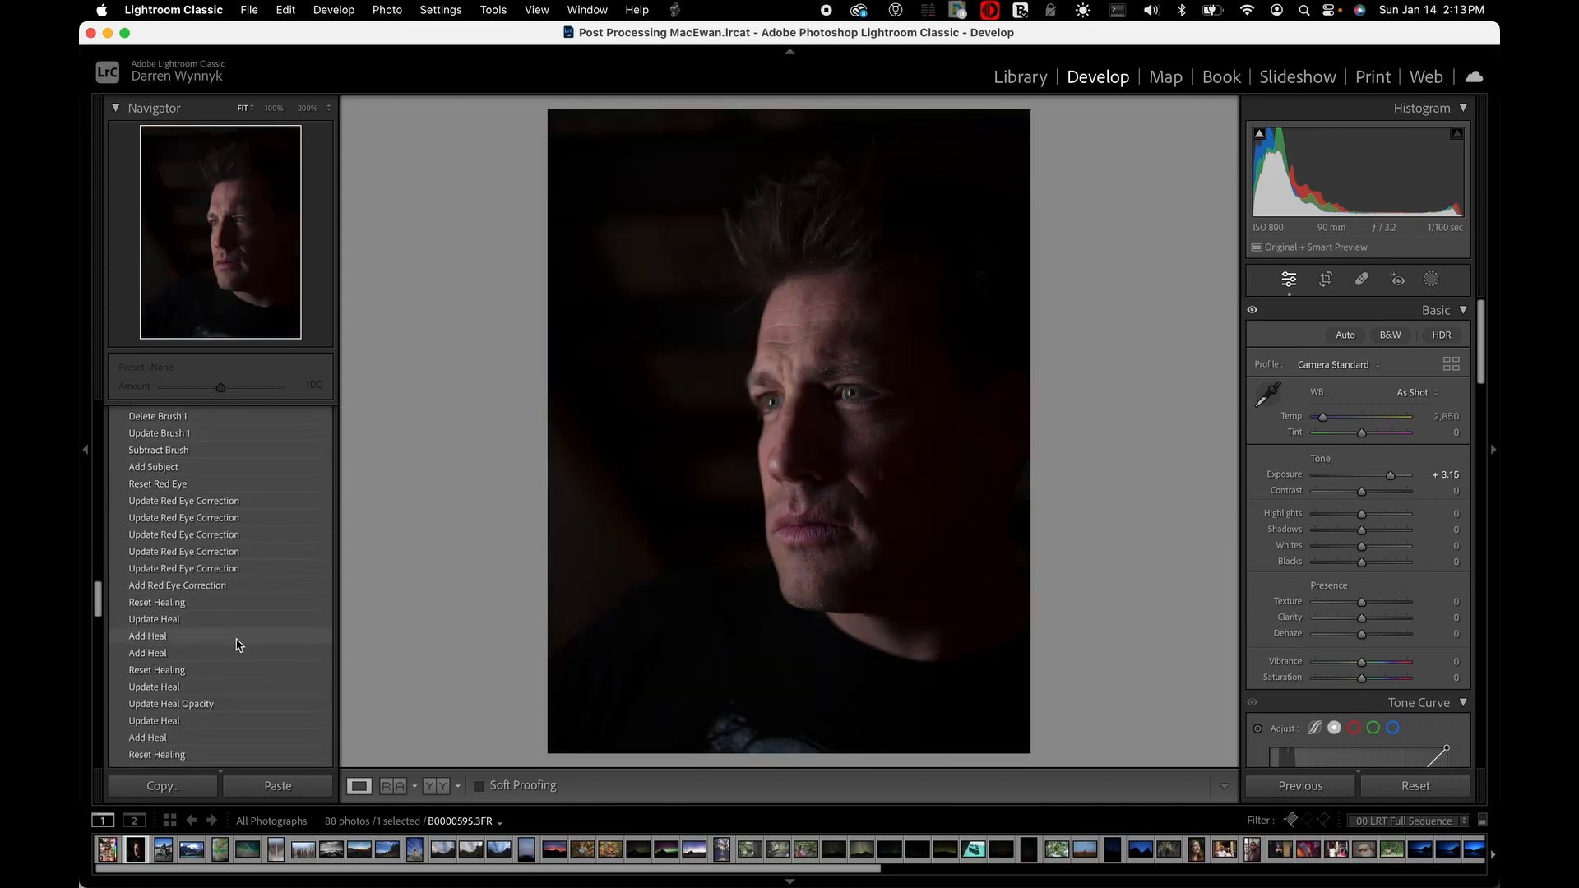
scroll(238, 644, "down", 10)
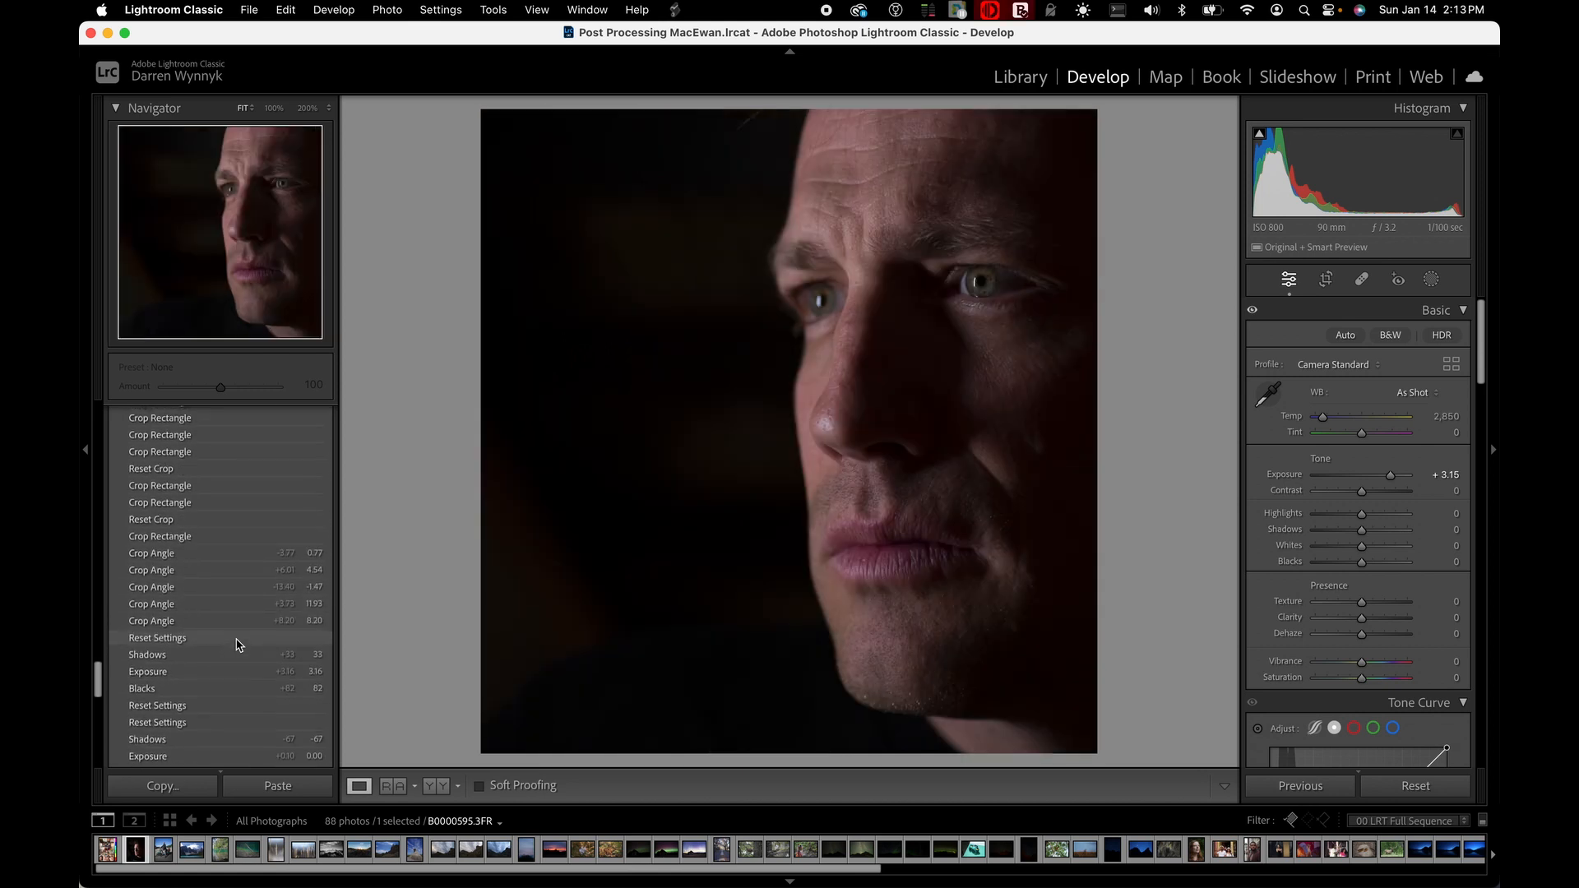
scroll(238, 654, "down", 15)
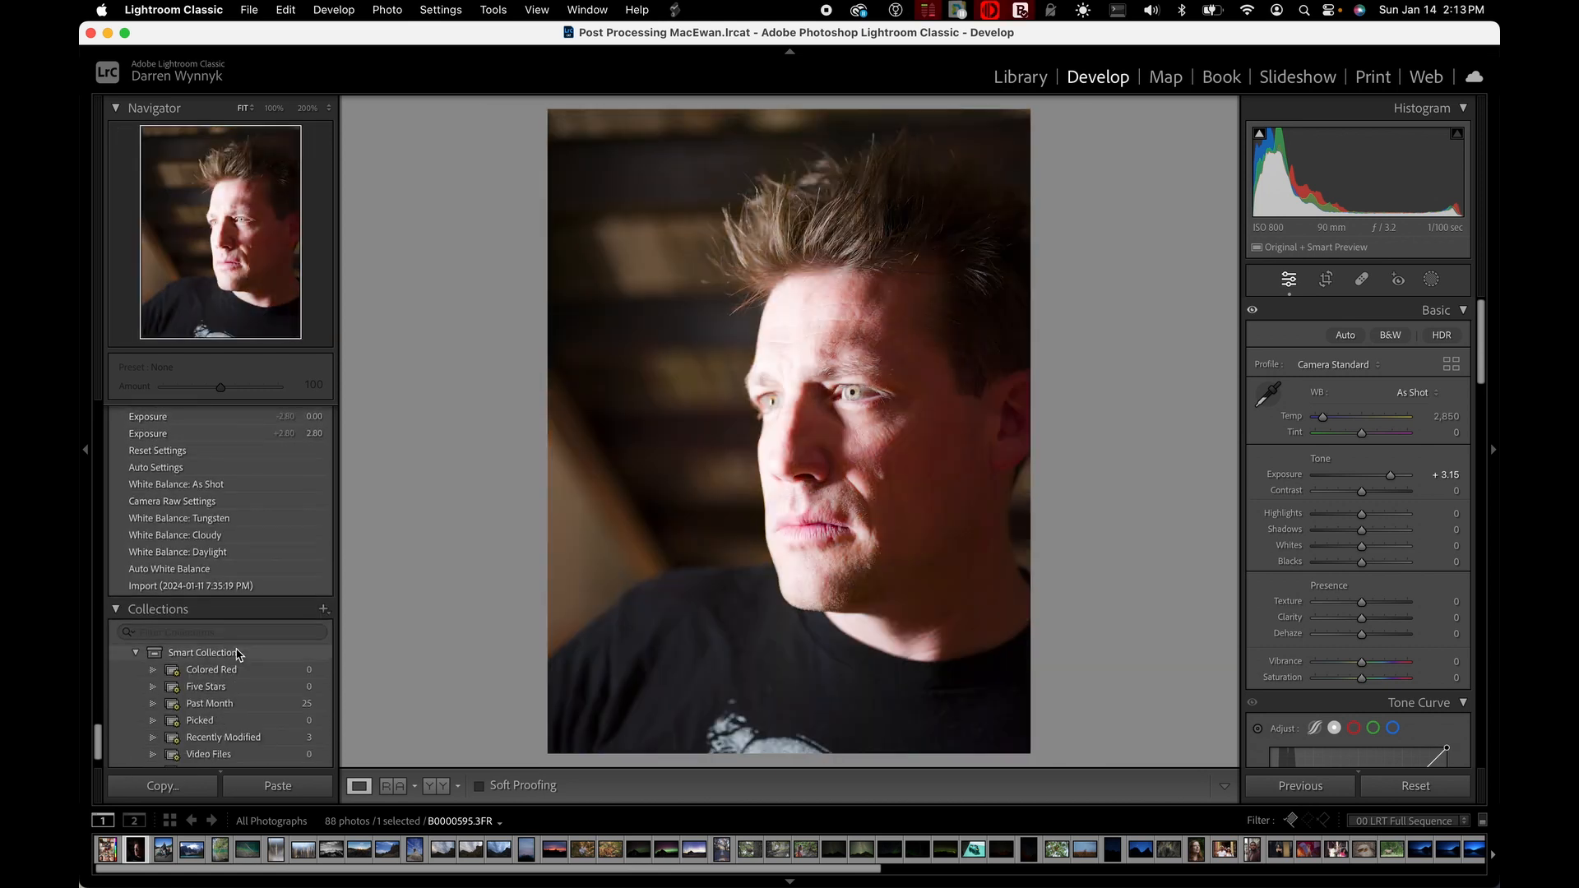
scroll(238, 653, "up", 15)
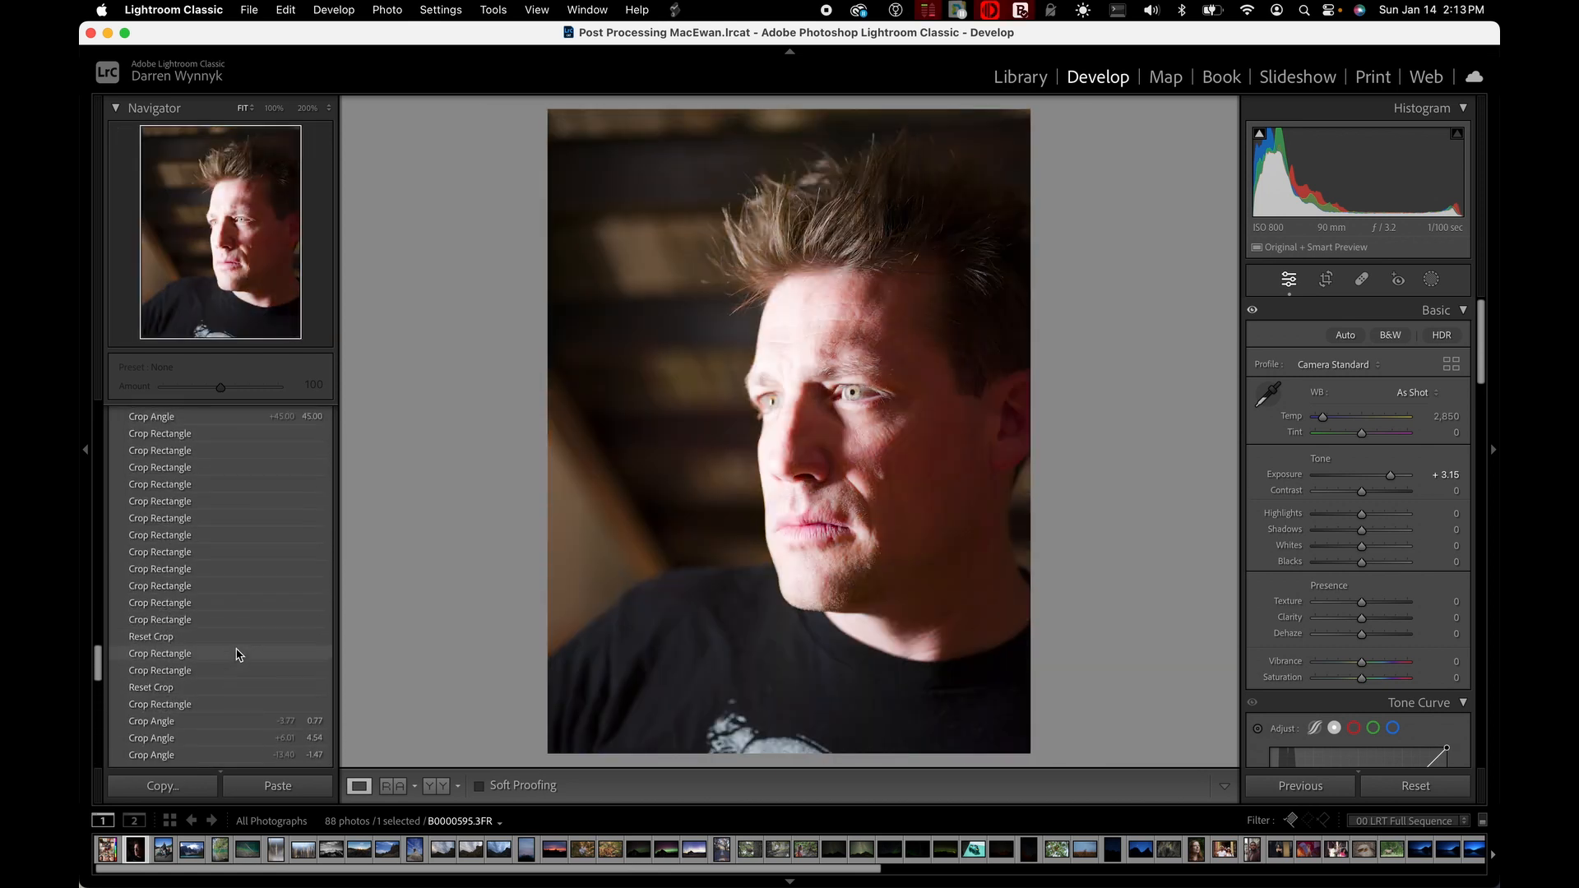
scroll(238, 653, "down", 15)
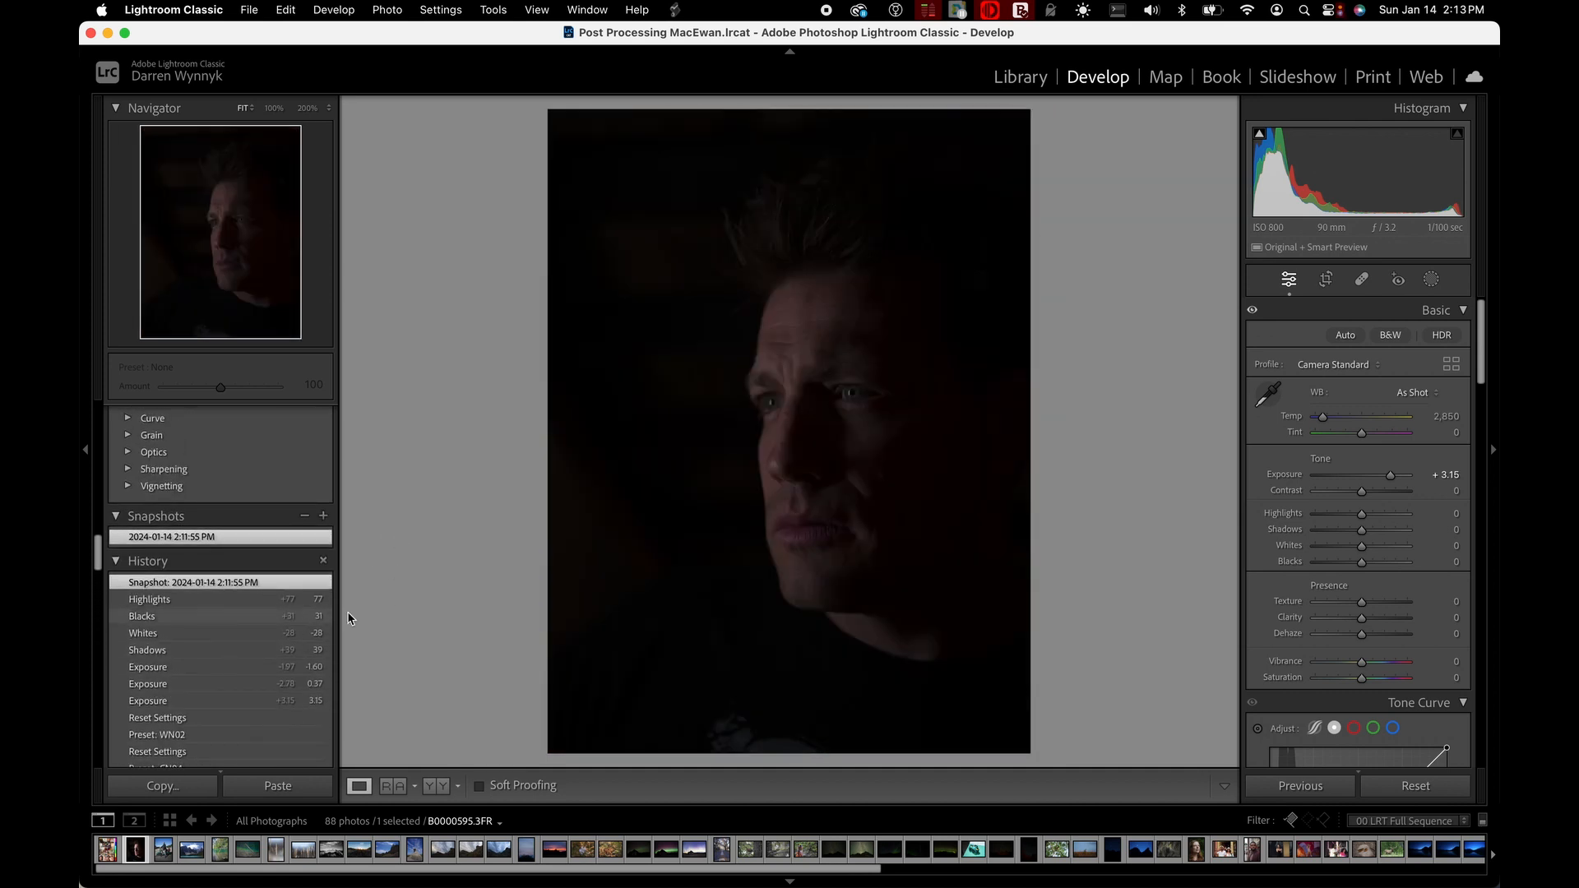
Restore the portrait to the Highlights +77 state in its history, and collapse the History and Snapshots sections
left_click(141, 606)
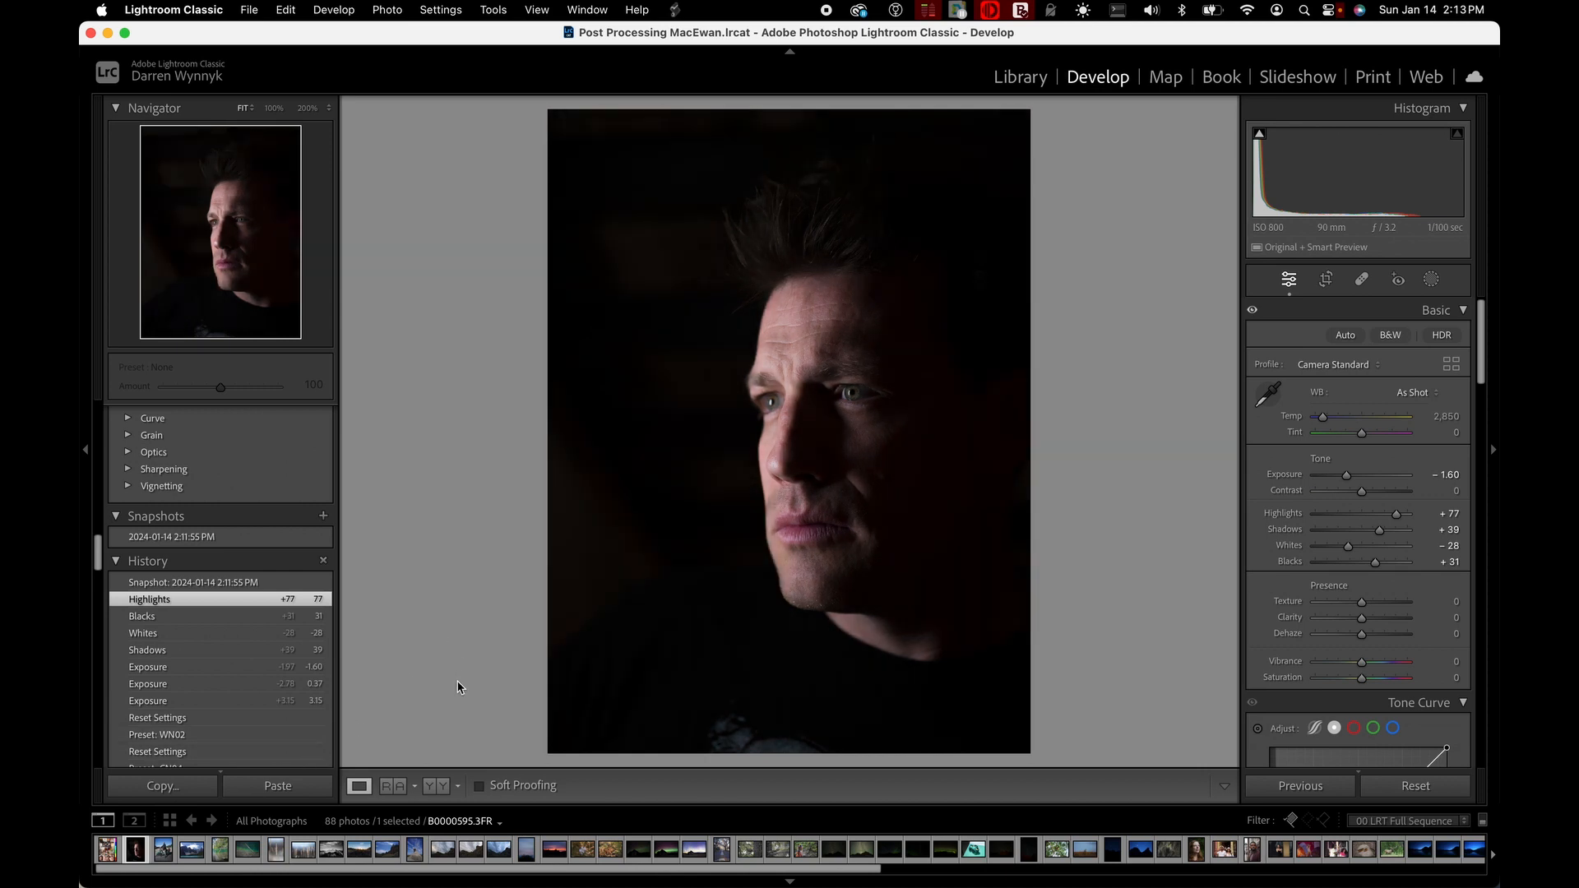
mouse_move(223, 545)
left_click(136, 560)
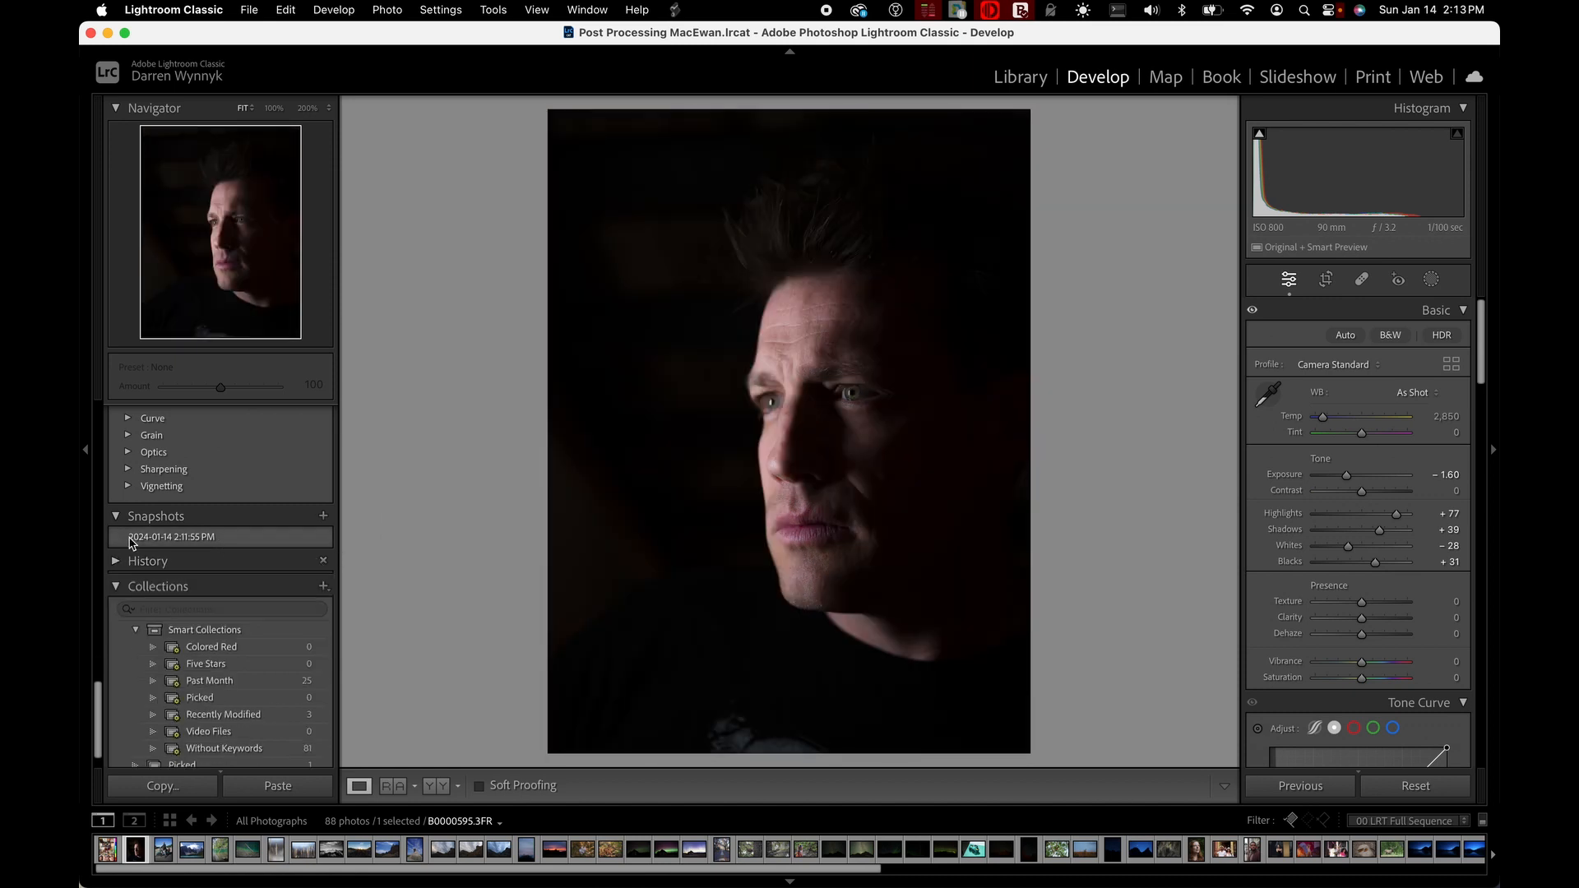
left_click(121, 516)
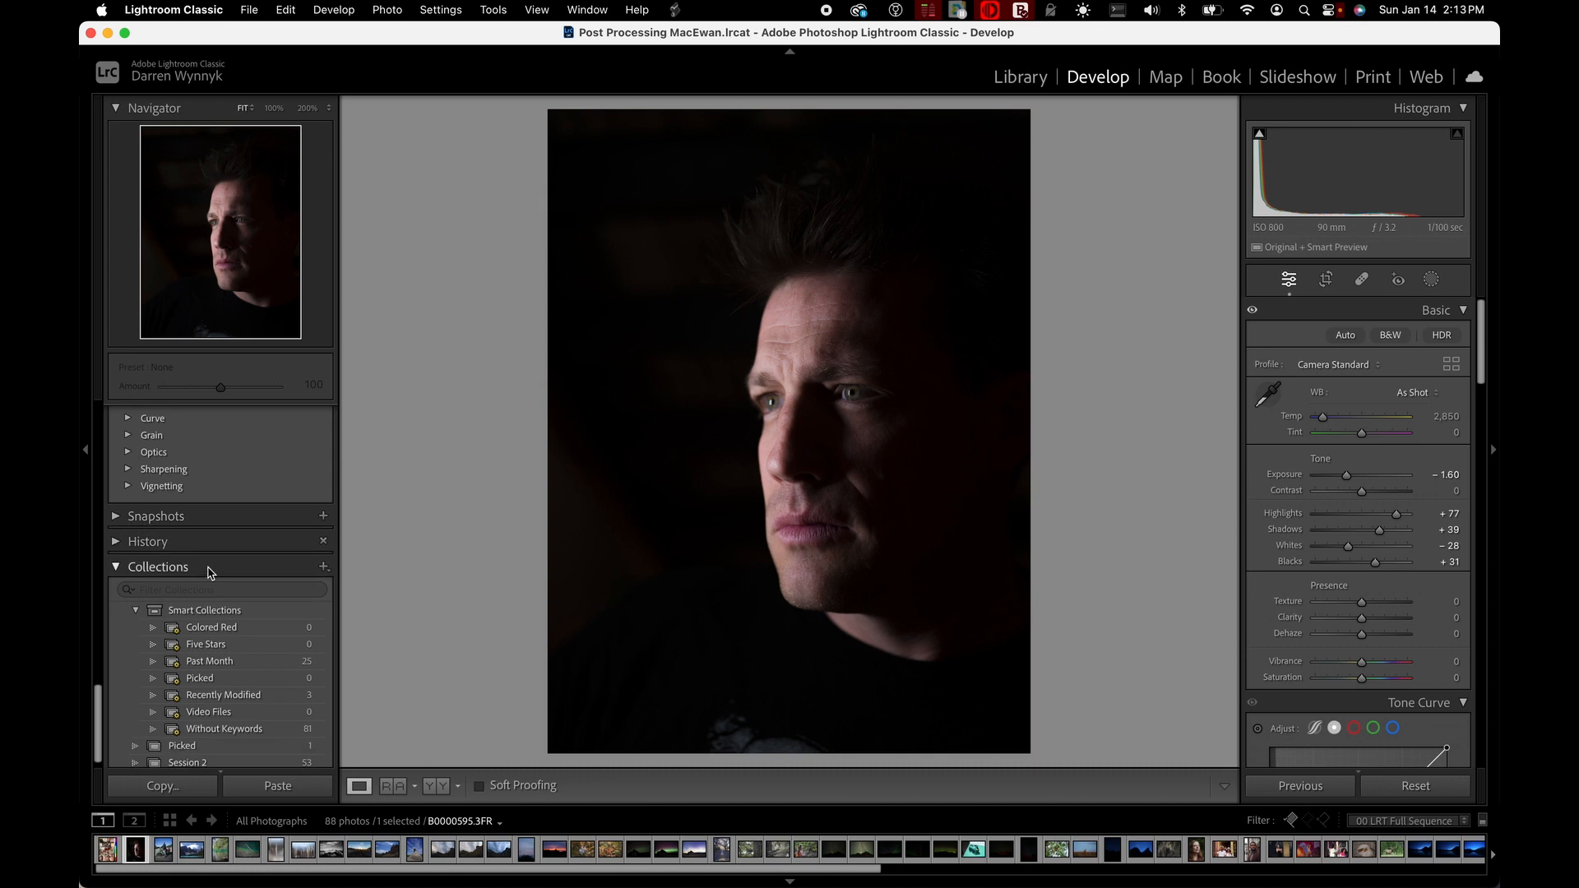
Show the photos of the Session 2 collection, view the Picked collection, and return to Session 2
scroll(206, 567, "down", 1)
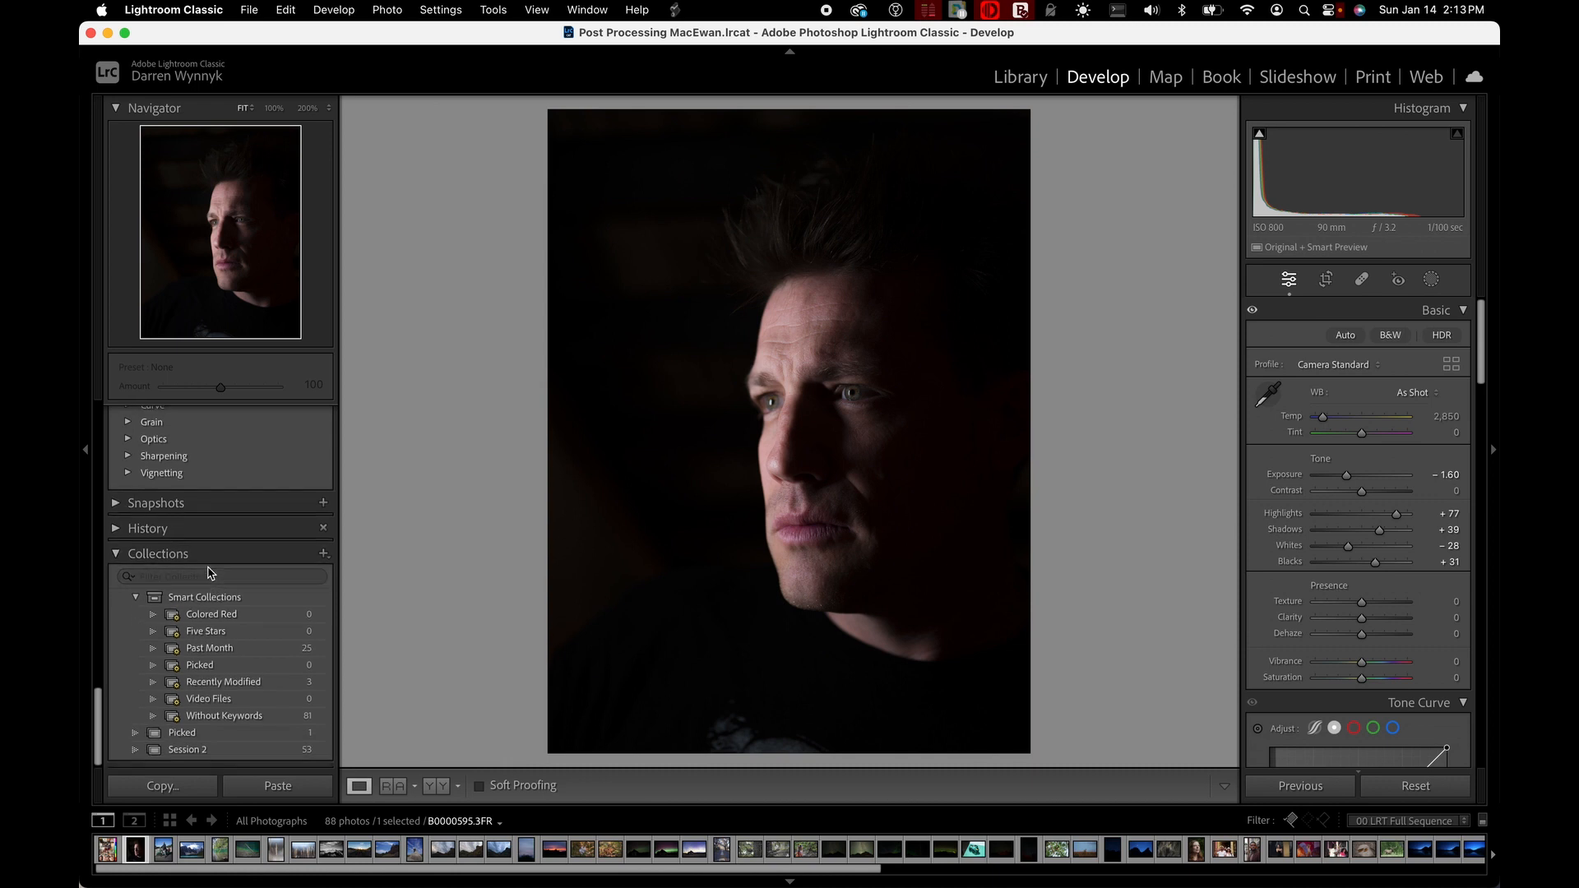
left_click(268, 749)
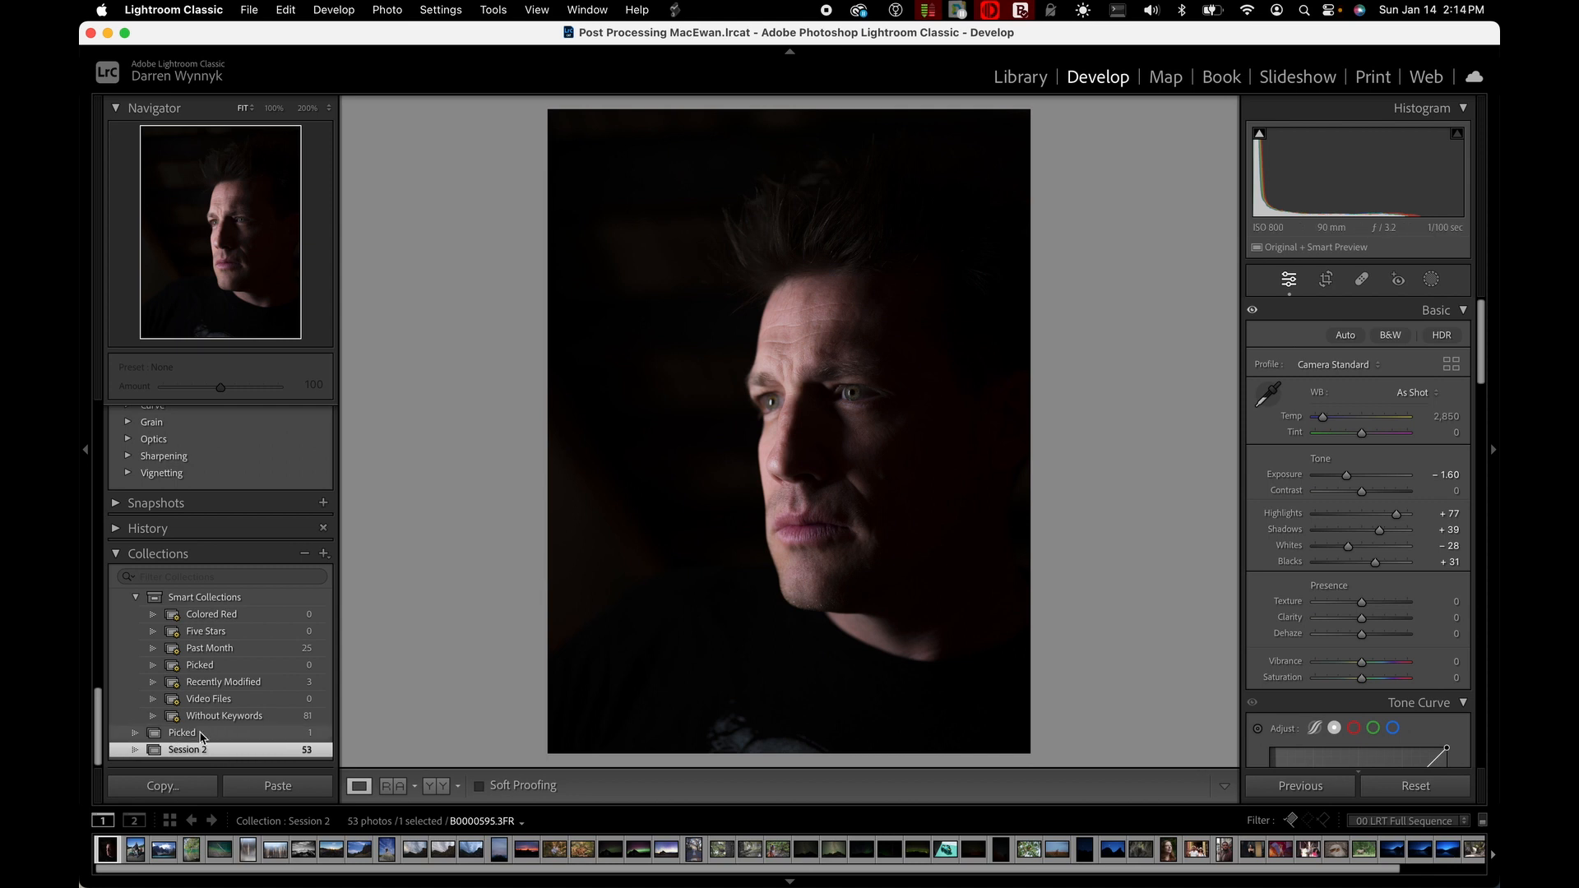
left_click(201, 737)
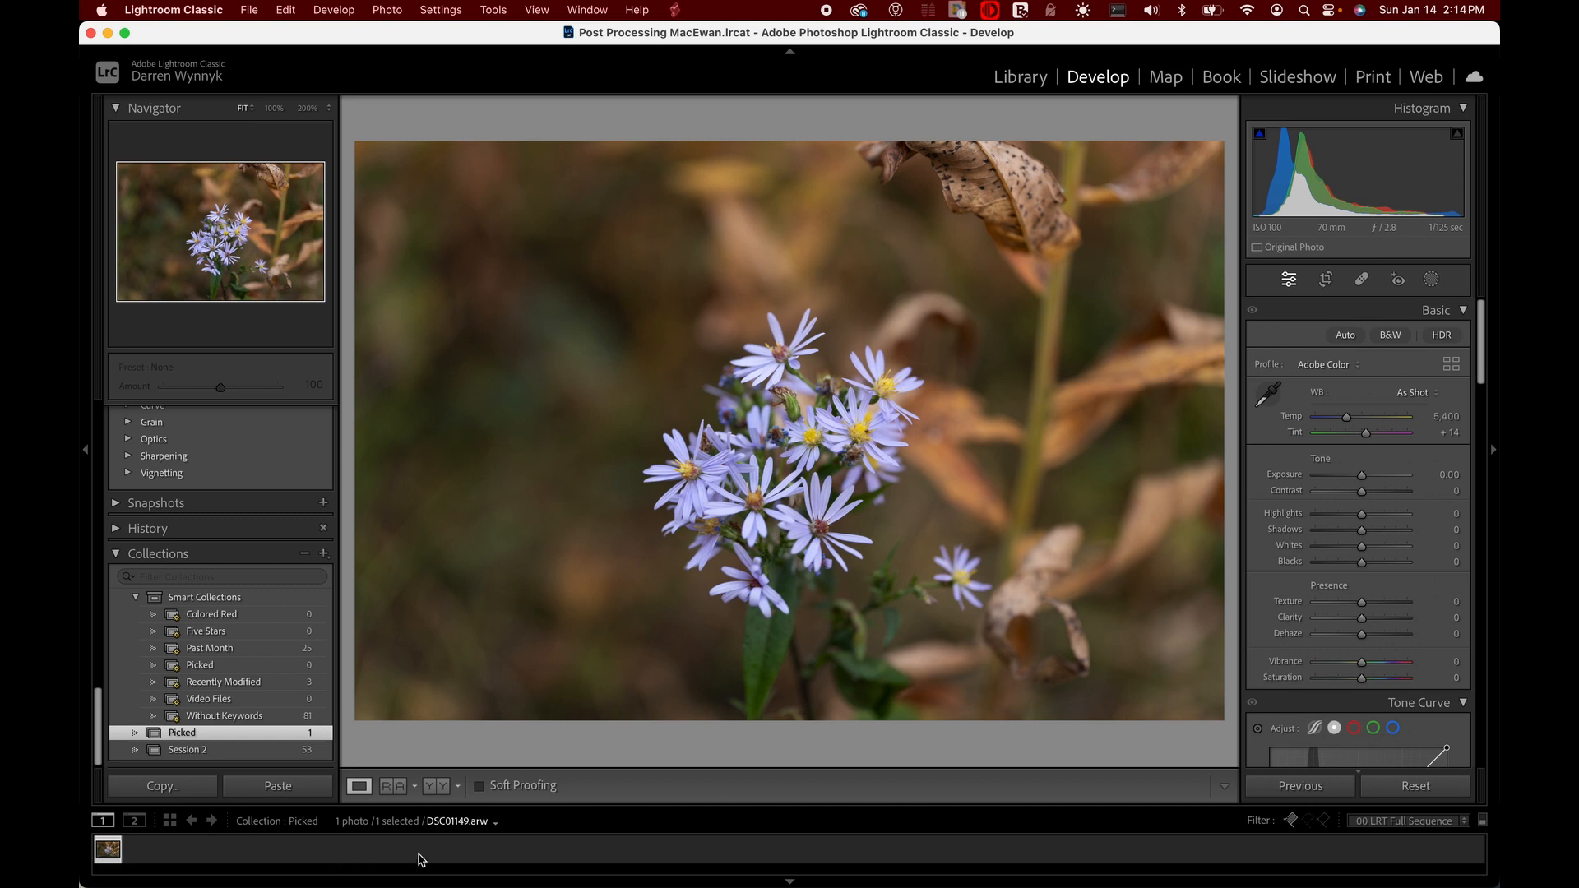
left_click(265, 750)
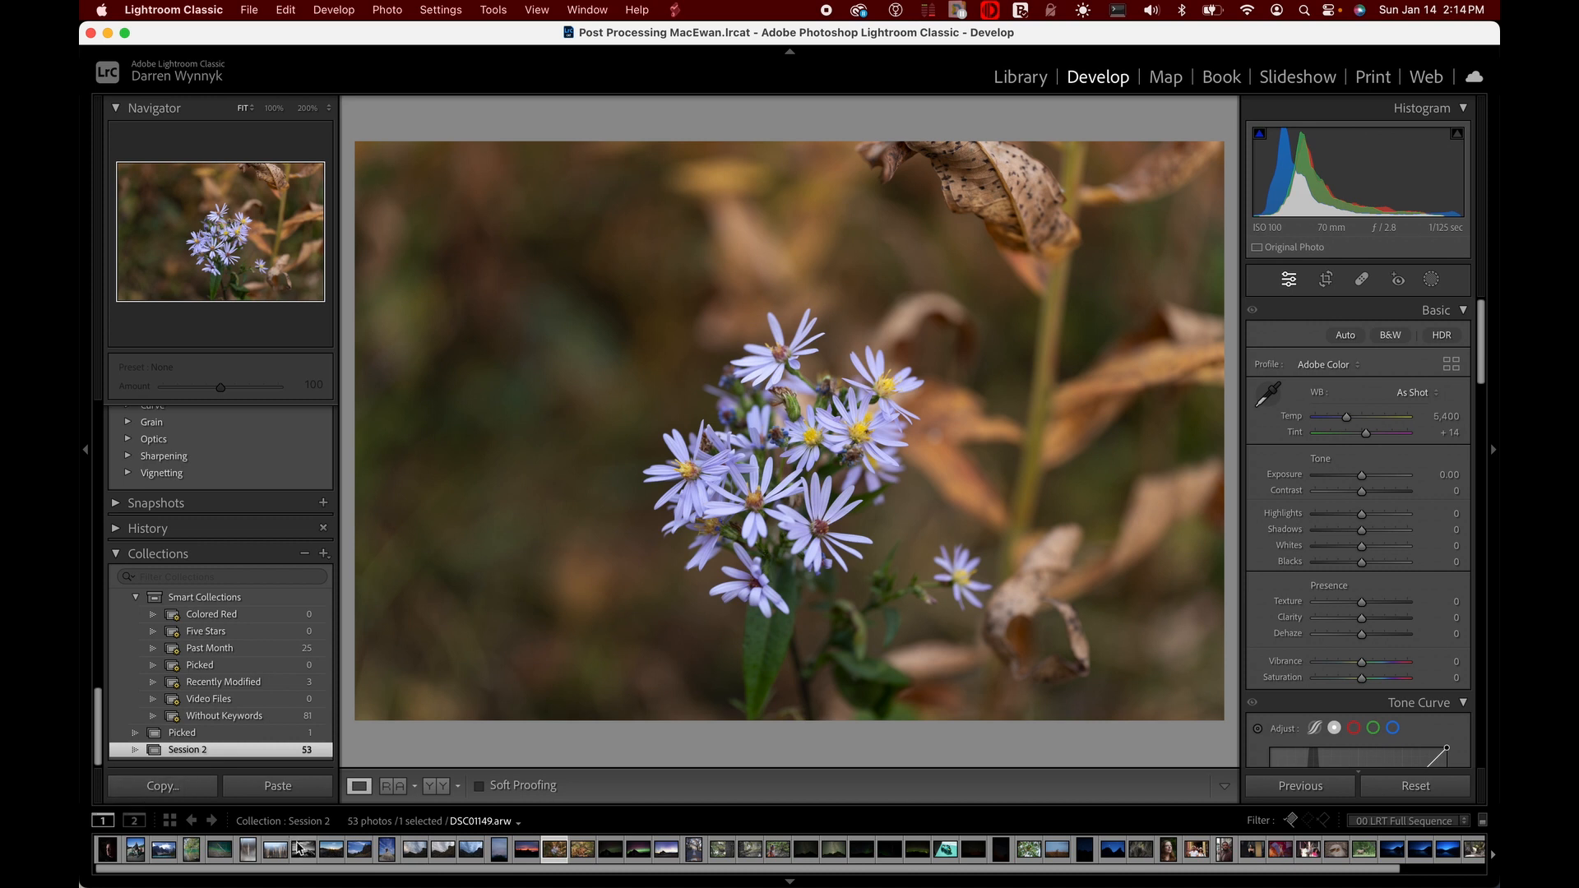
Open the dark portrait from Session 2 in Reference view, with the photo of the man on the green scooter as reference
left_click(108, 855)
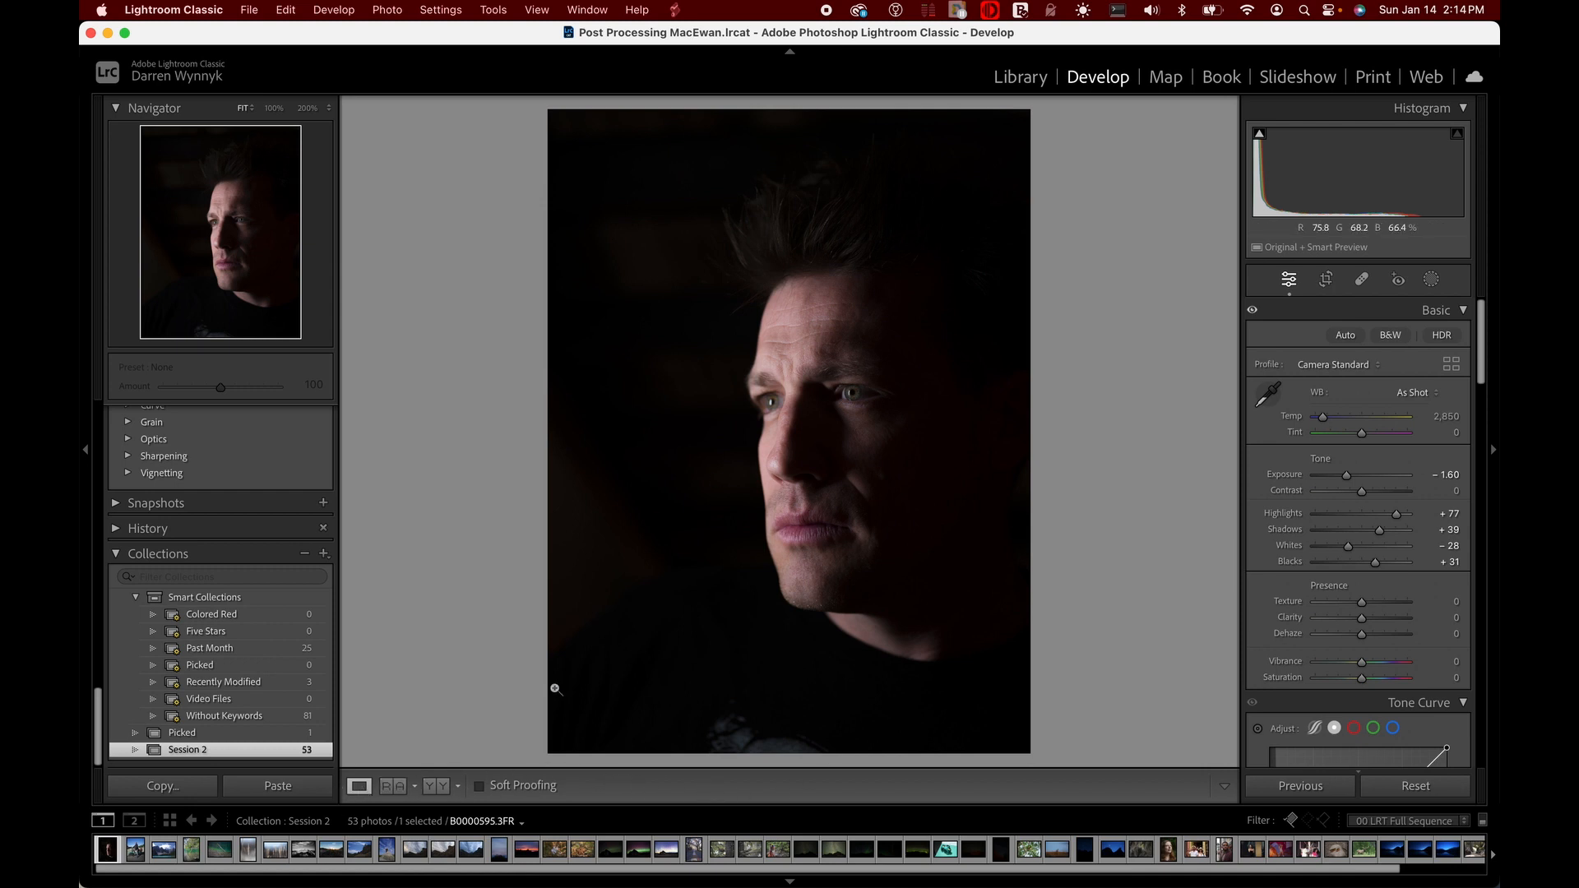
left_click(388, 788)
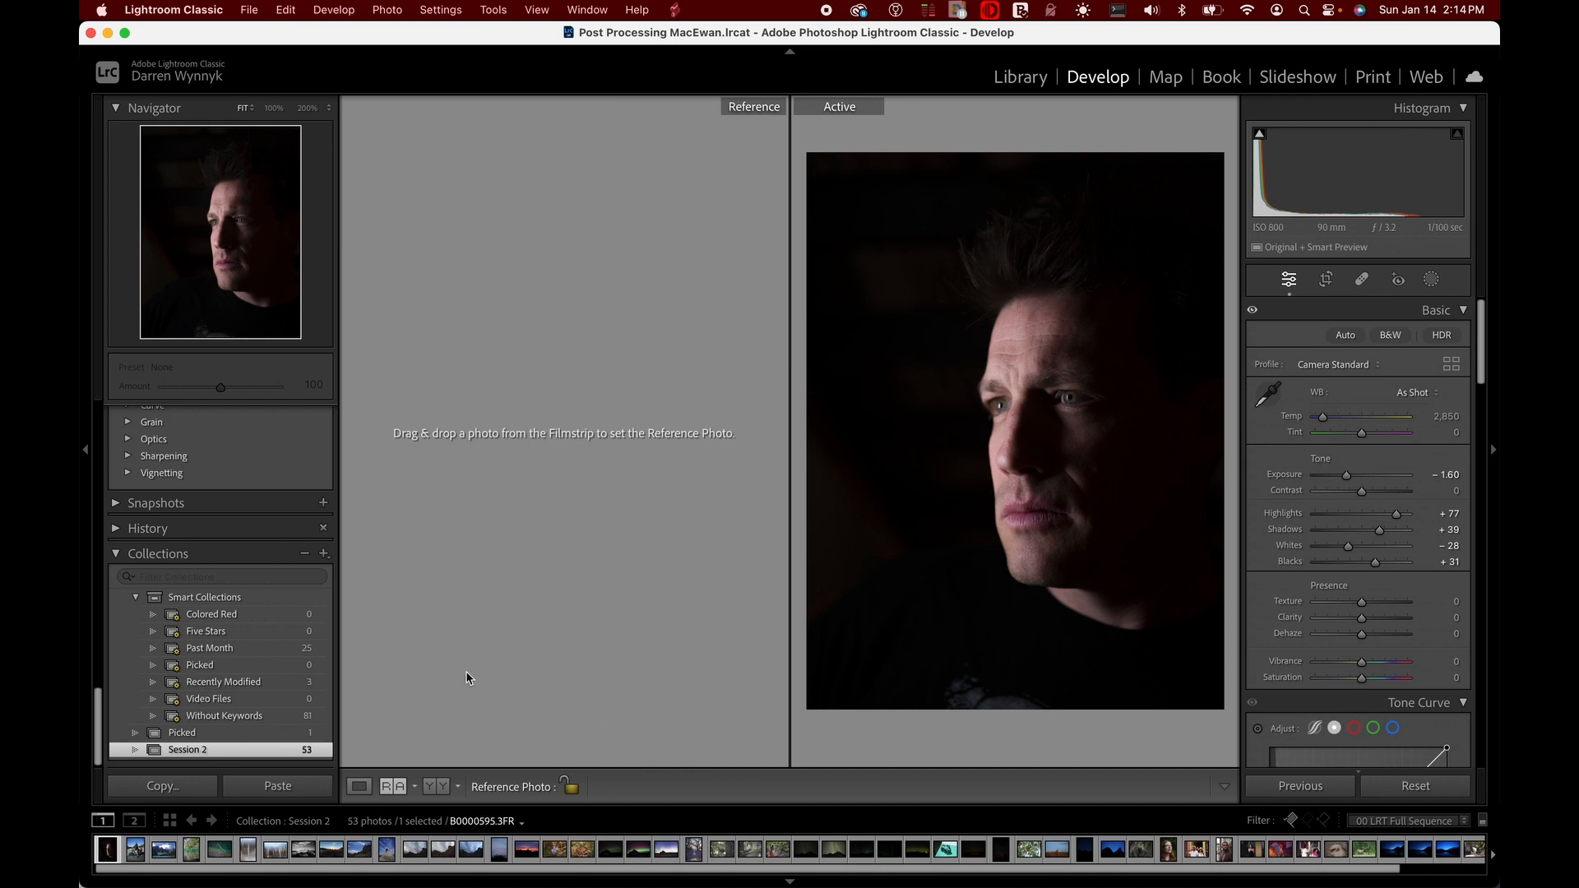
left_click_drag(142, 851, 521, 526)
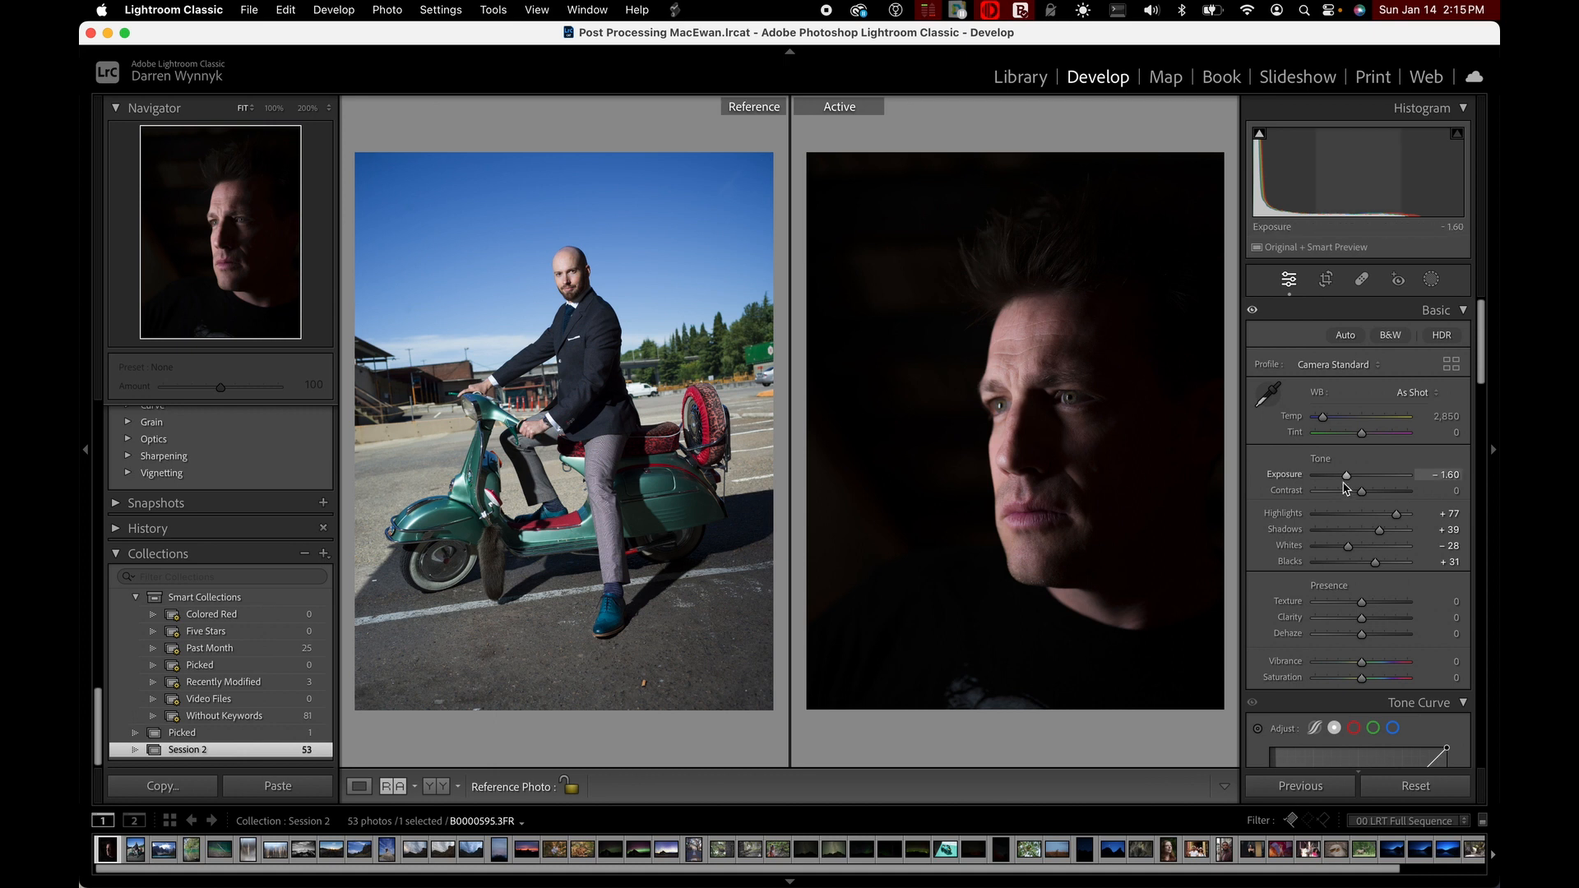
Set the active portrait's exposure to +0.65, temperature to 2,000, vibrance to +82 and saturation to +49
mouse_move(1349, 480)
left_mouse_down()
mouse_move(1382, 481)
mouse_move(1367, 480)
left_mouse_up()
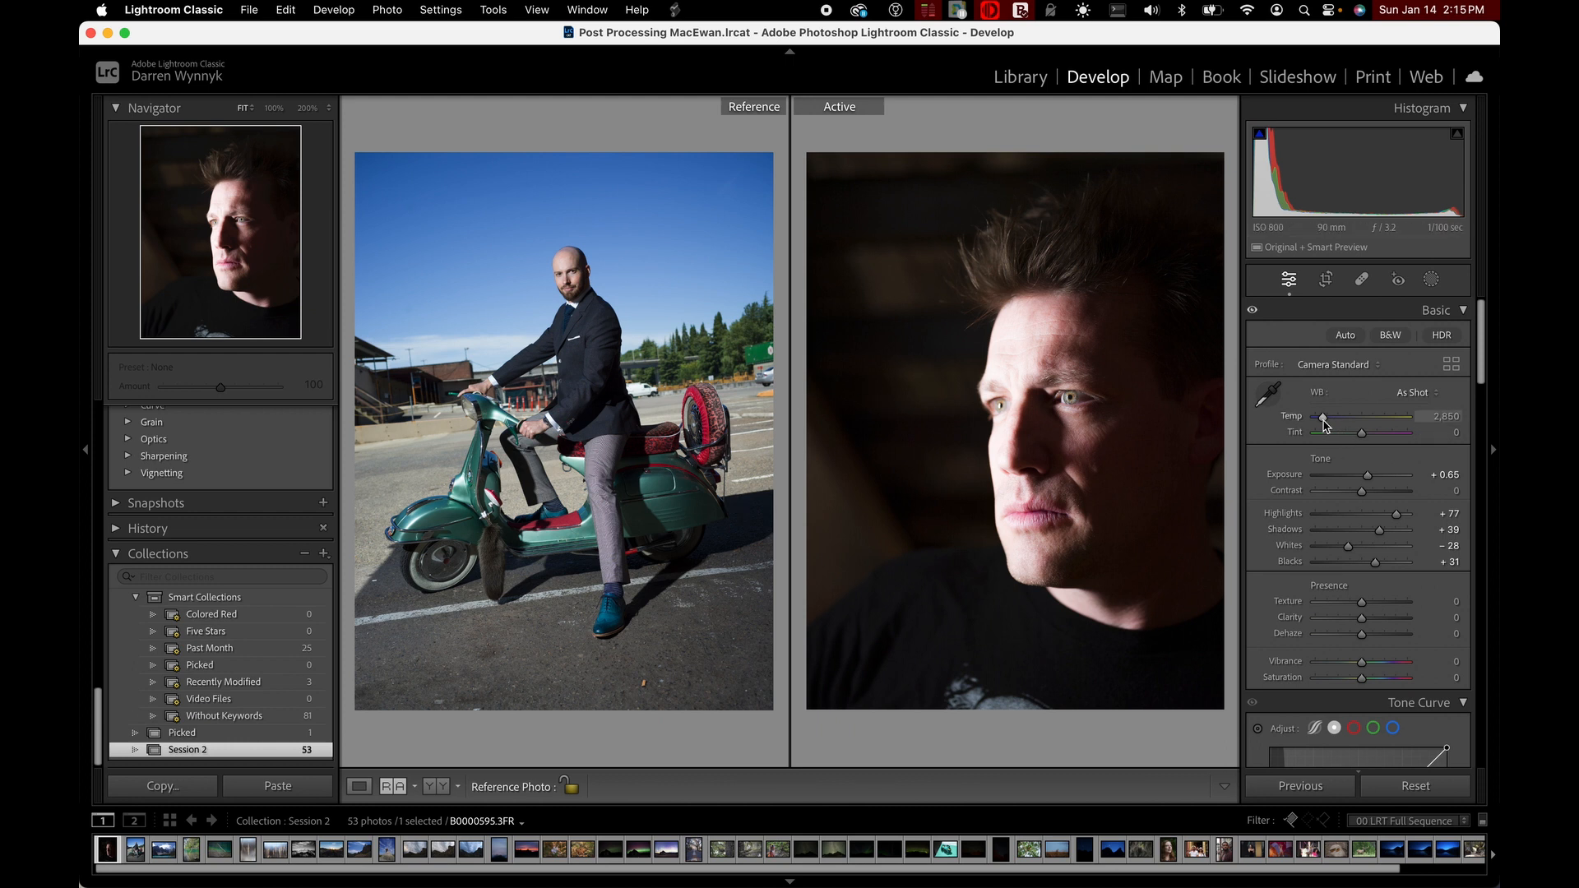
left_click_drag(1323, 421, 1313, 423)
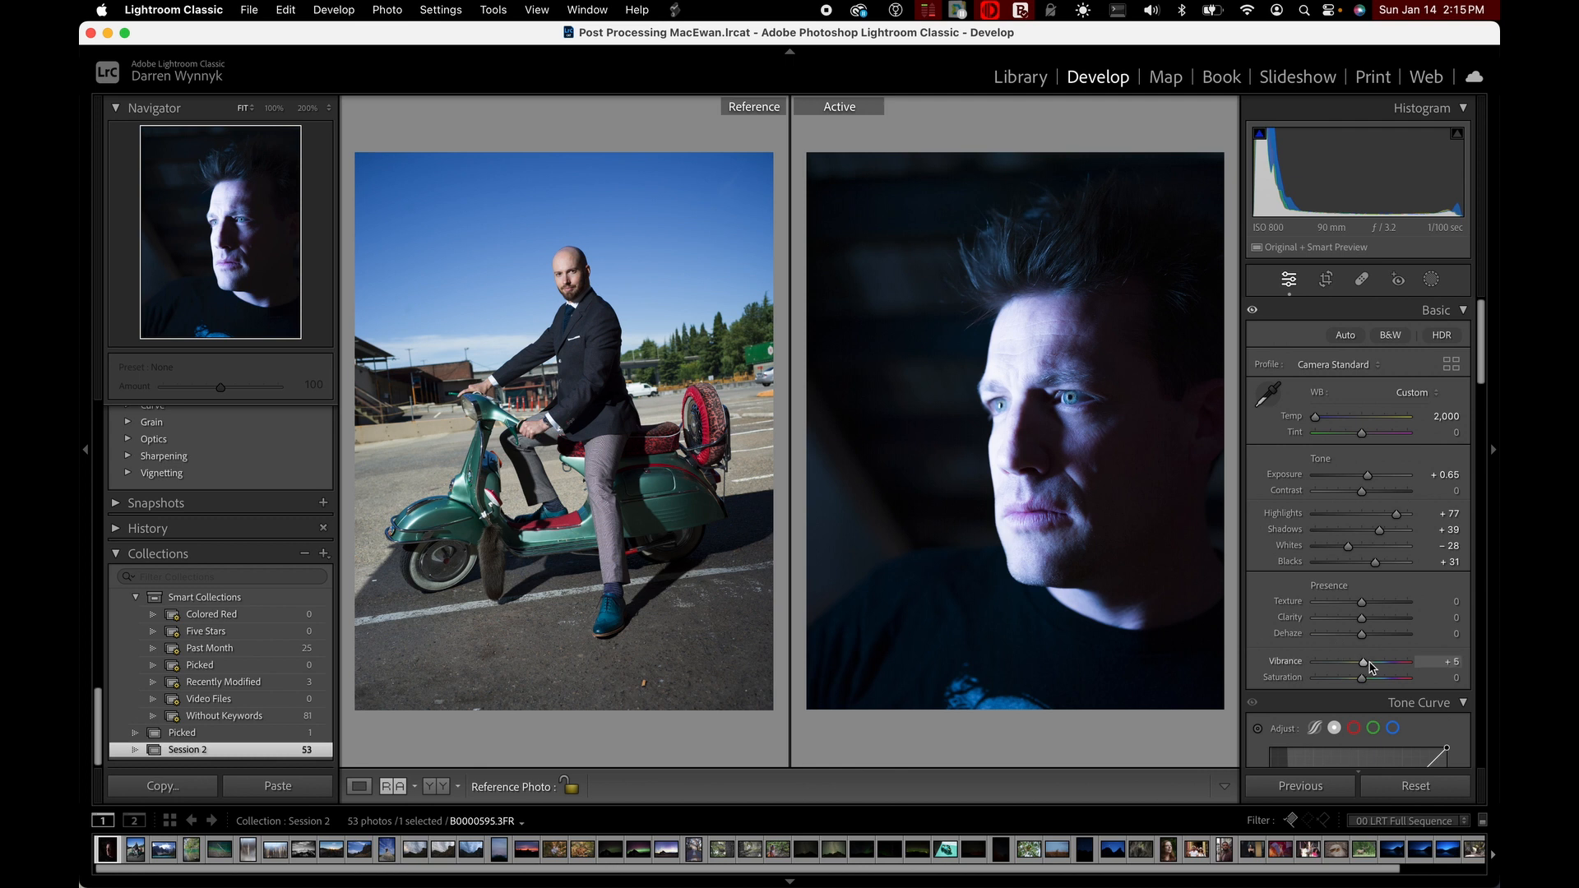
mouse_move(1369, 664)
left_mouse_down()
mouse_move(1399, 661)
mouse_move(1385, 680)
left_mouse_up()
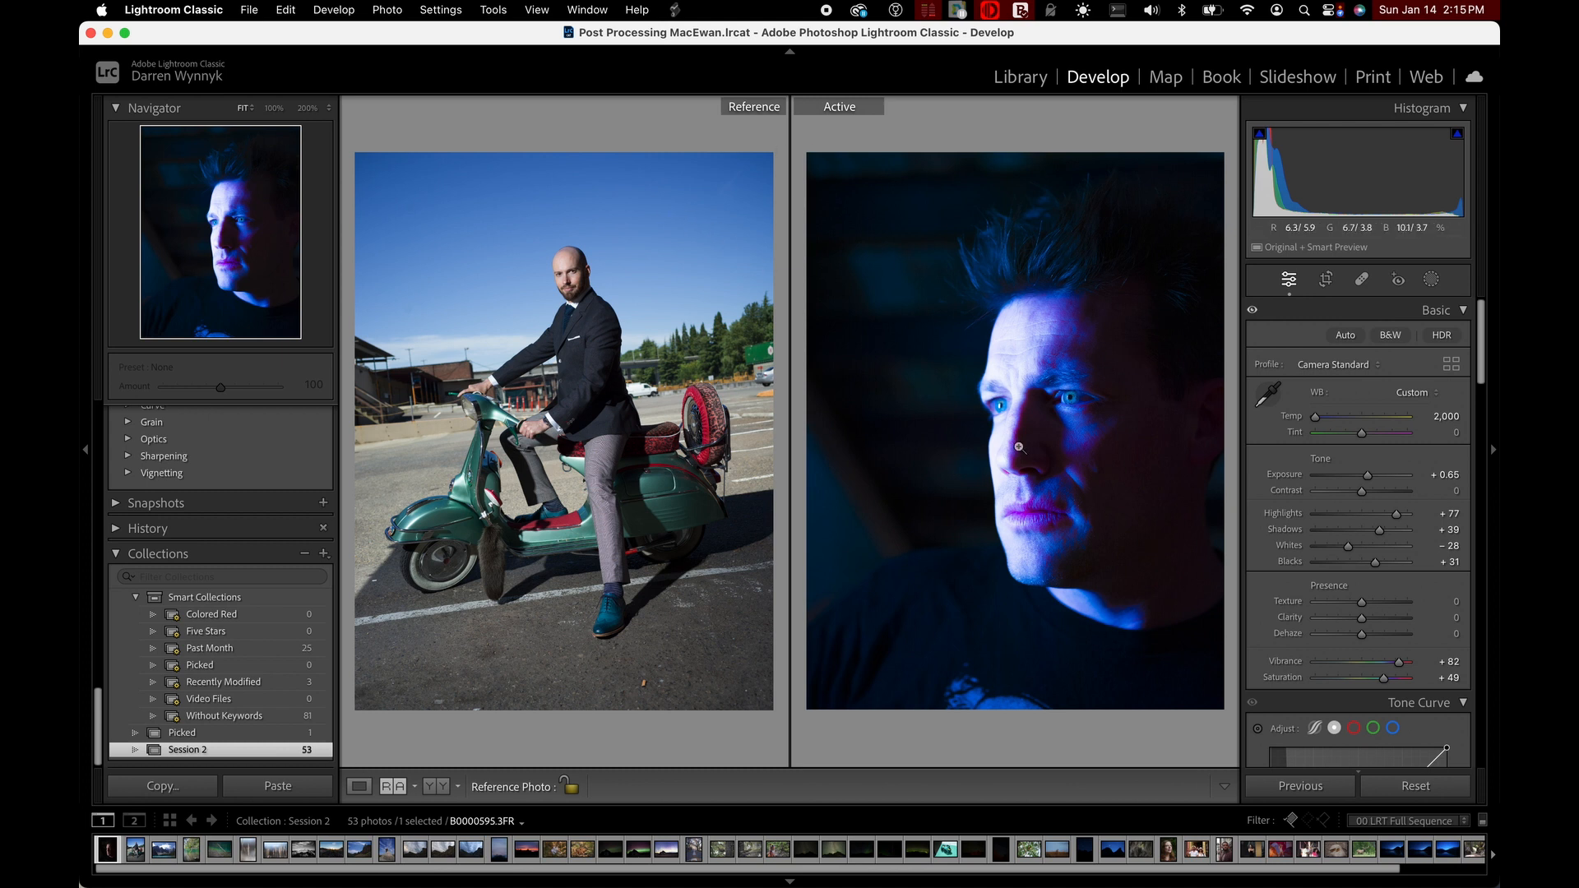
Reset all of the active portrait's develop settings and view the layout options for Reference view, keeping the left/right arrangement
left_click(1397, 786)
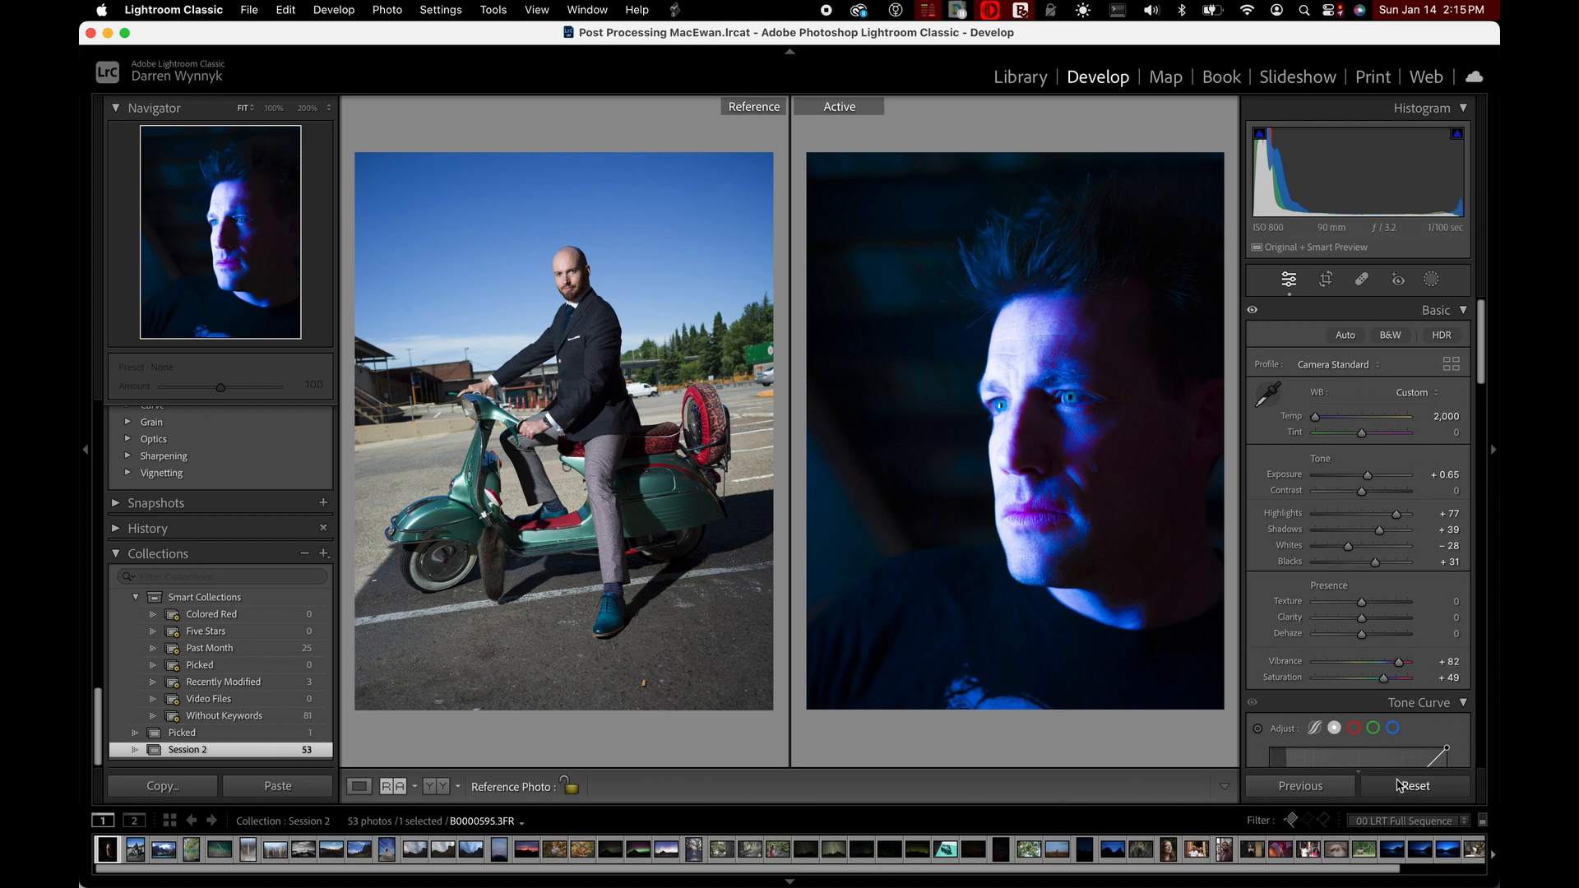
left_click(416, 787)
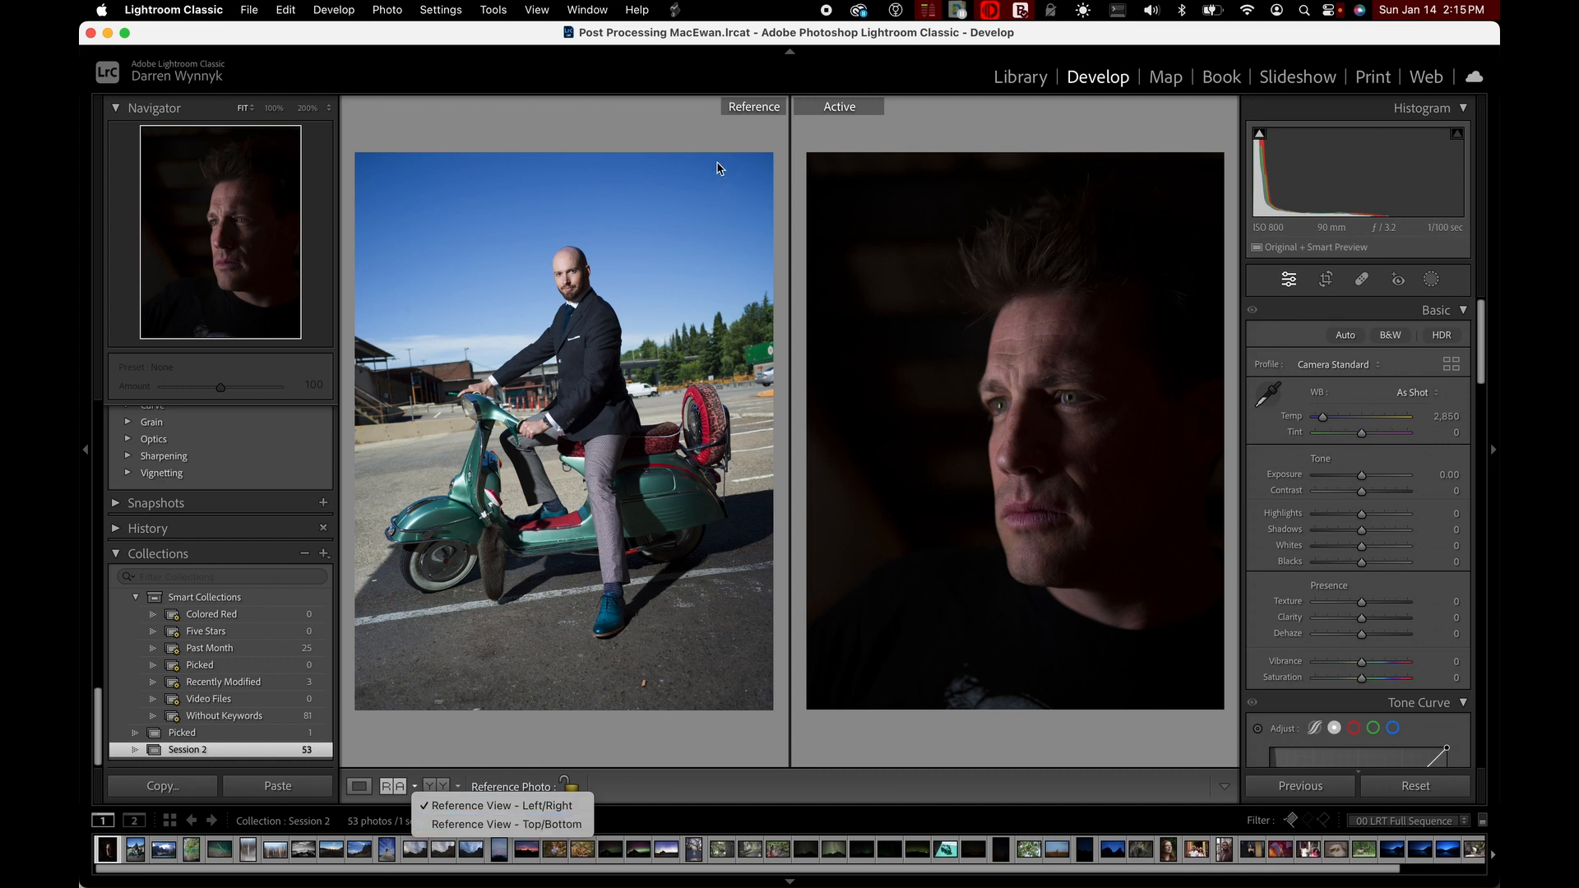
left_click(633, 773)
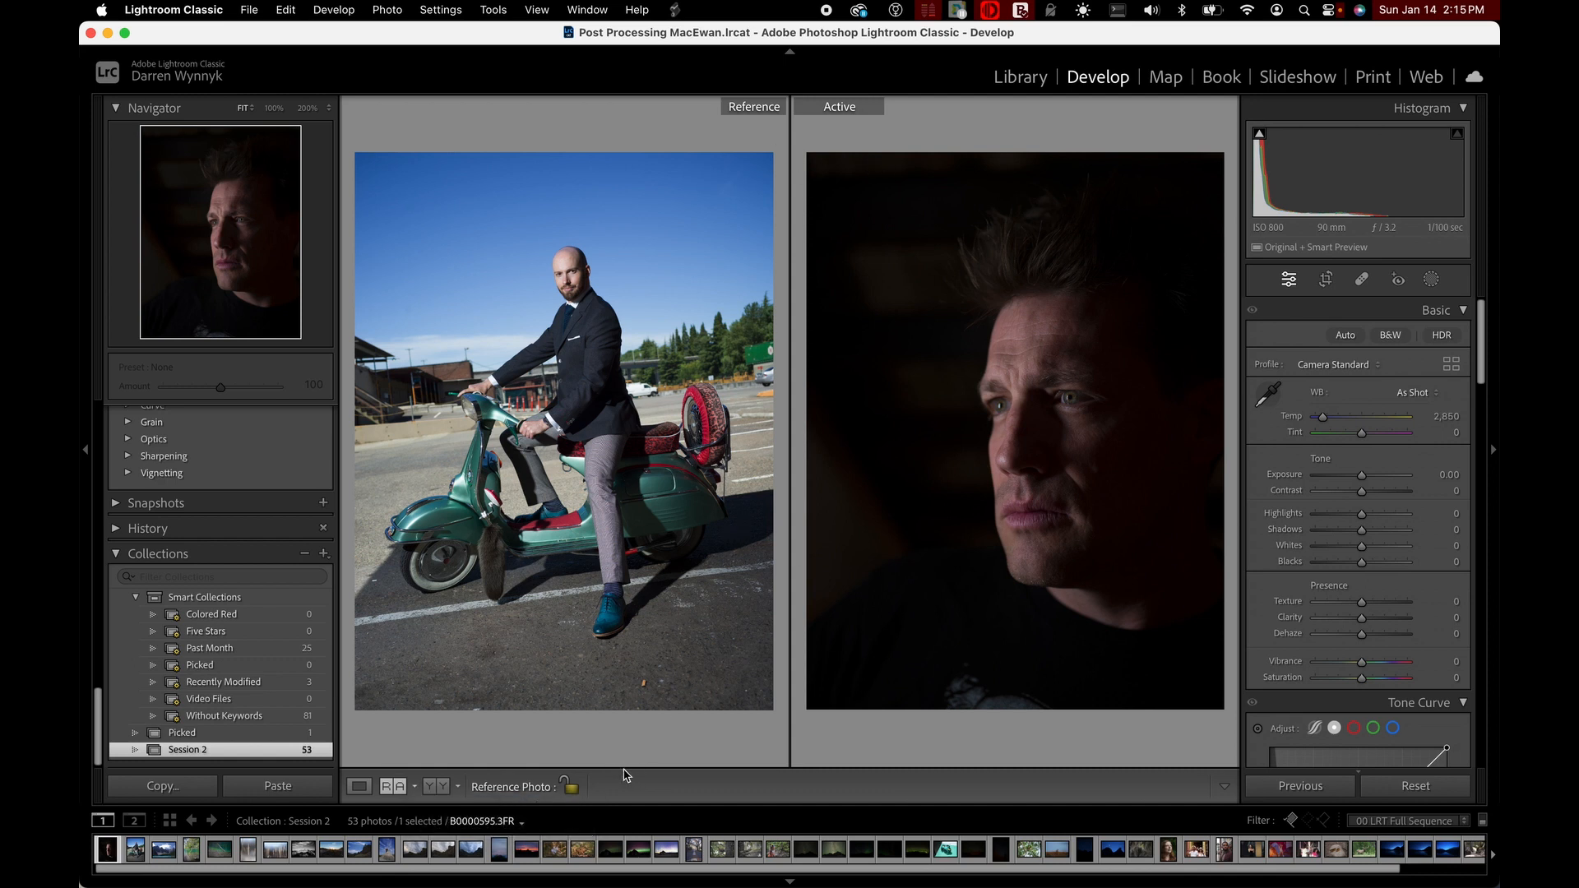
In Before/After view, set the portrait's exposure to +2.70 and copy the Before settings to the After photo
left_click(440, 787)
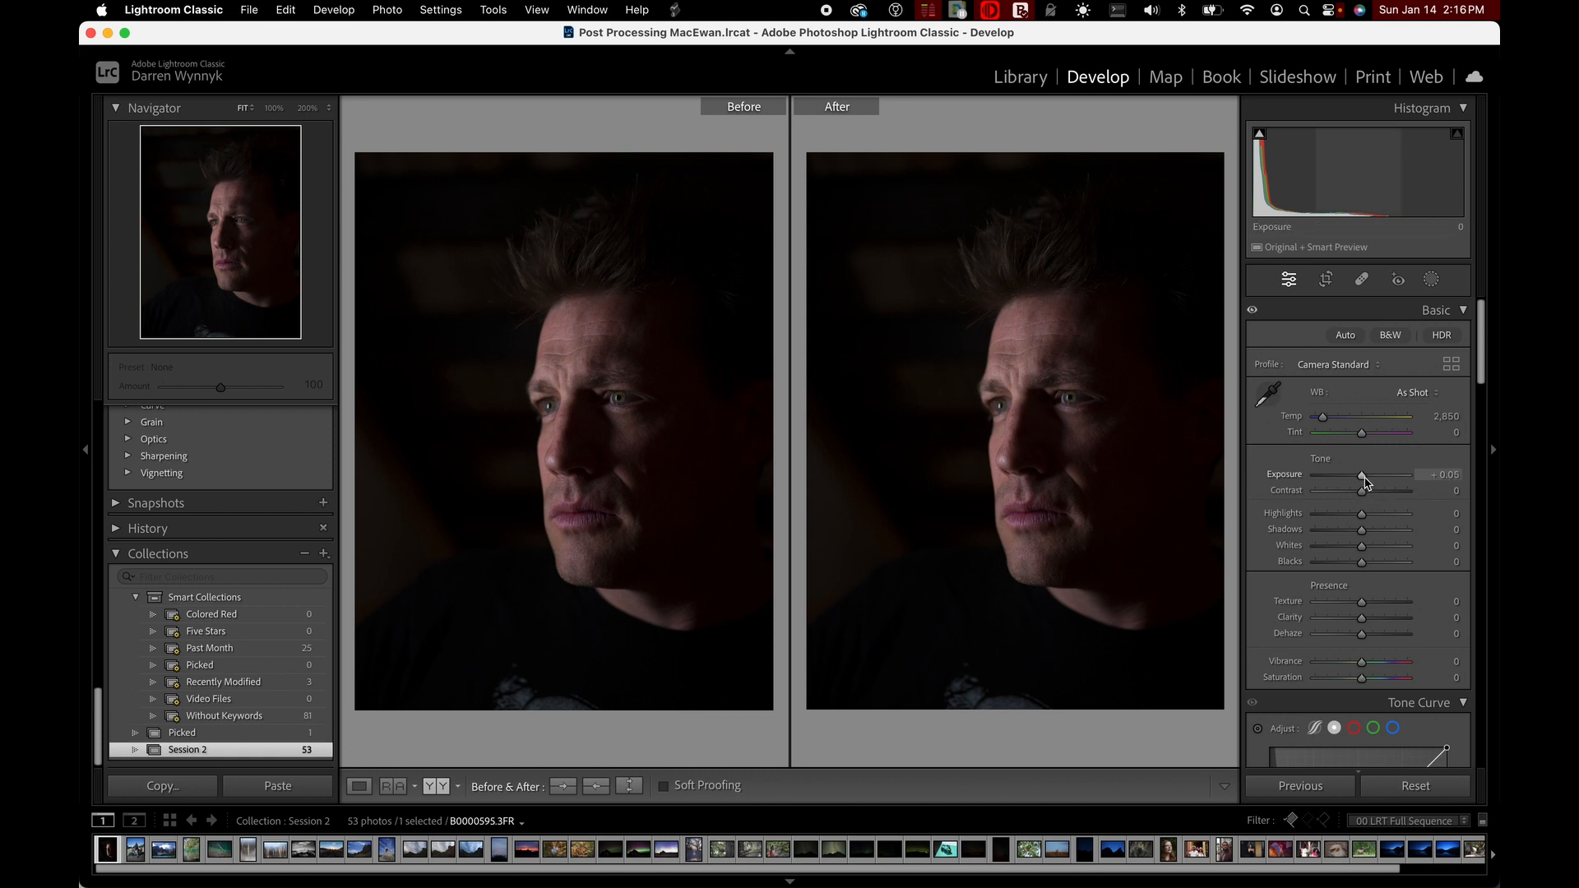
left_click_drag(1363, 476, 1387, 480)
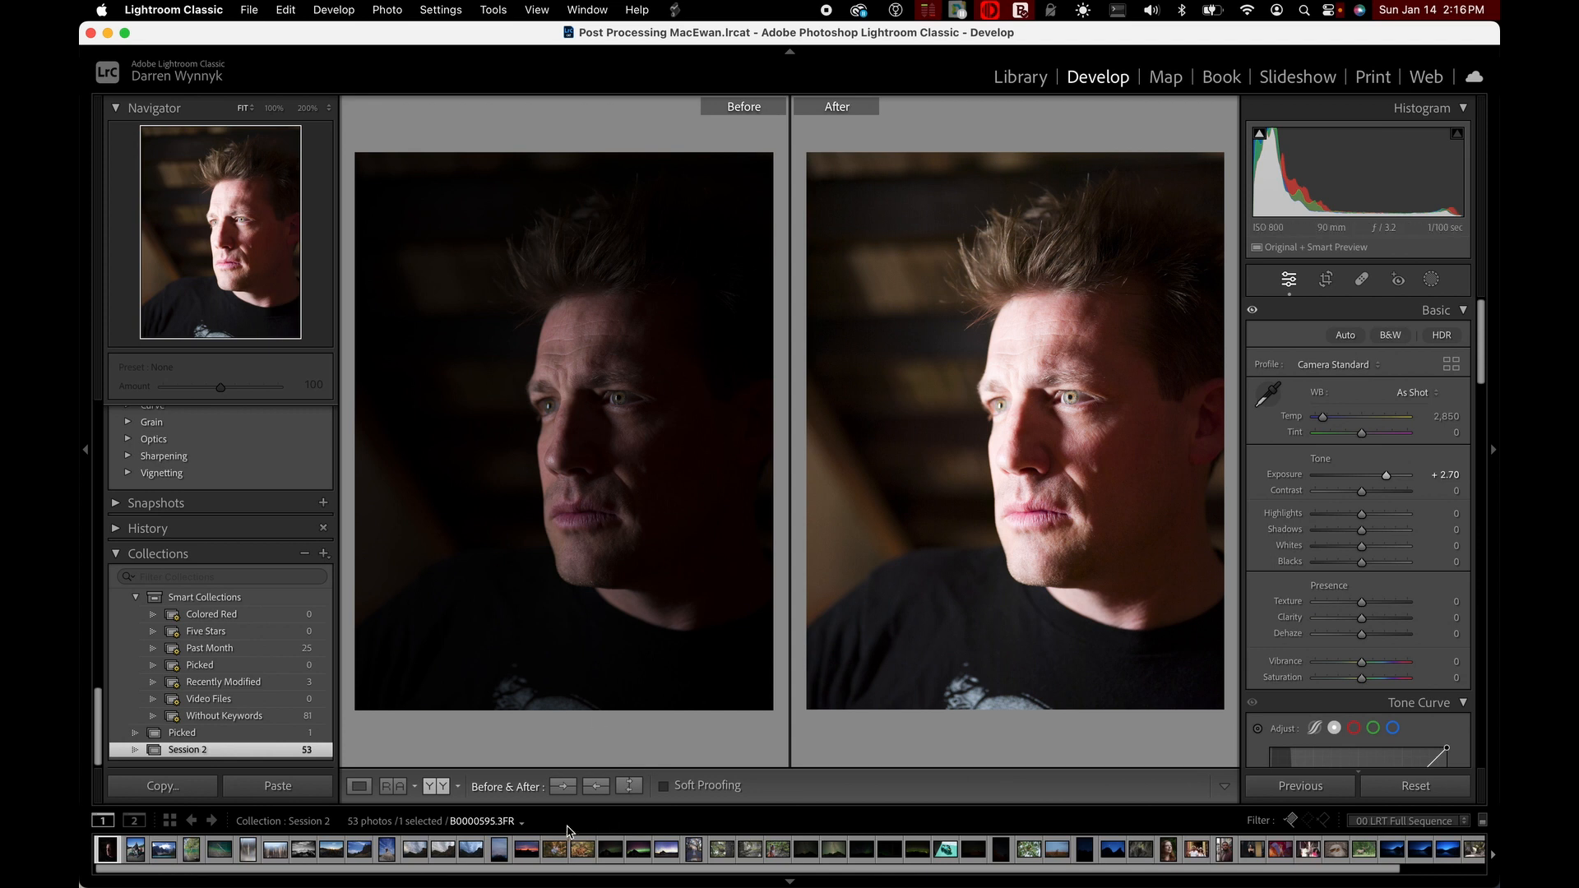
left_click(561, 788)
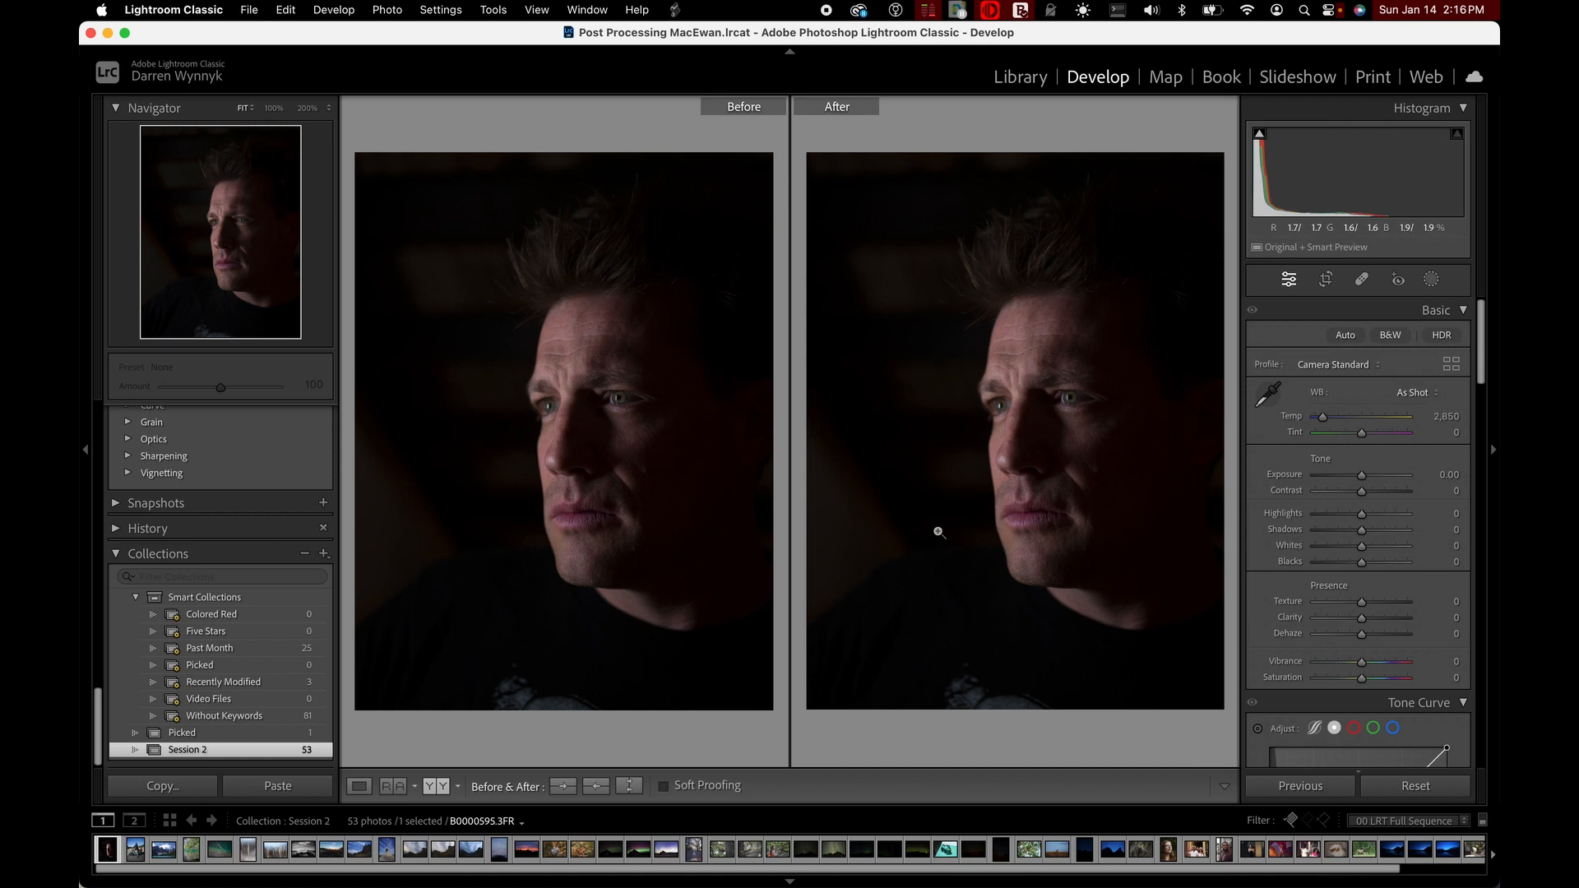
Set the portrait's exposure to +2.95 and copy the After settings to the Before photo
left_click_drag(1360, 475, 1391, 477)
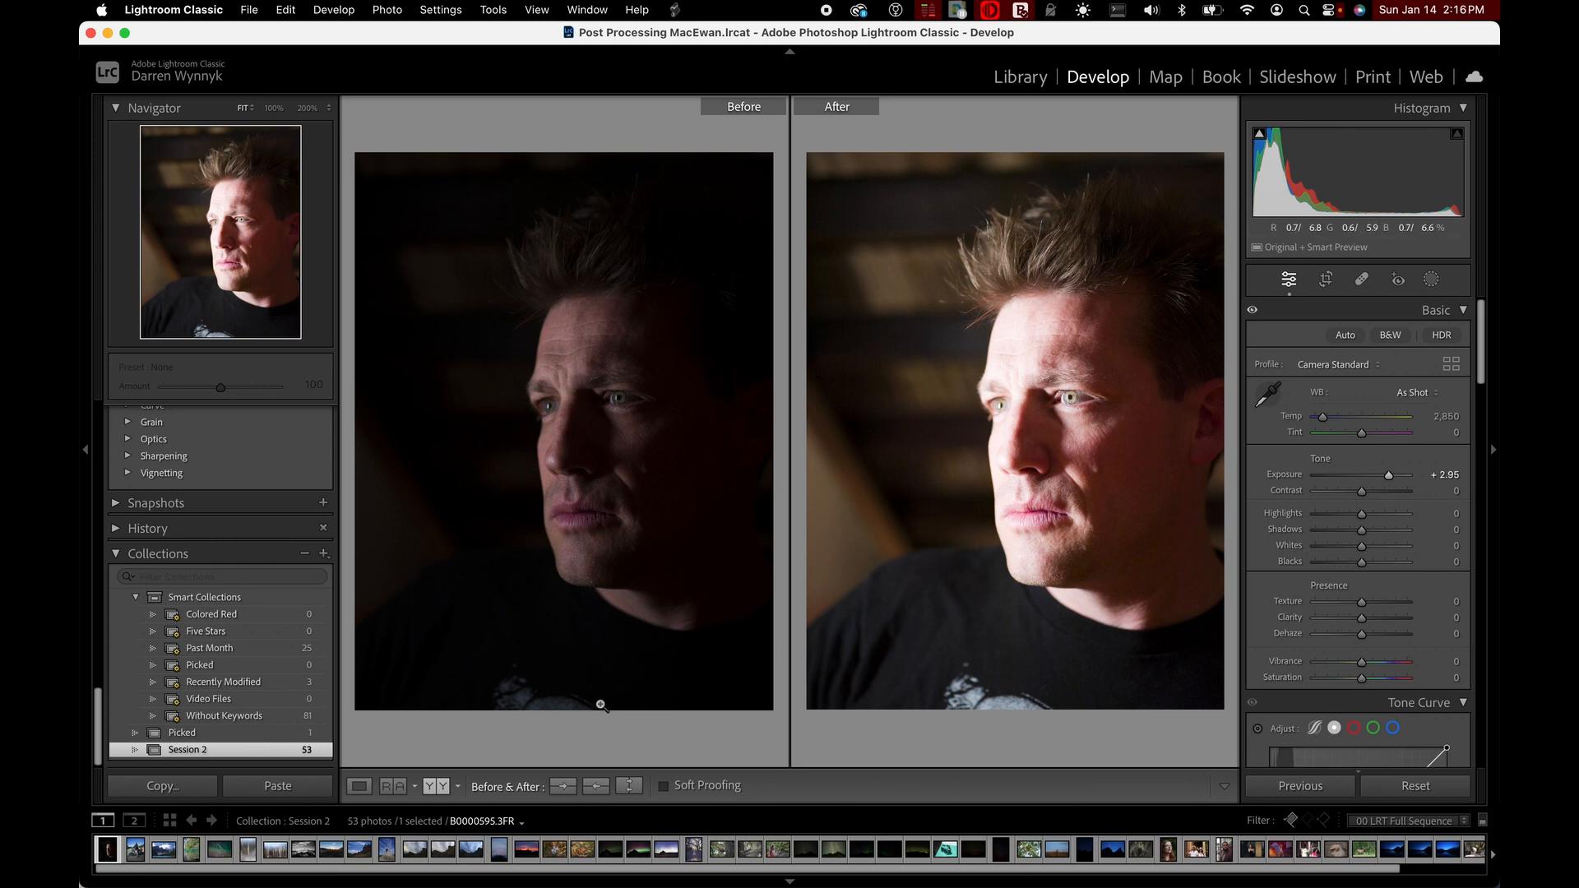
left_click(595, 787)
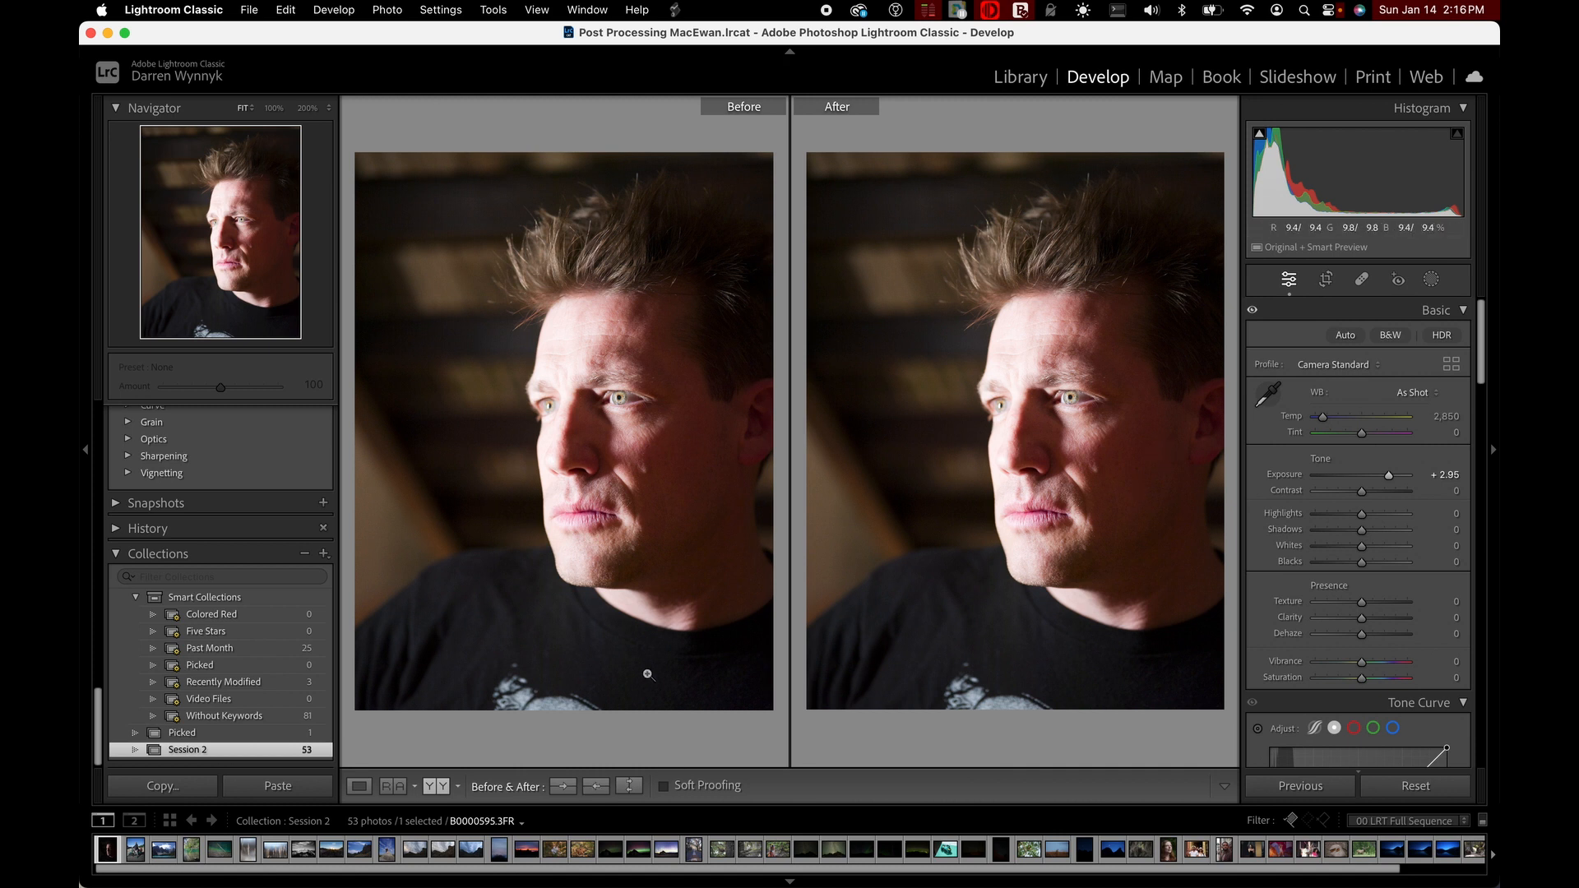
Set the portrait's exposure to +1.05 and contrast to +86, and swap the Before and After settings there and back
left_click(1371, 481)
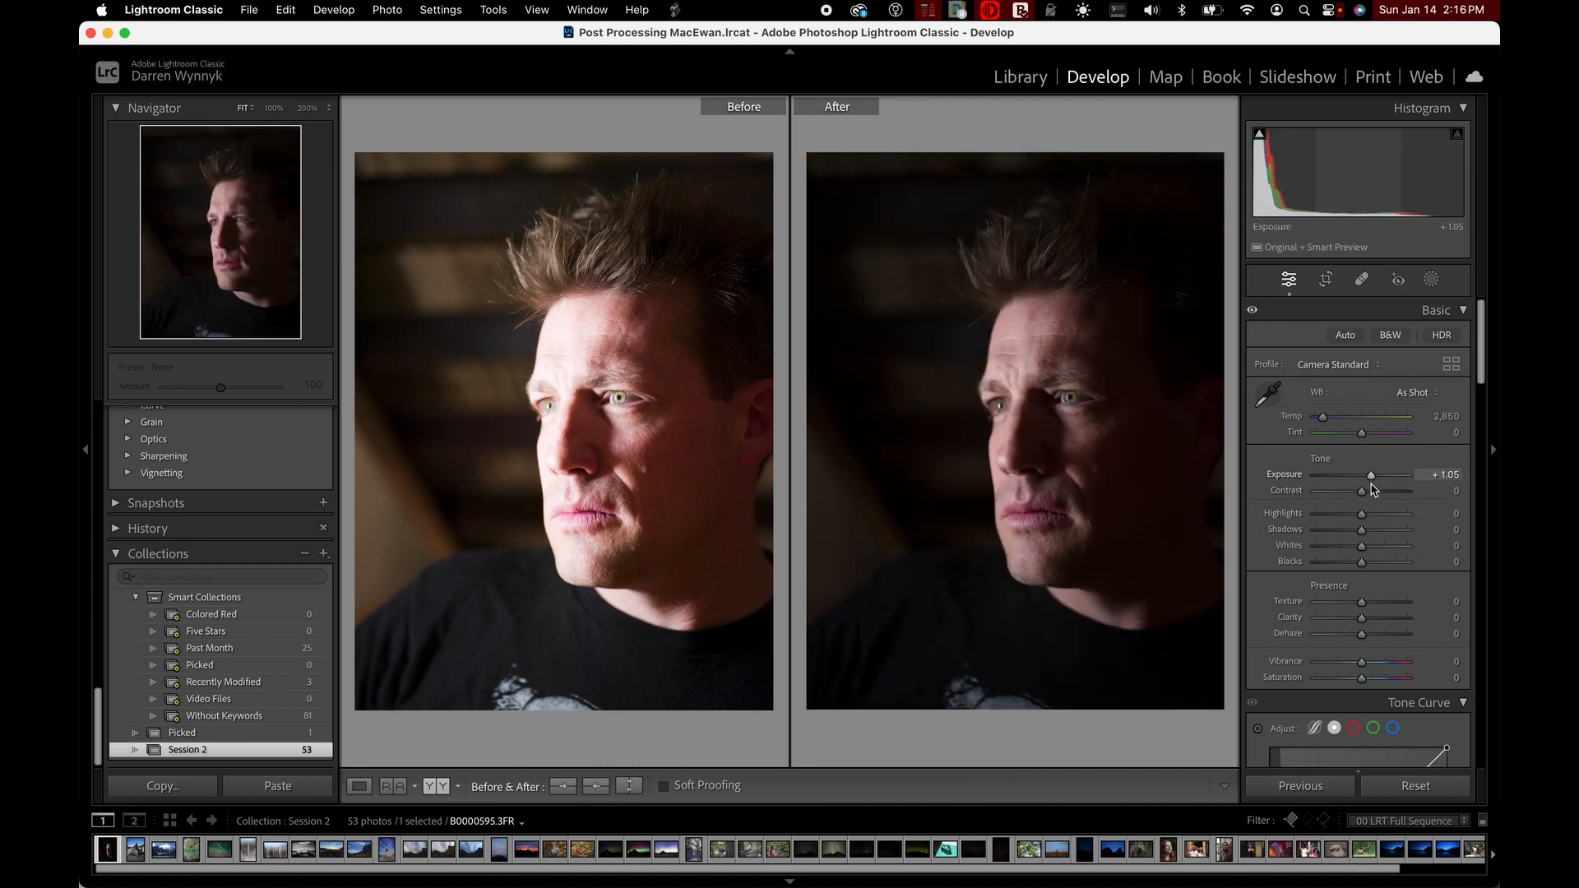
left_click_drag(1370, 489, 1400, 492)
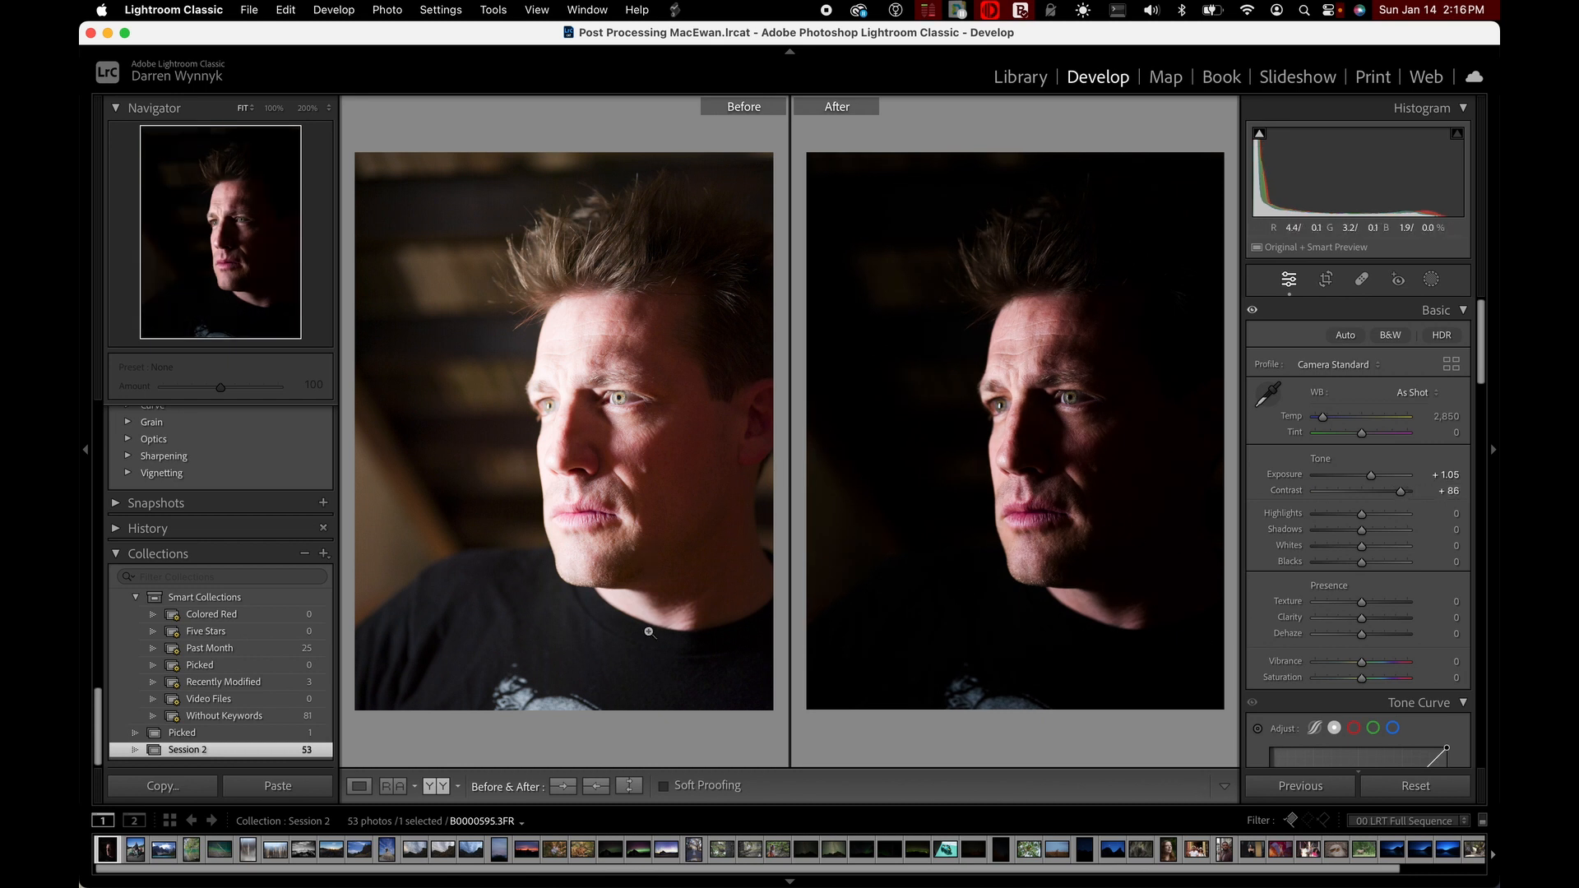
left_click(628, 787)
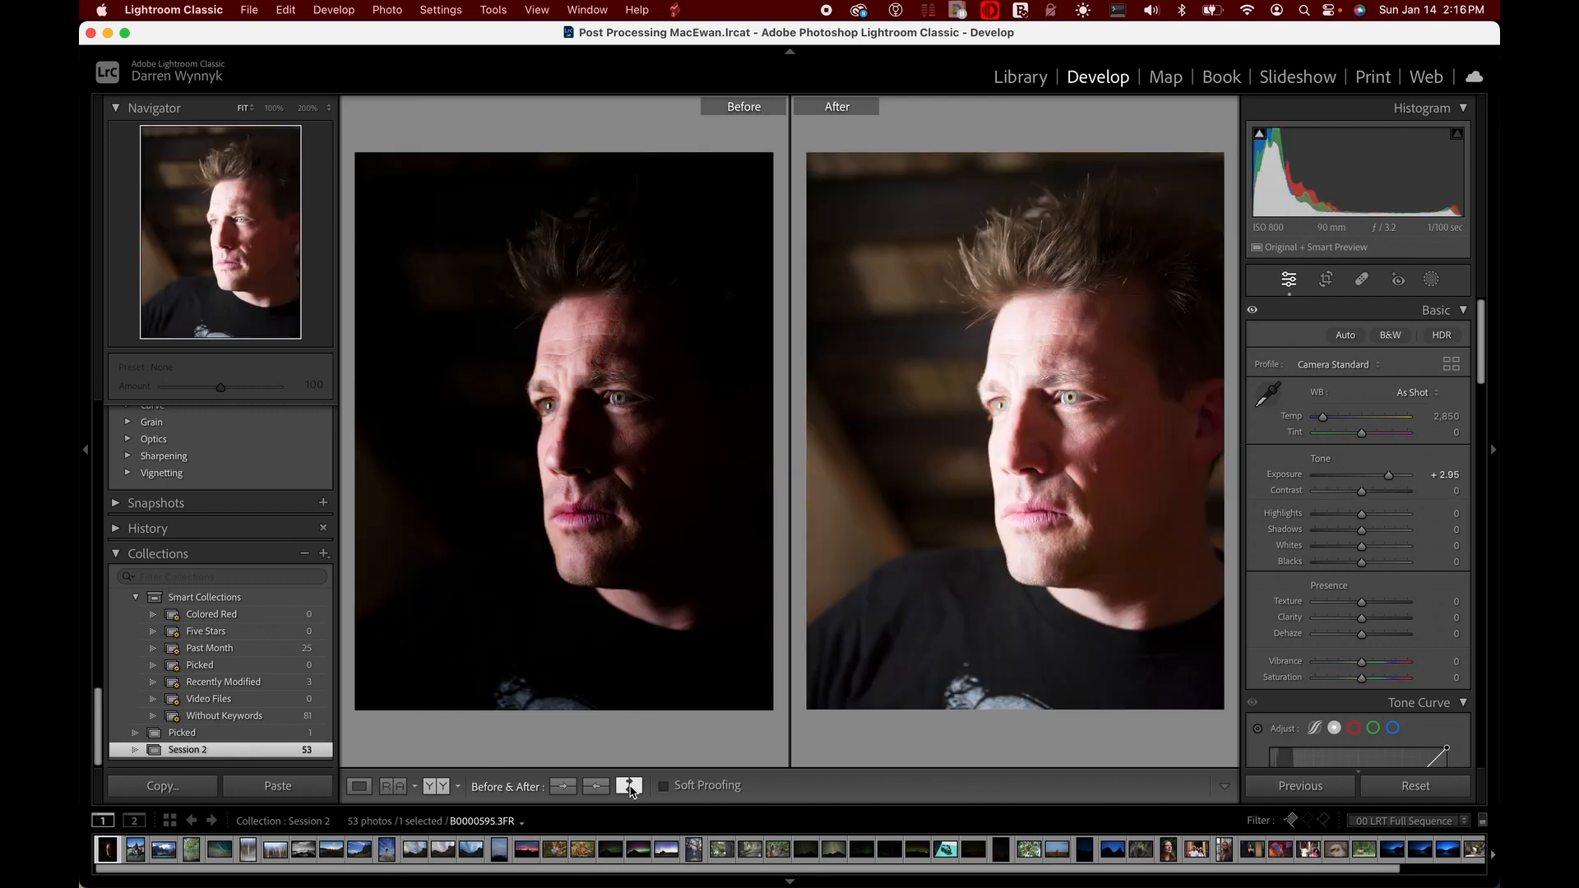
left_click(628, 787)
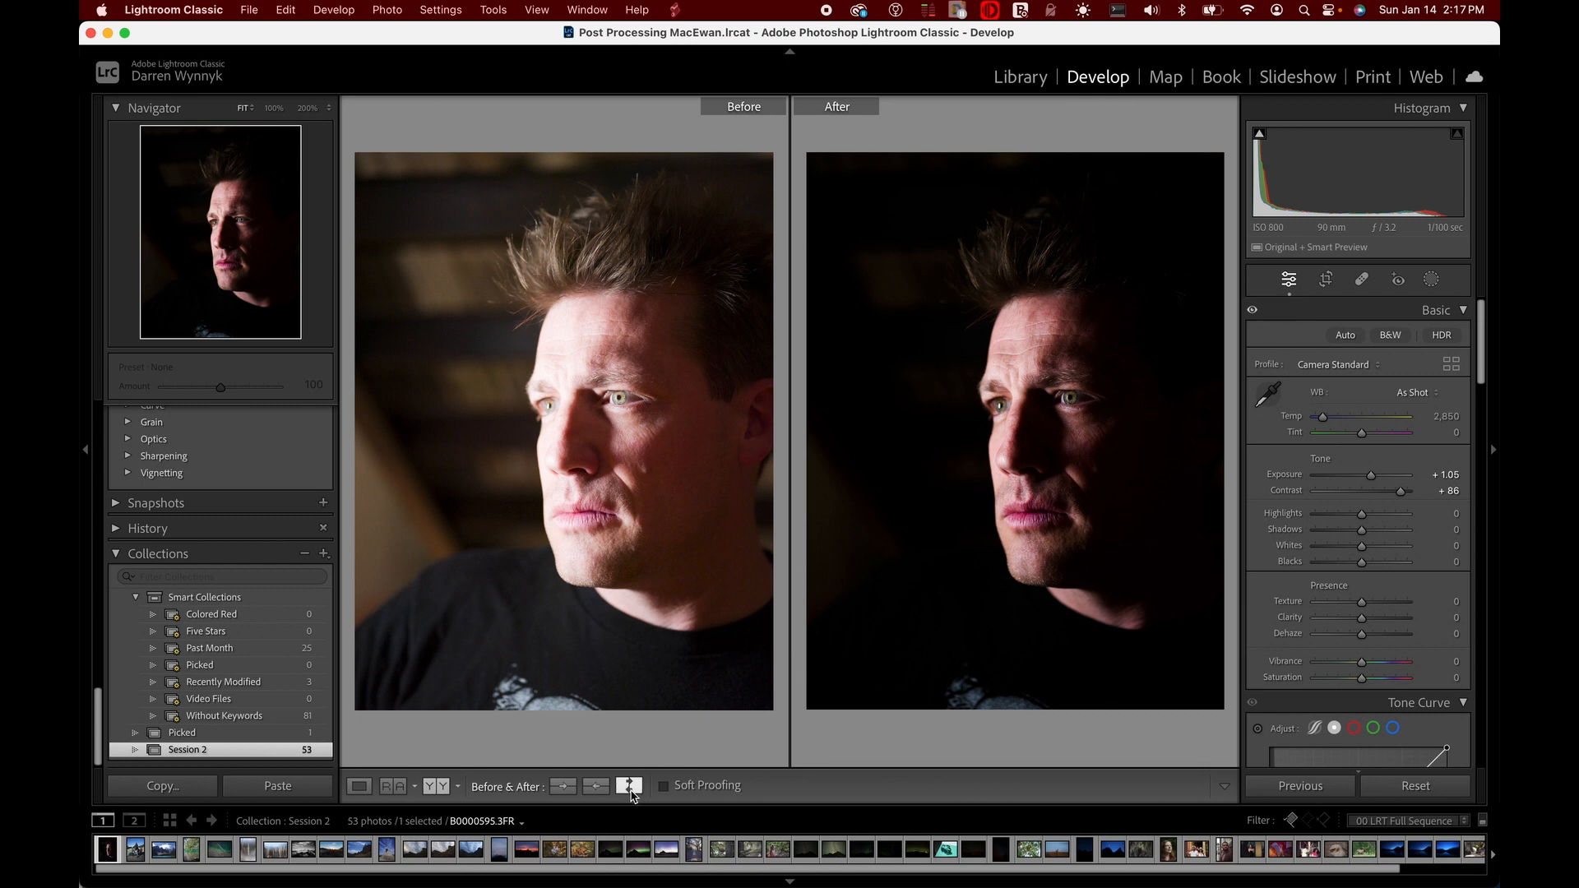
View the portrait with soft proofing turned on and return to the normal Before/After comparison, twice
left_click(663, 786)
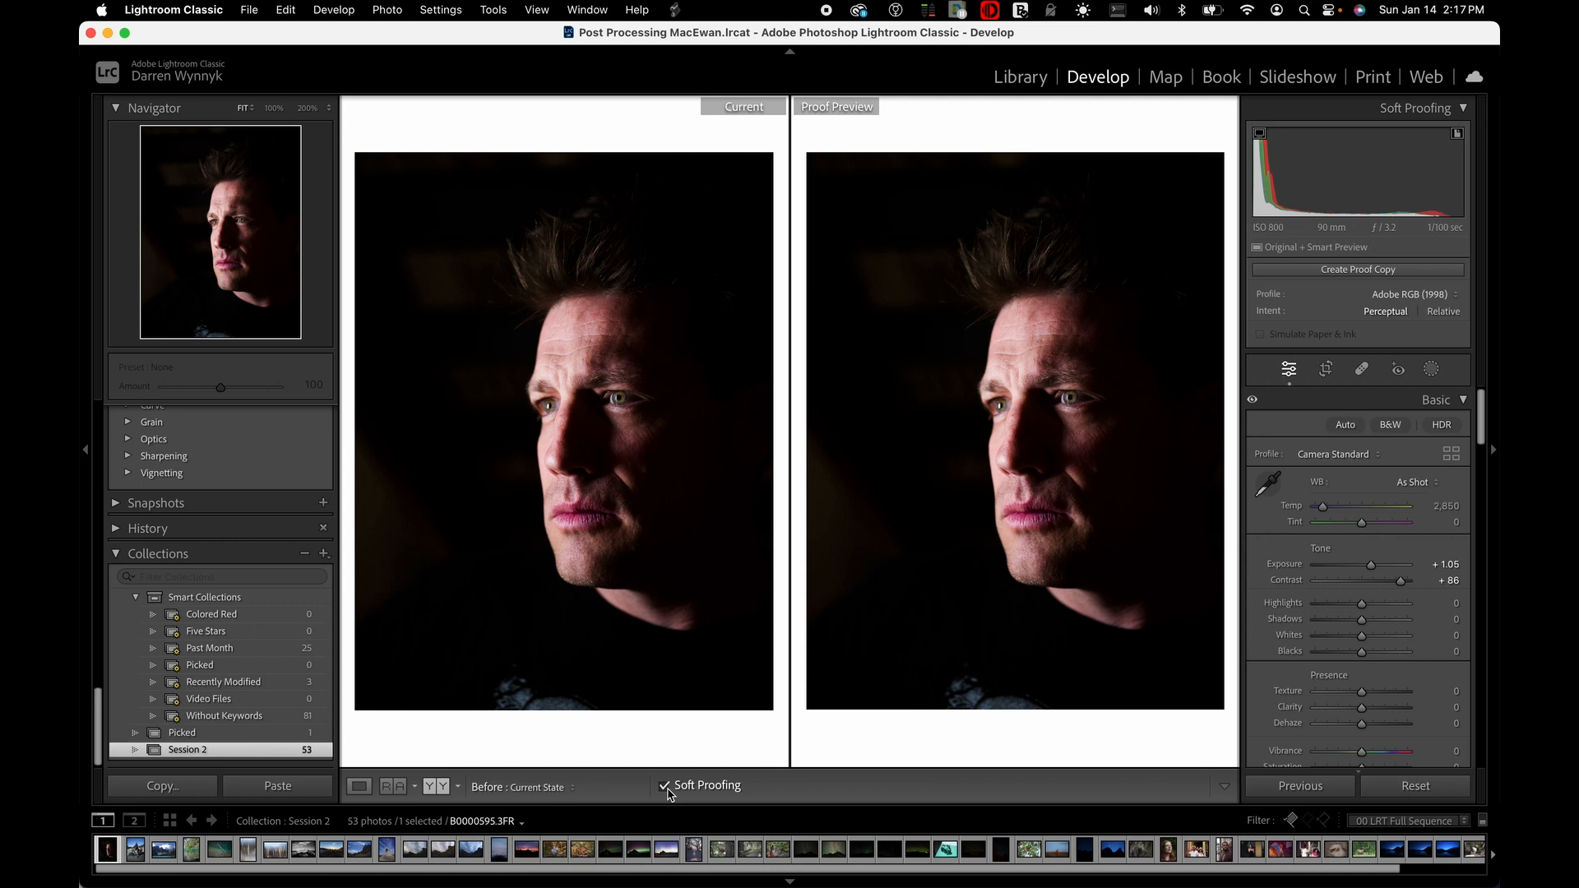
left_click(665, 786)
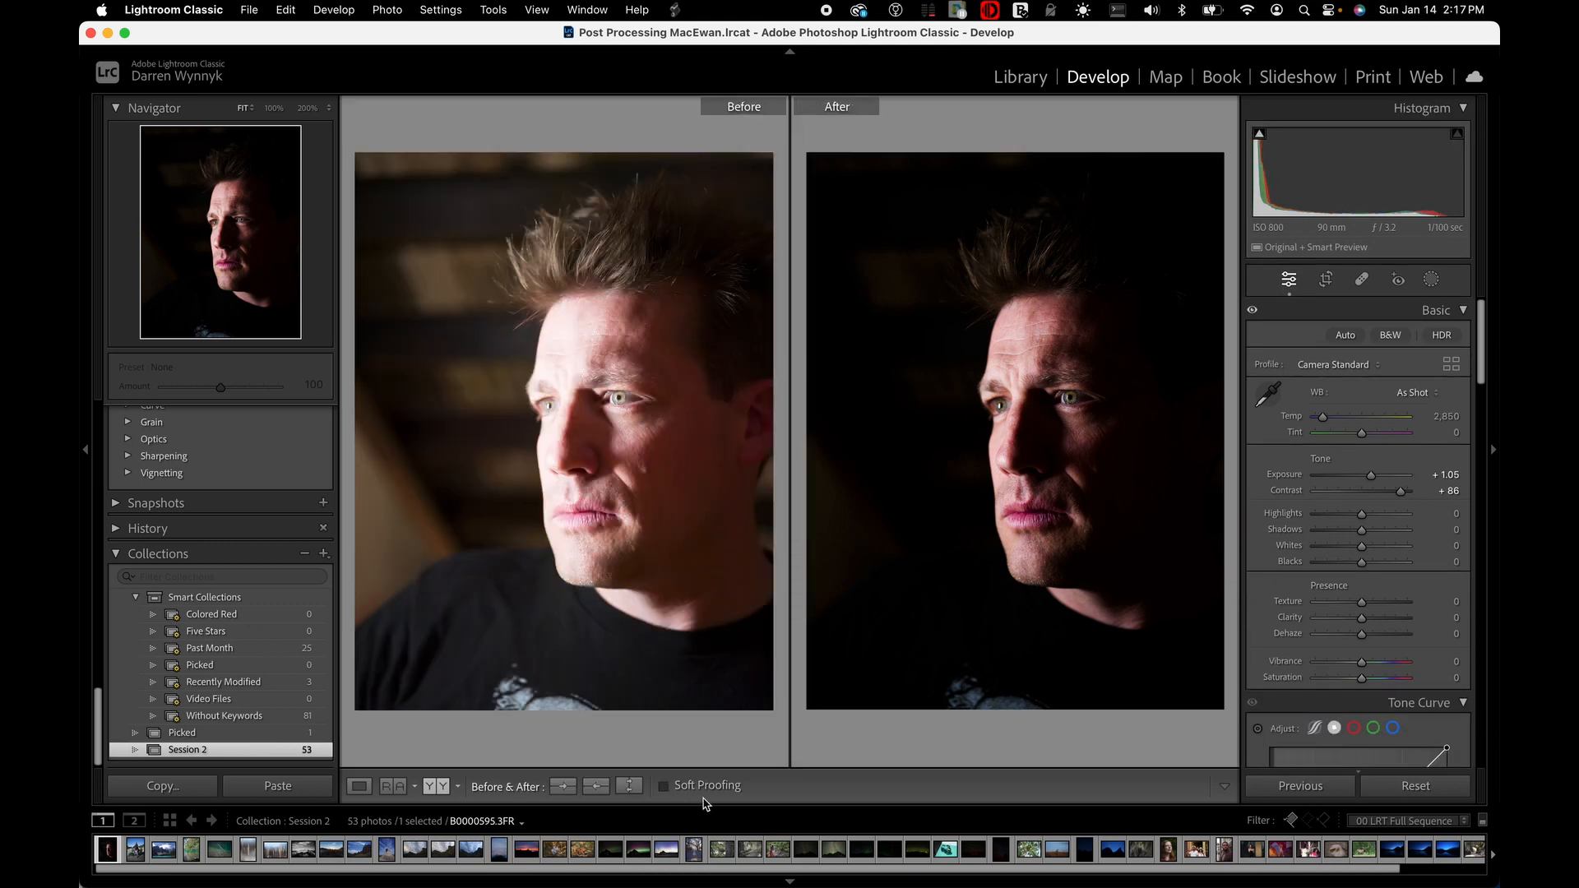
left_click(683, 787)
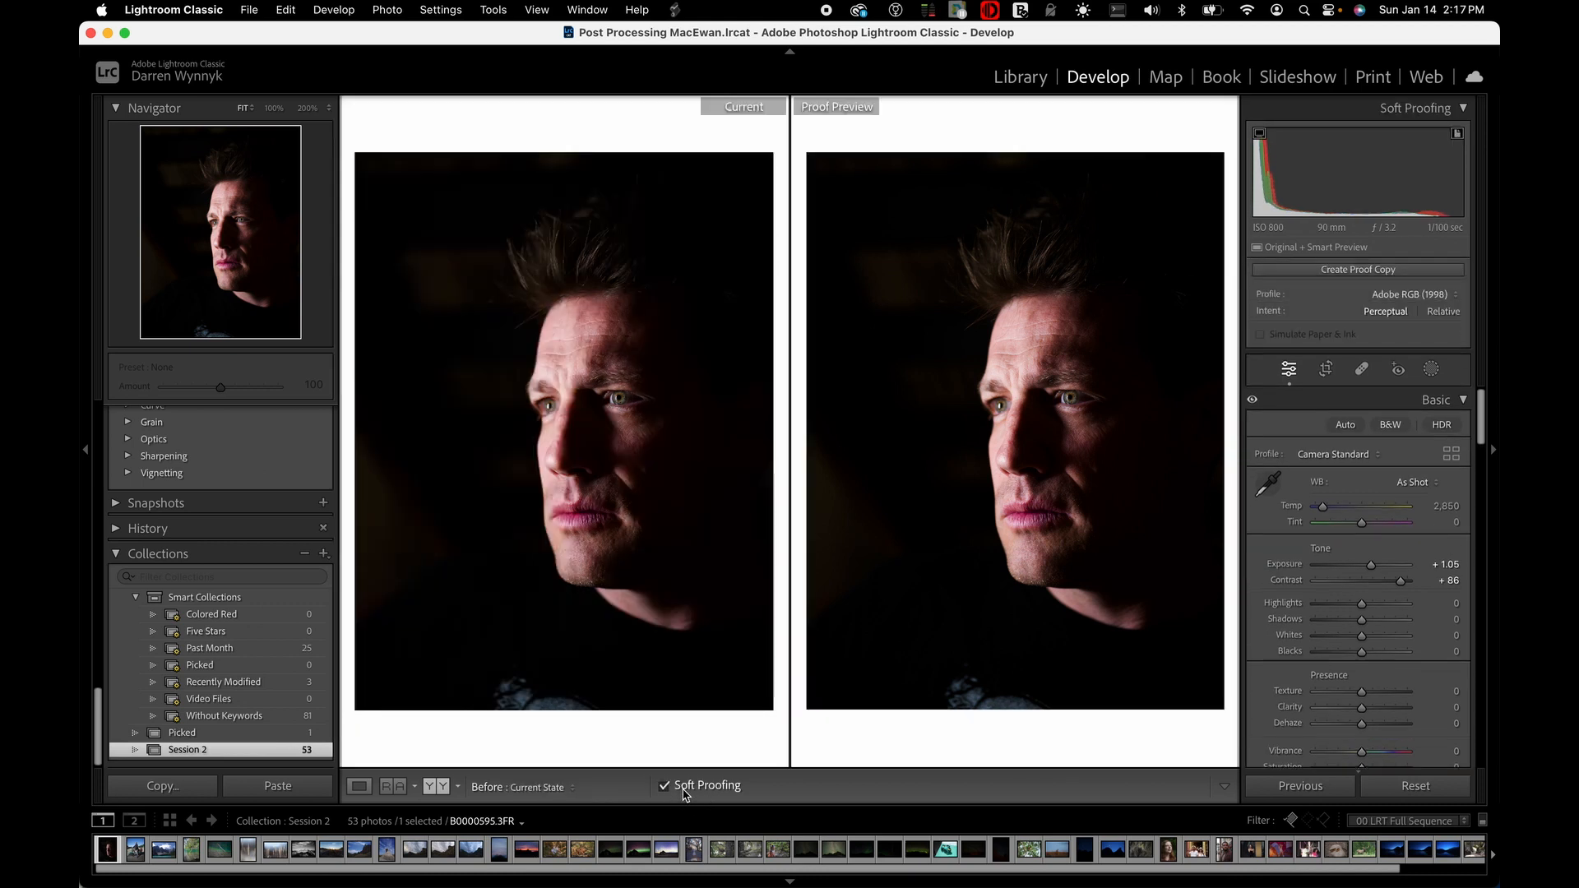
left_click(684, 789)
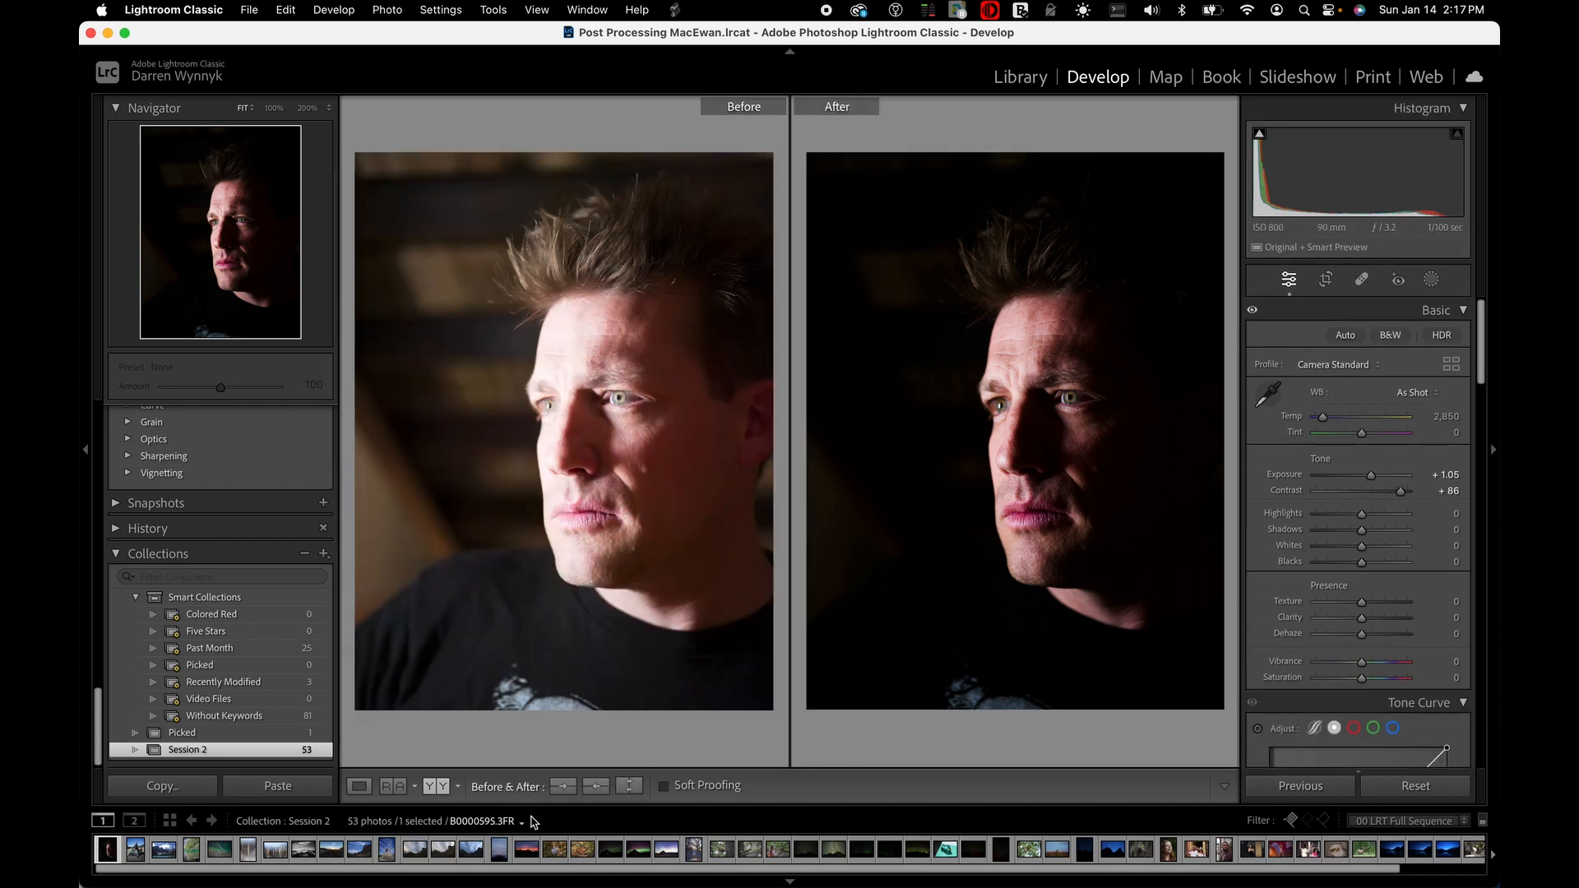
View the items available for the toolbar, add the Flagging controls, and remove them again
left_click(1224, 786)
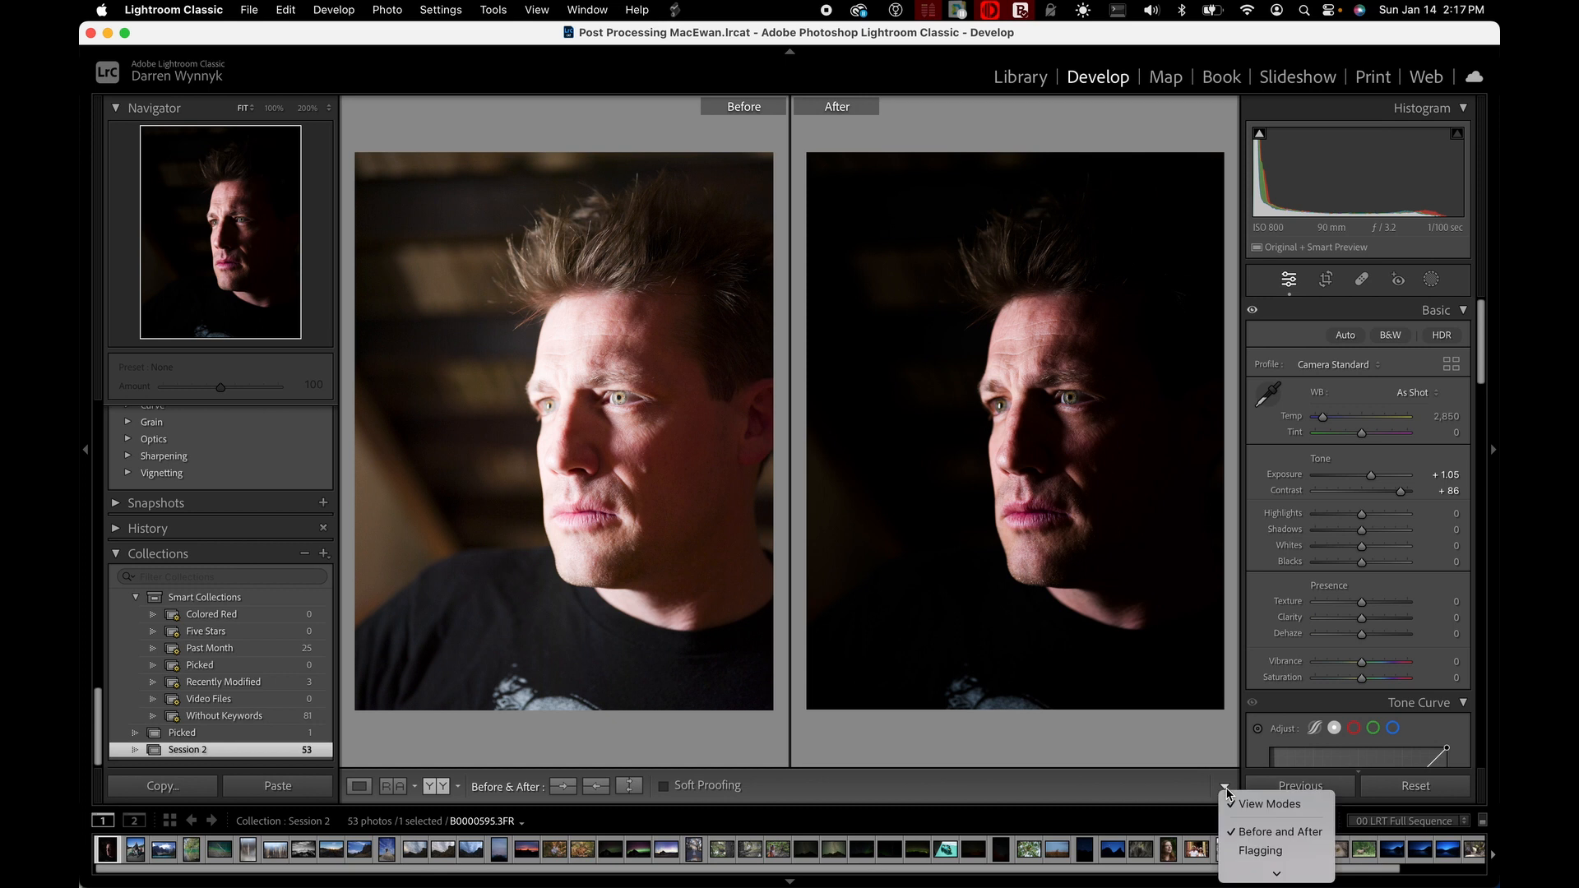
left_click(1226, 790)
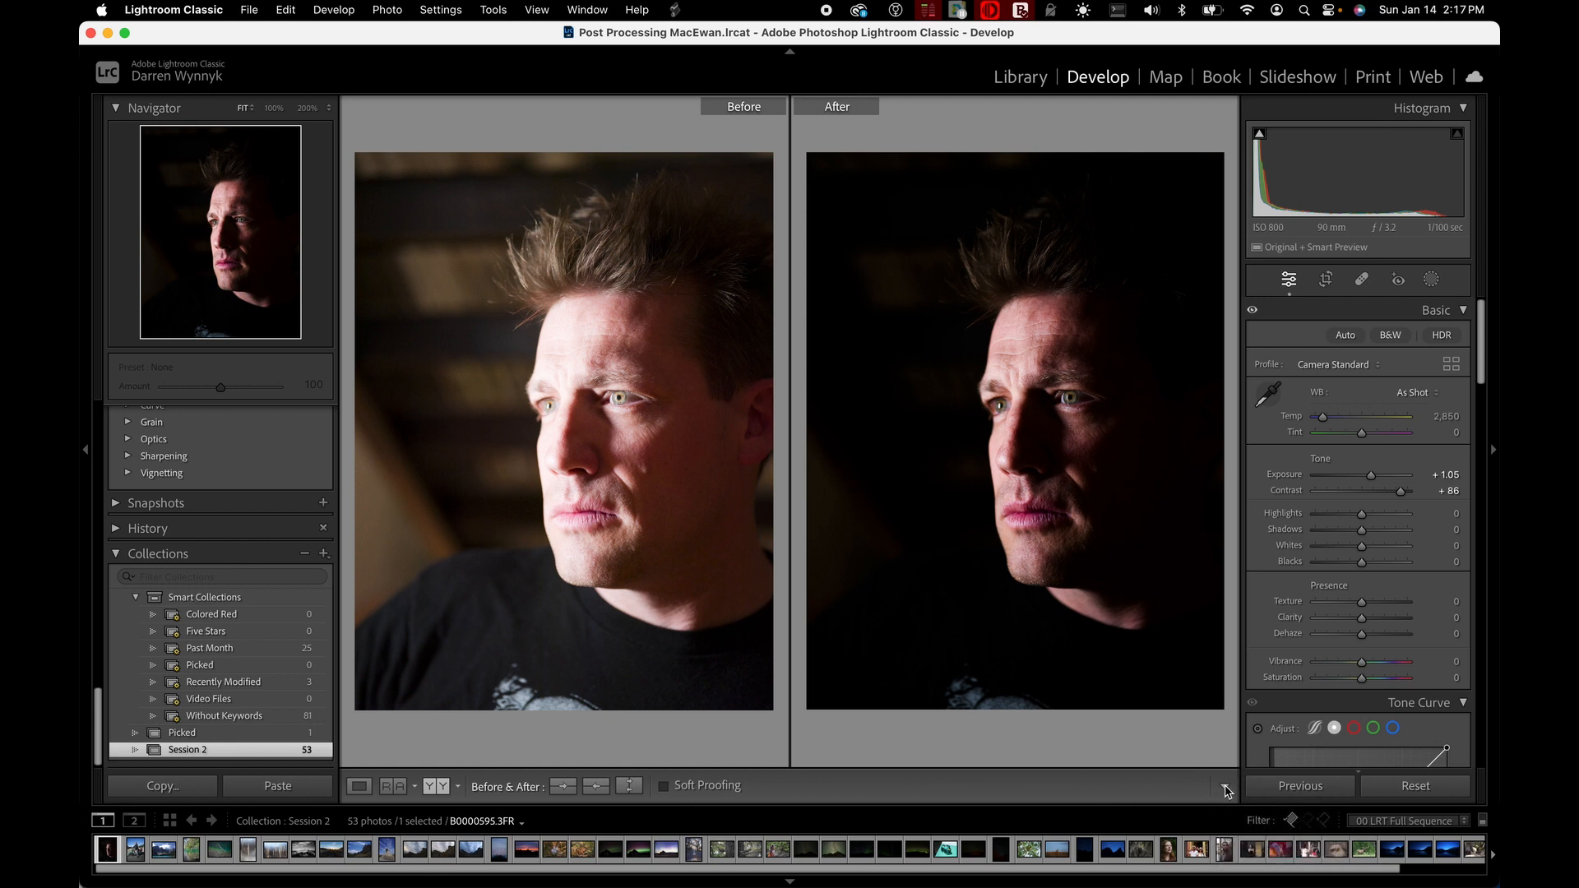
left_click(1225, 789)
scroll(1233, 817, "down", 4)
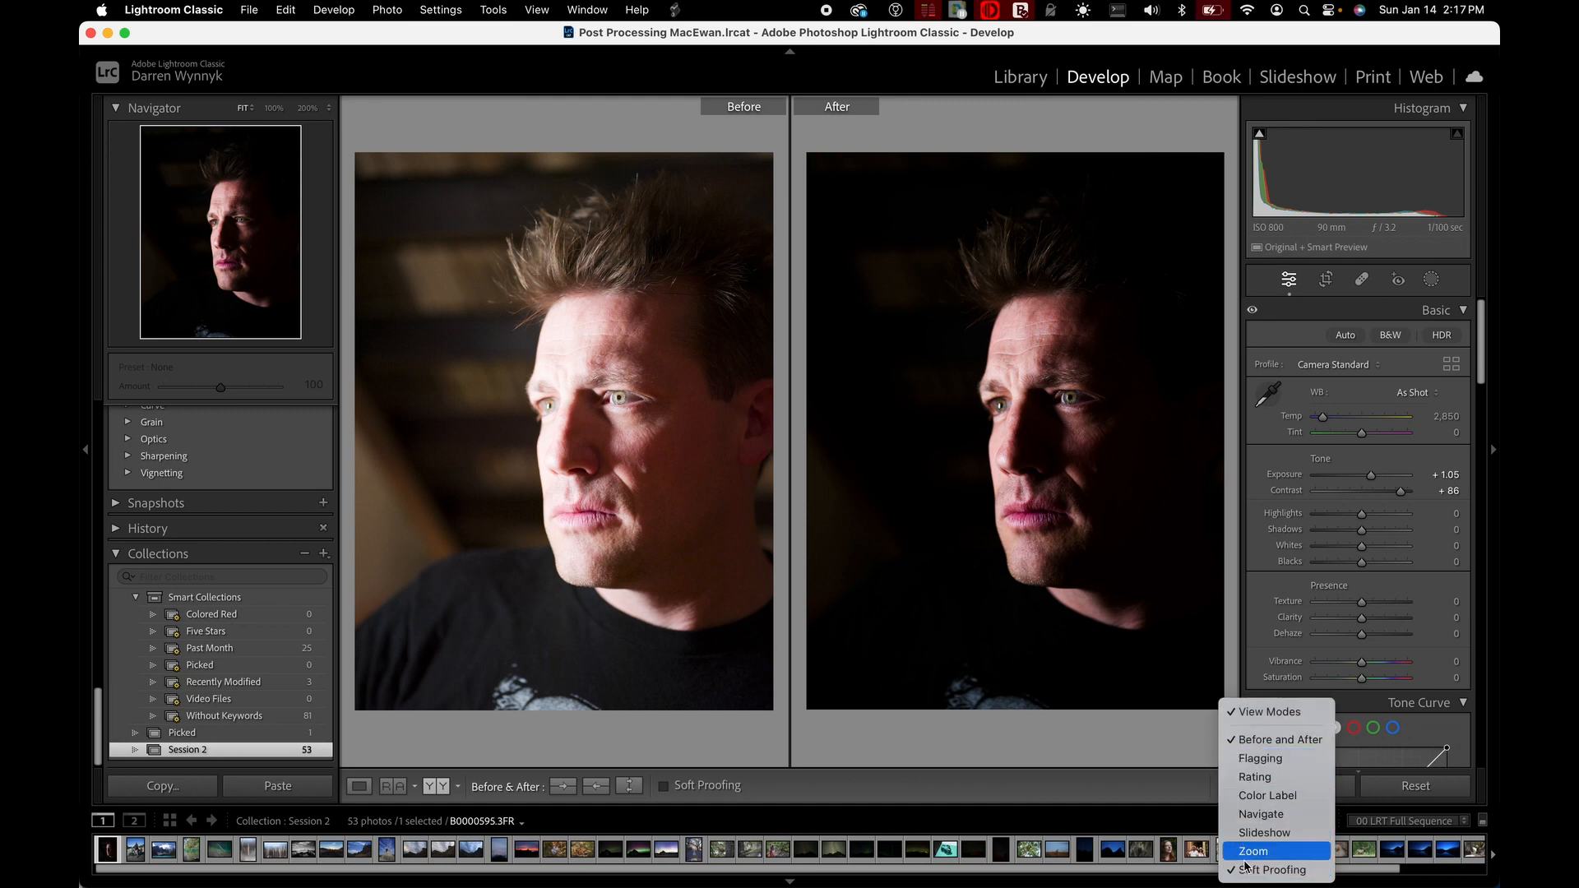
left_click(1242, 758)
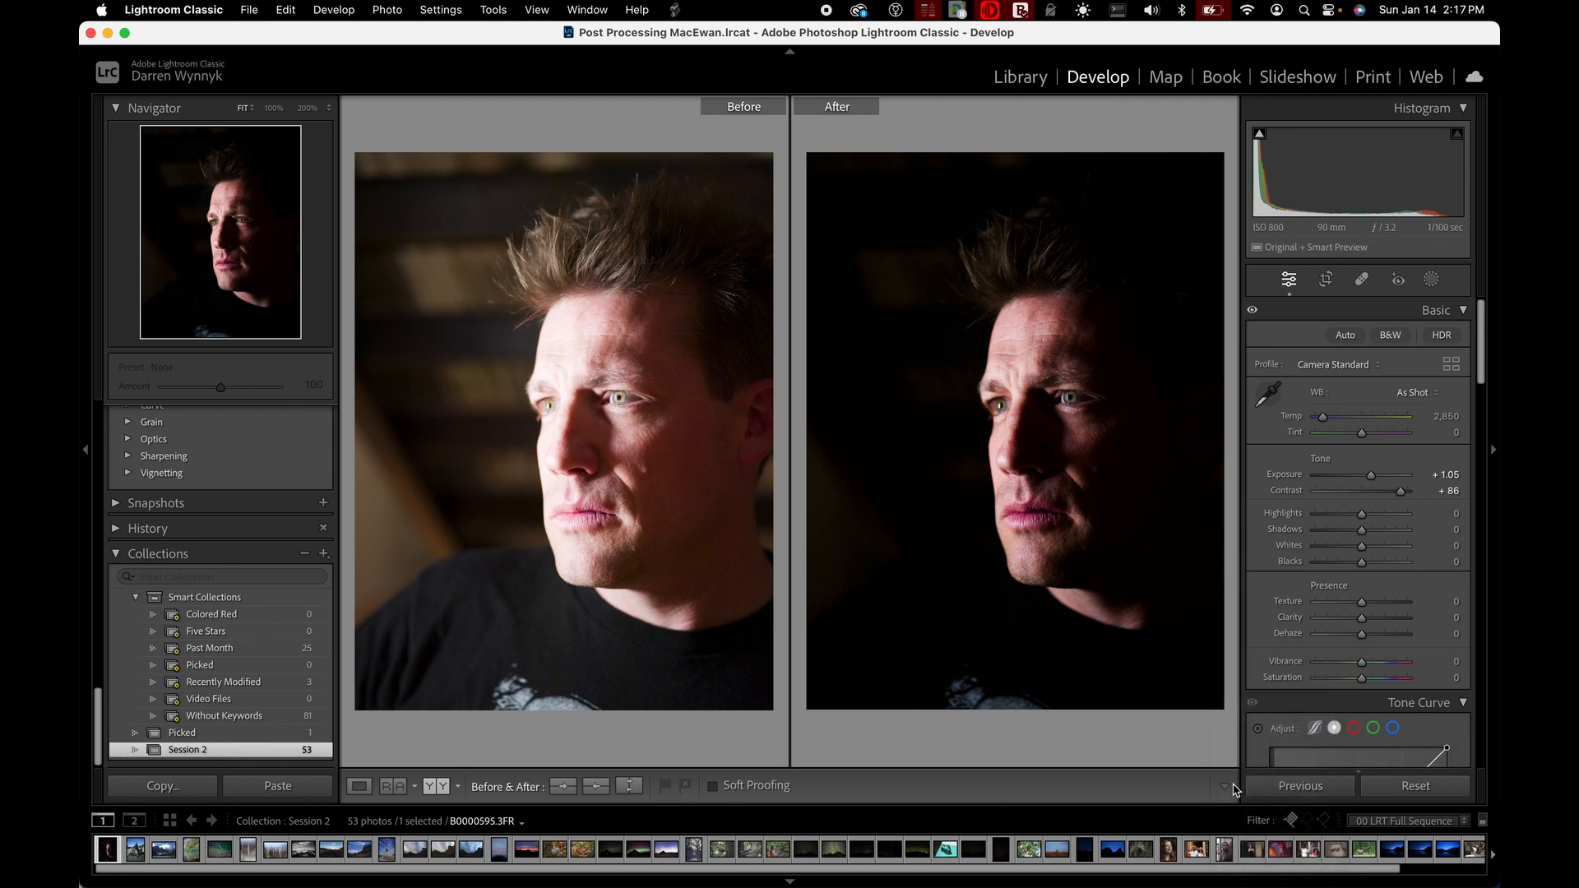
left_click(1226, 788)
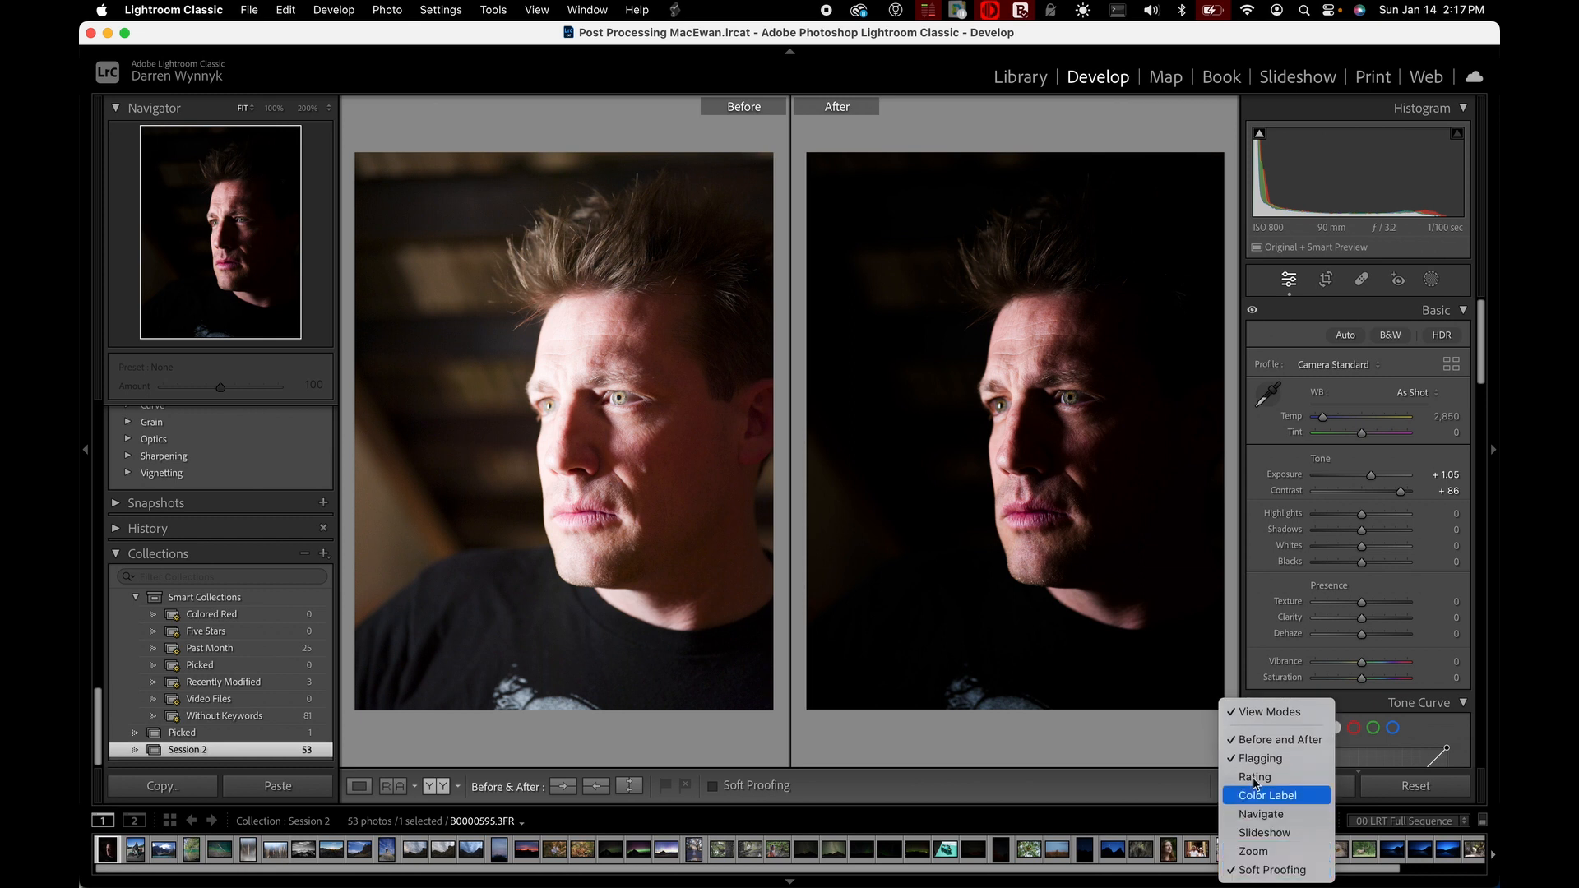
left_click(1251, 769)
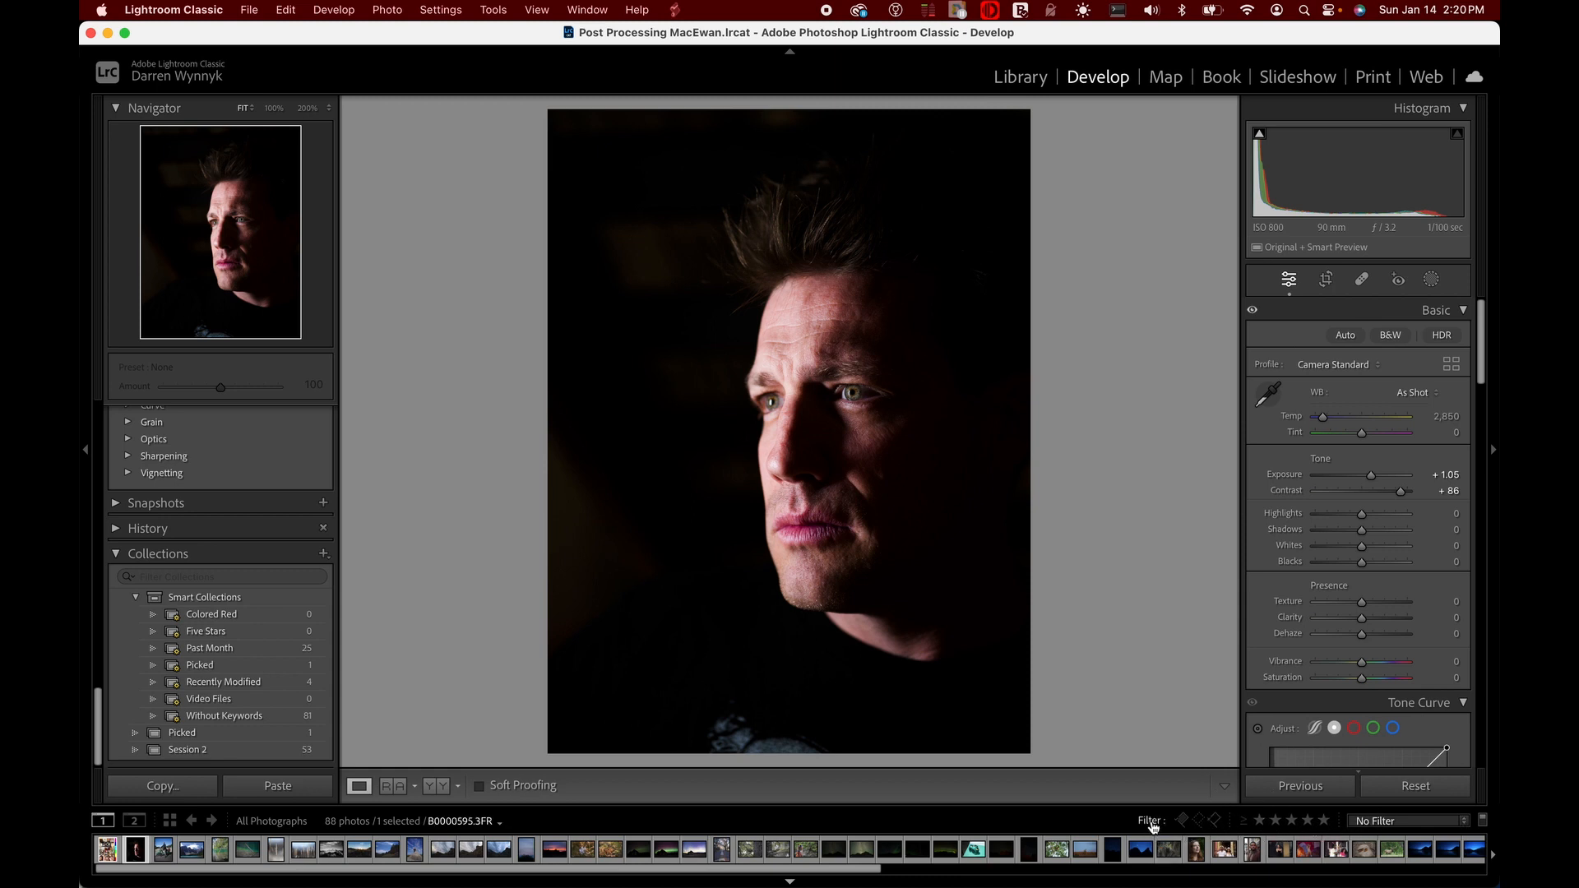
Filter all photographs by picked flag, unflagged, and rejected flag in turn, and clear the filter each time
left_click(1182, 821)
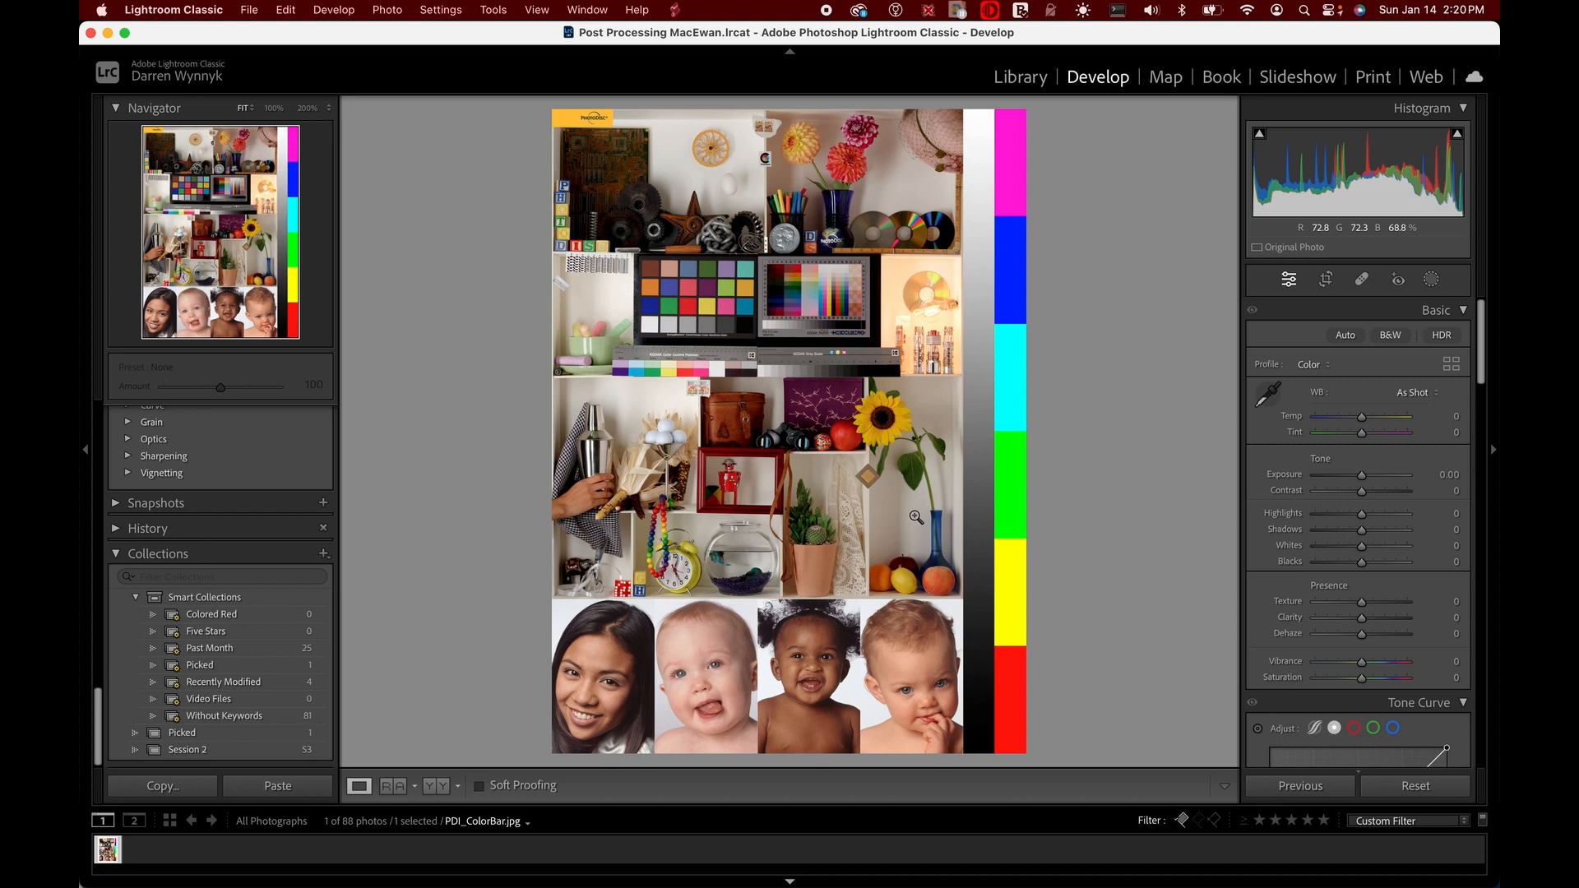
left_click(1179, 821)
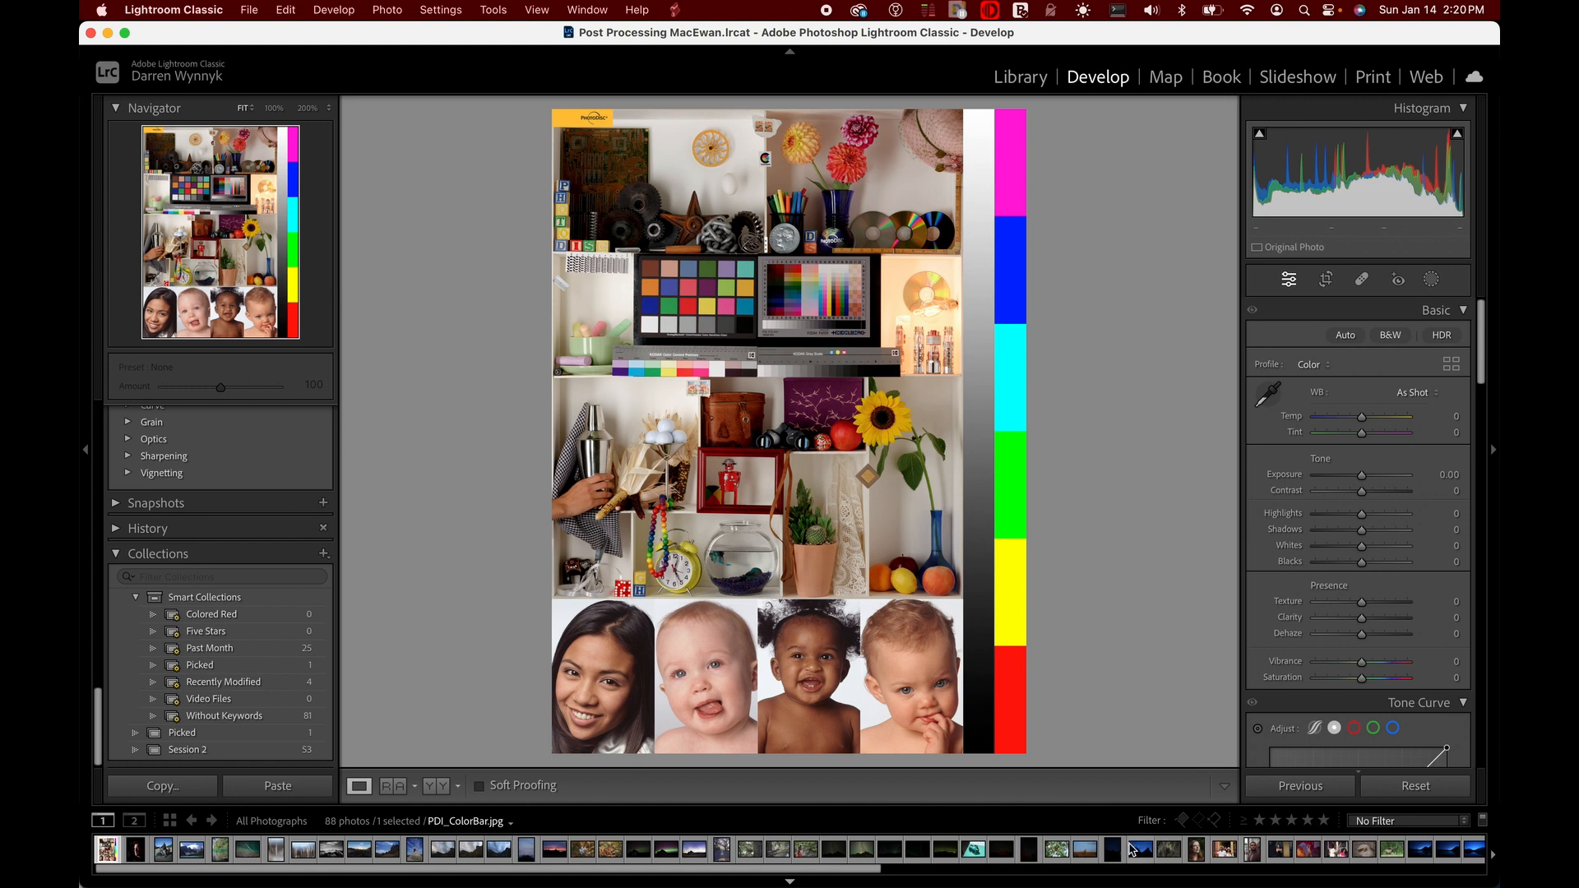
left_click(1199, 821)
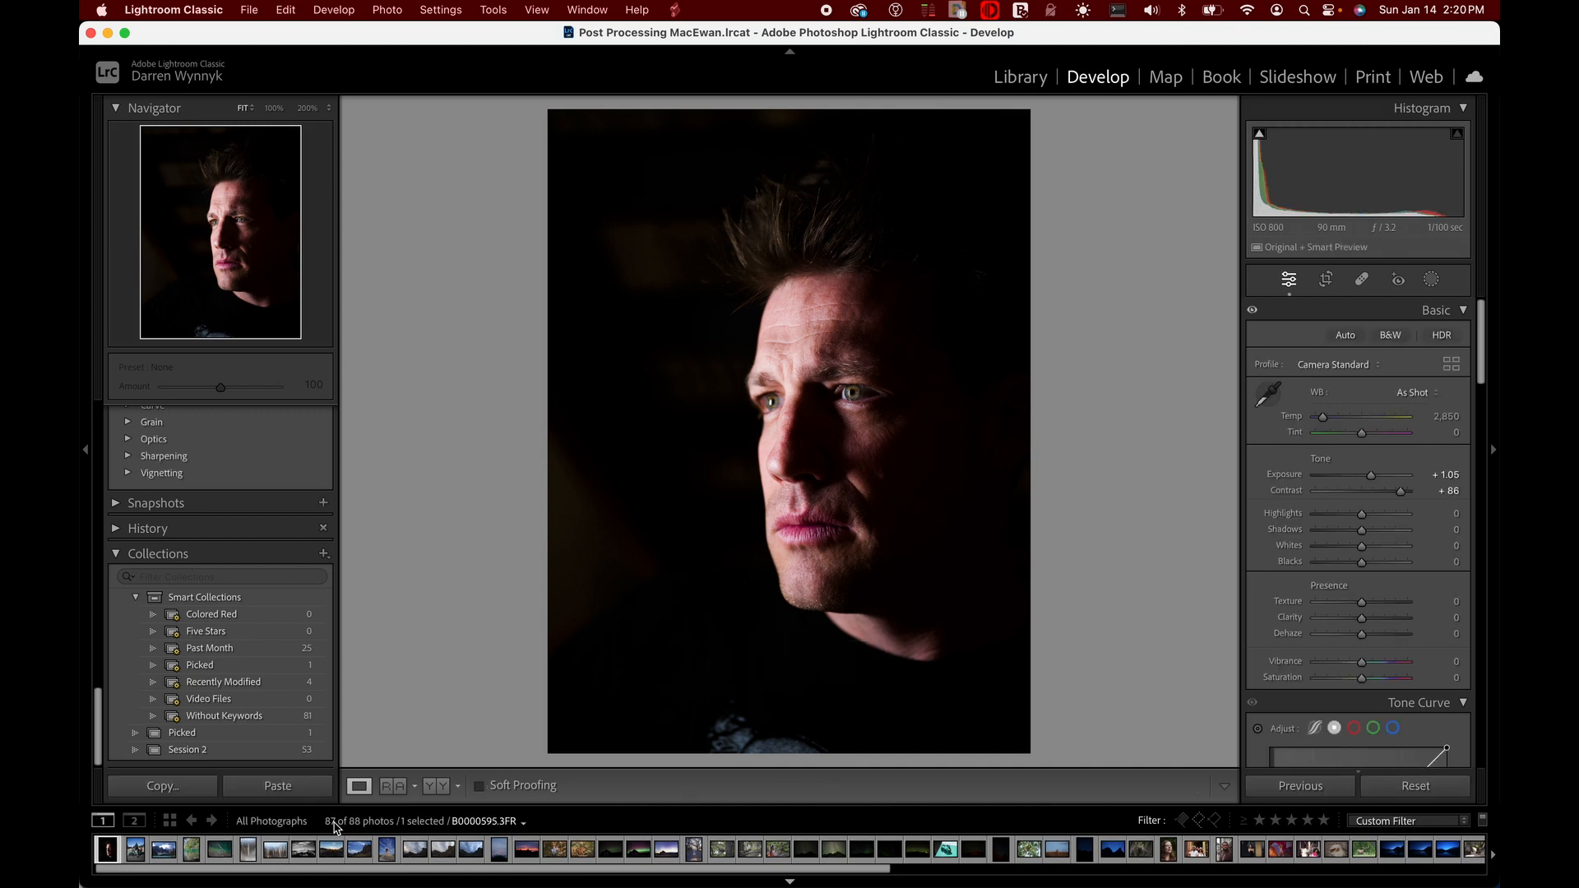
left_click(1212, 824)
left_click(1215, 822)
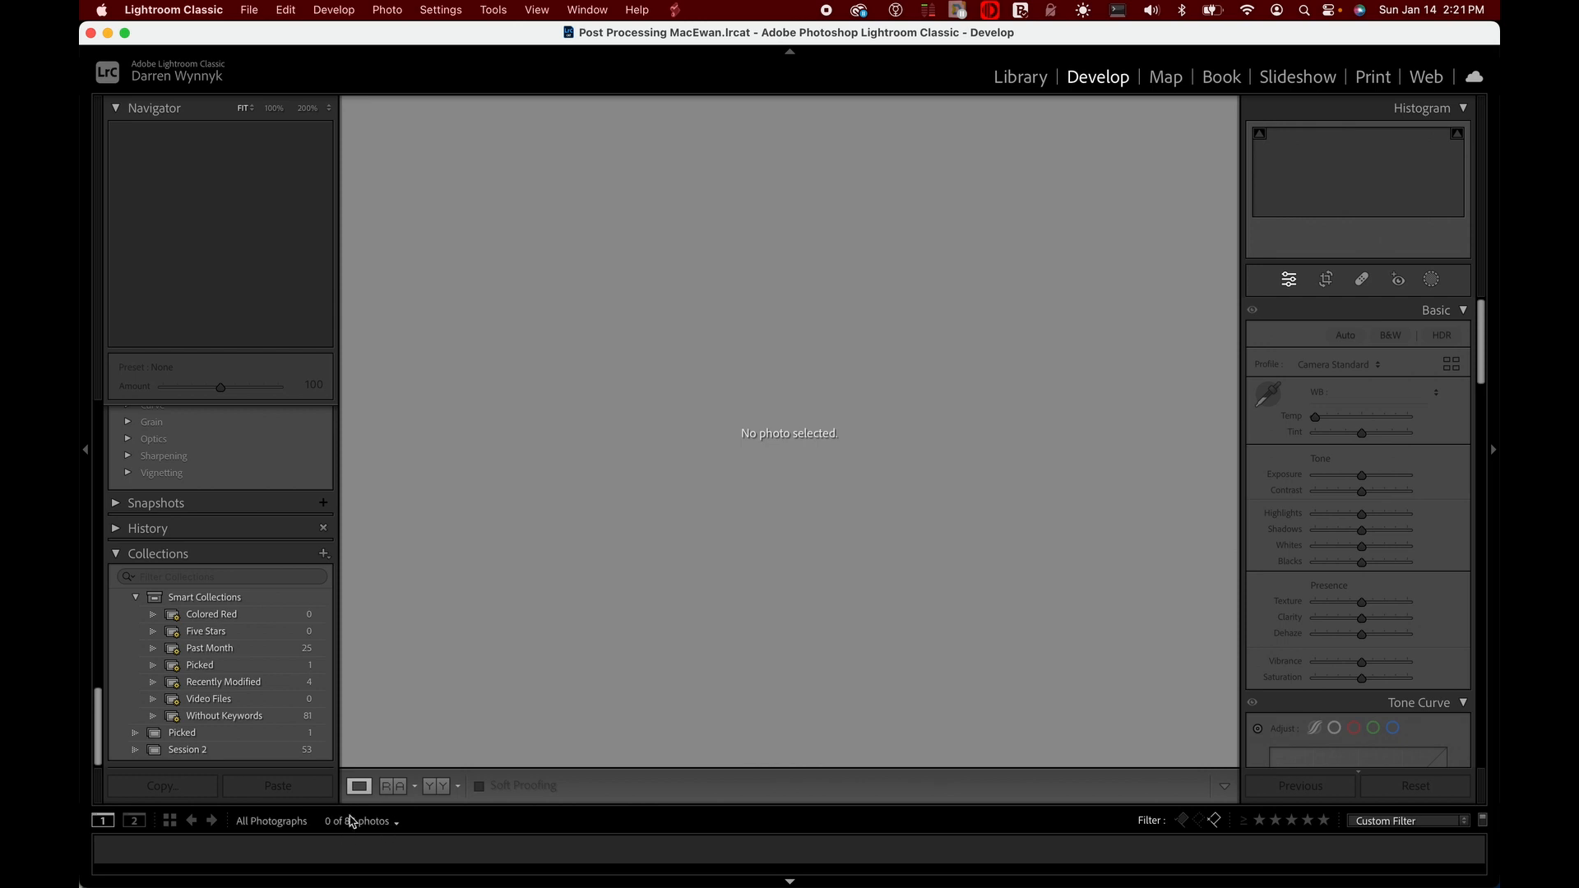
left_click(1216, 822)
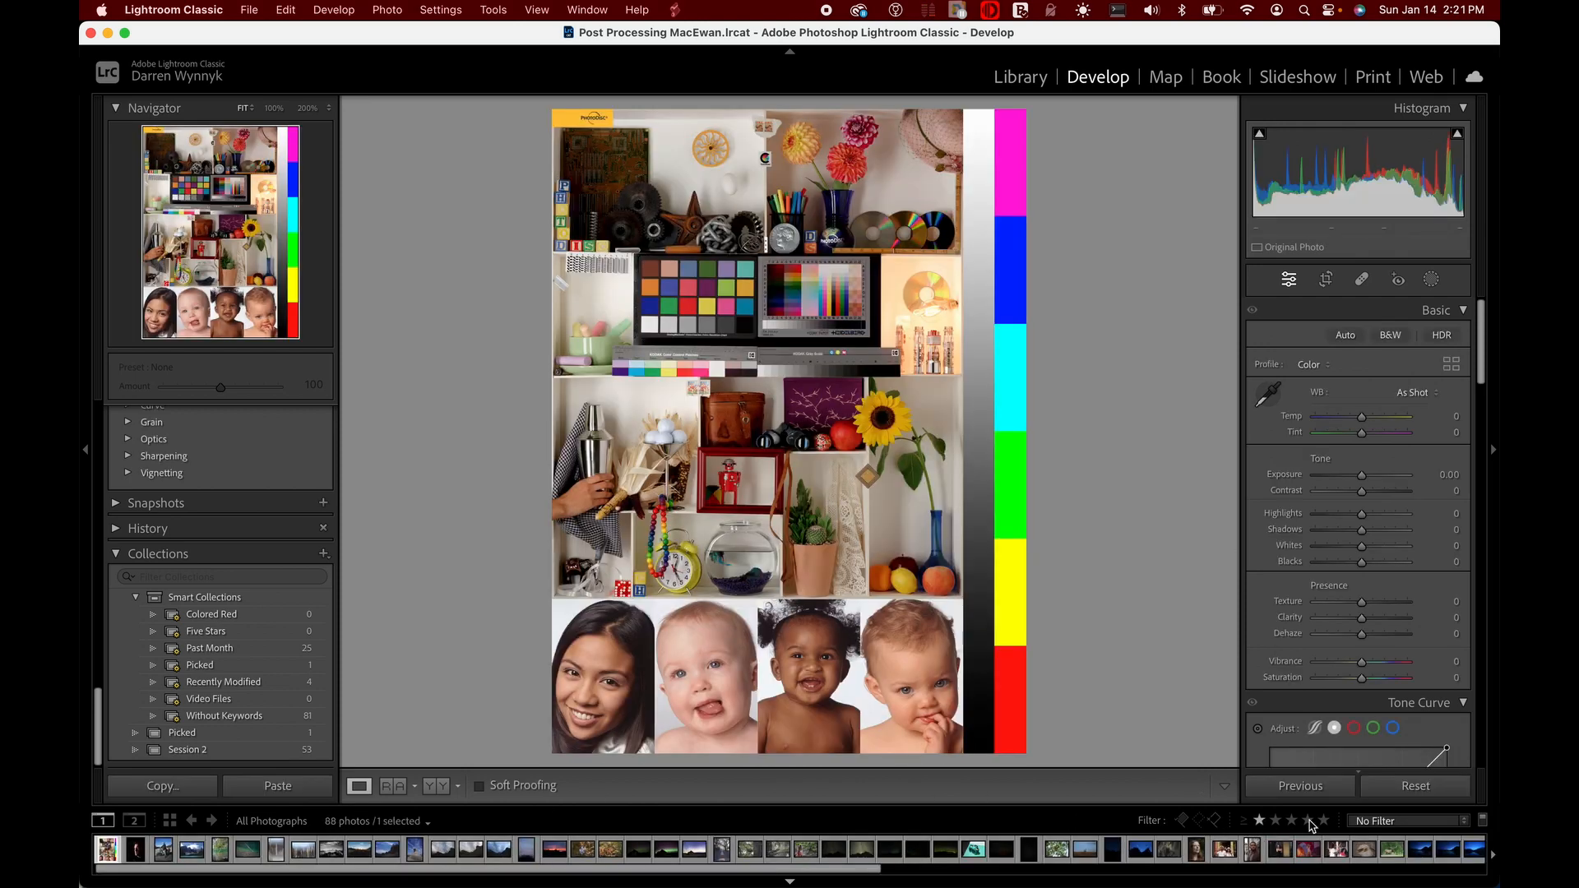
View the list of saved filter presets, keeping No Filter
left_click(1465, 821)
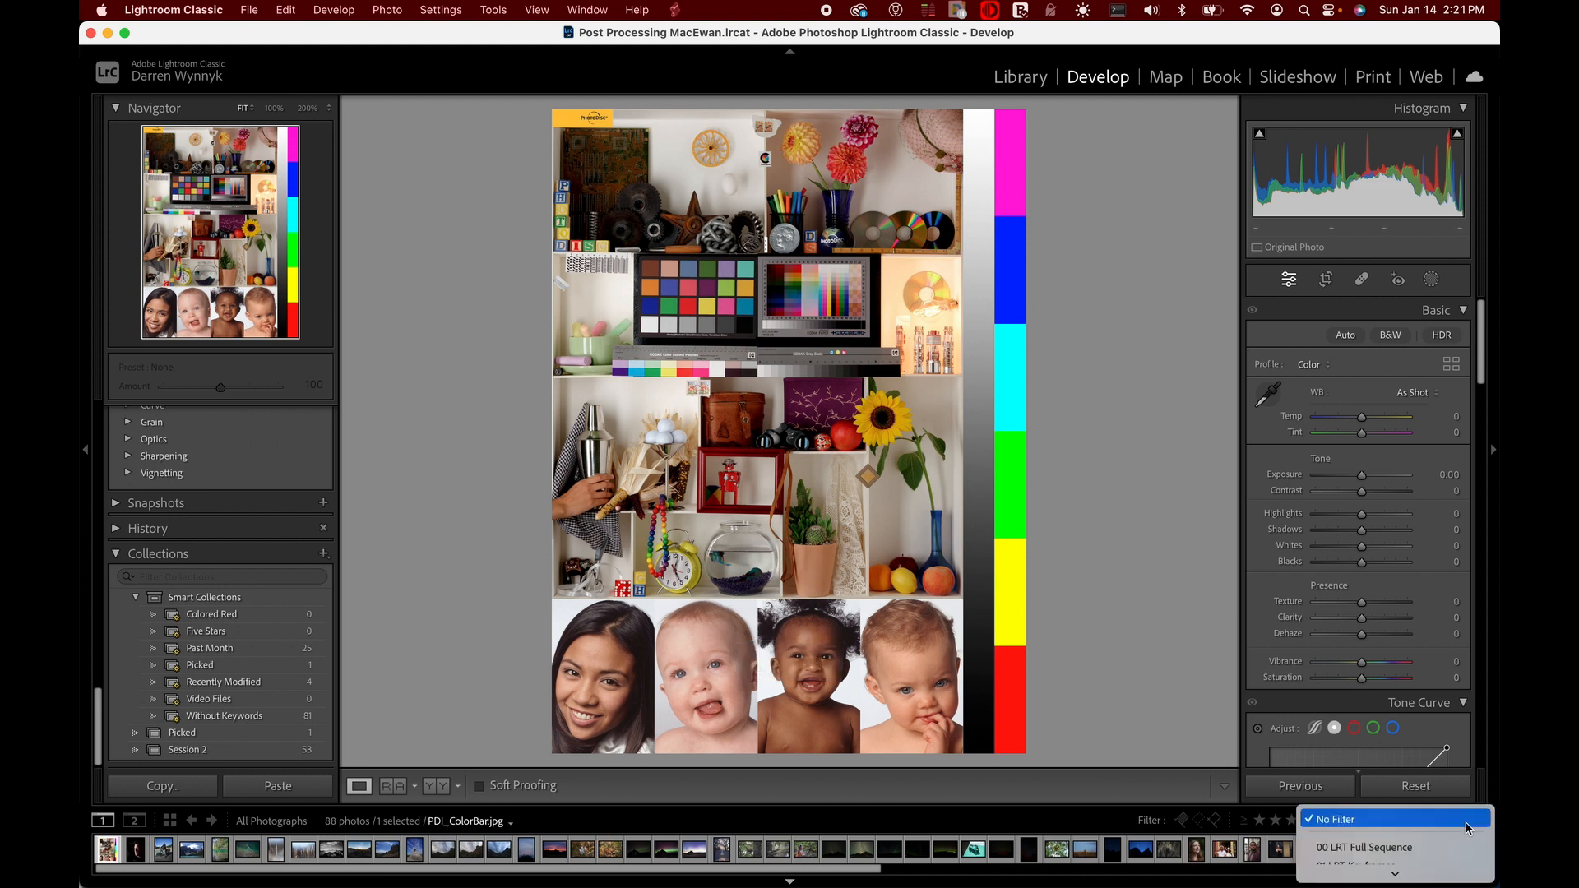
scroll(1466, 842, "down", 5)
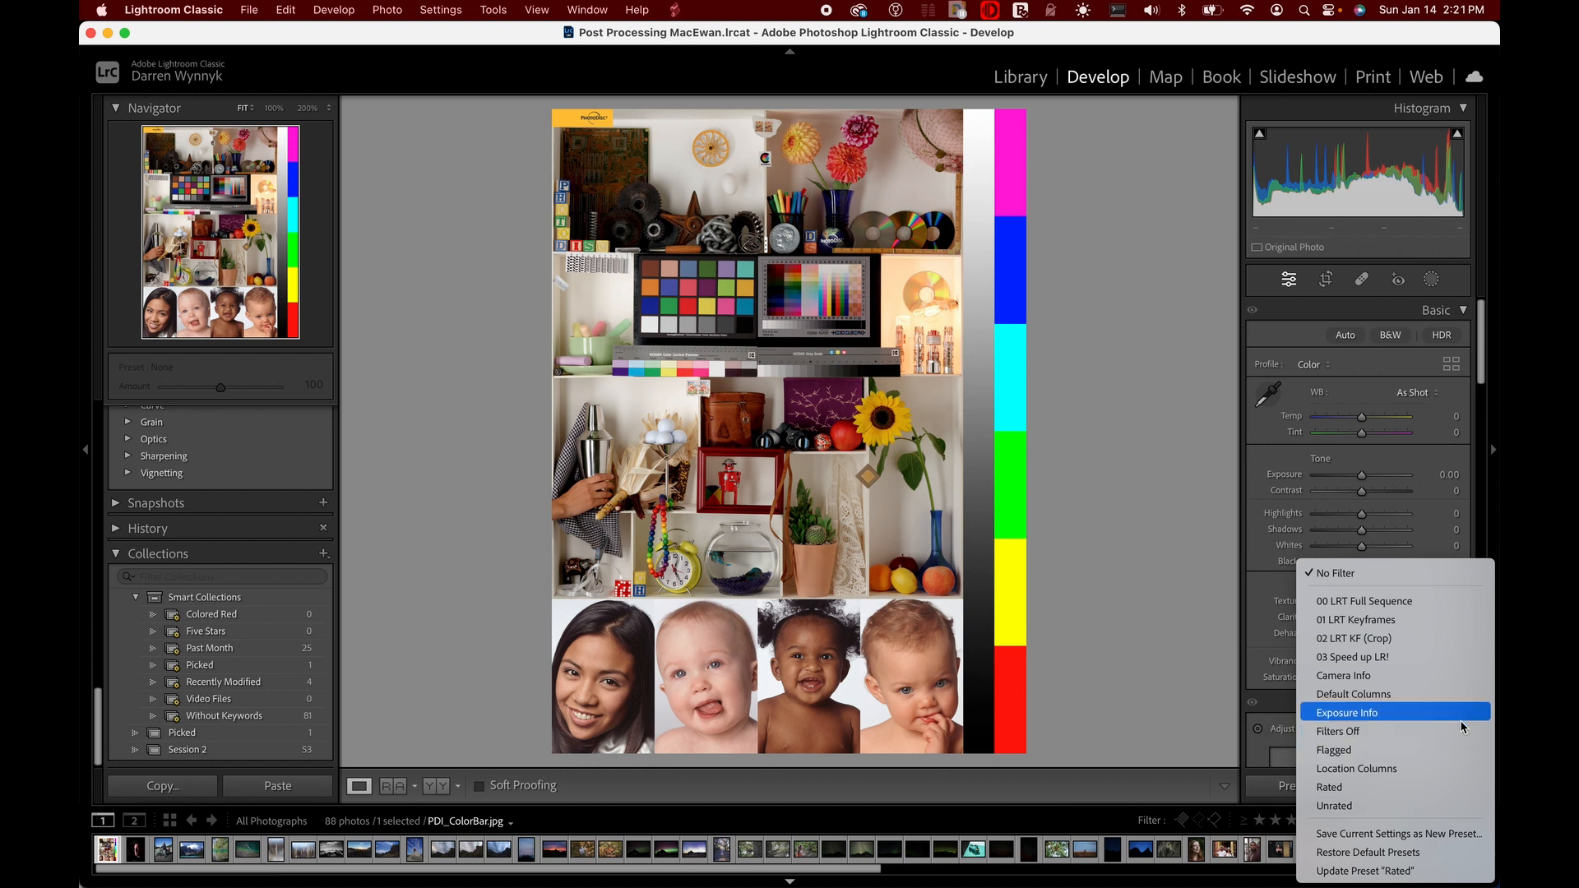
left_click(1178, 720)
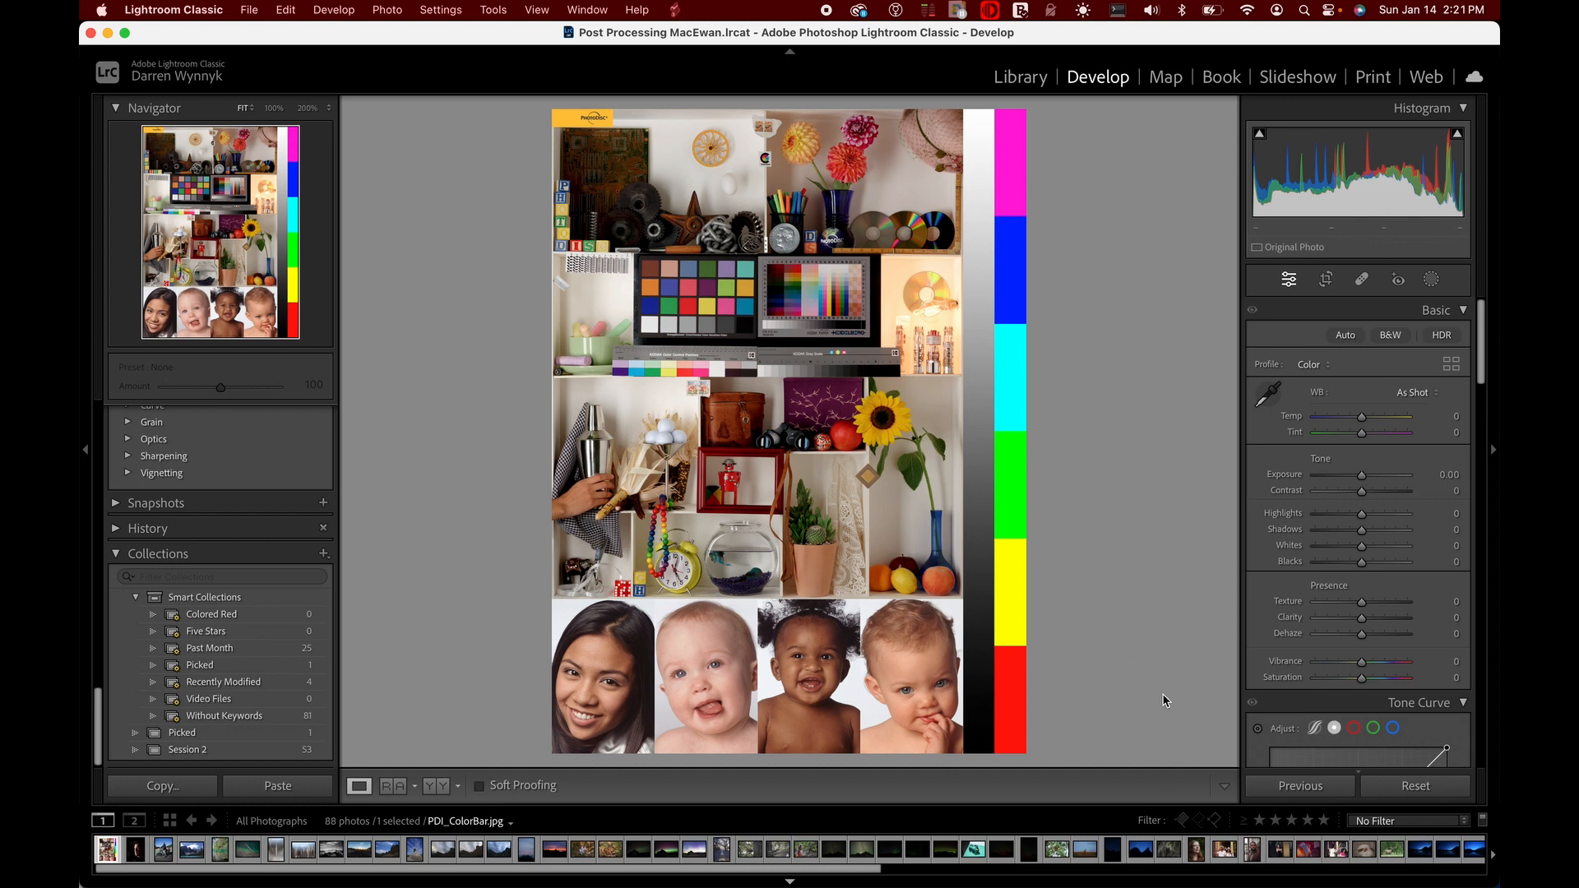
Open the dark portrait and try adjusting its blacks directly on the histogram
key("Right")
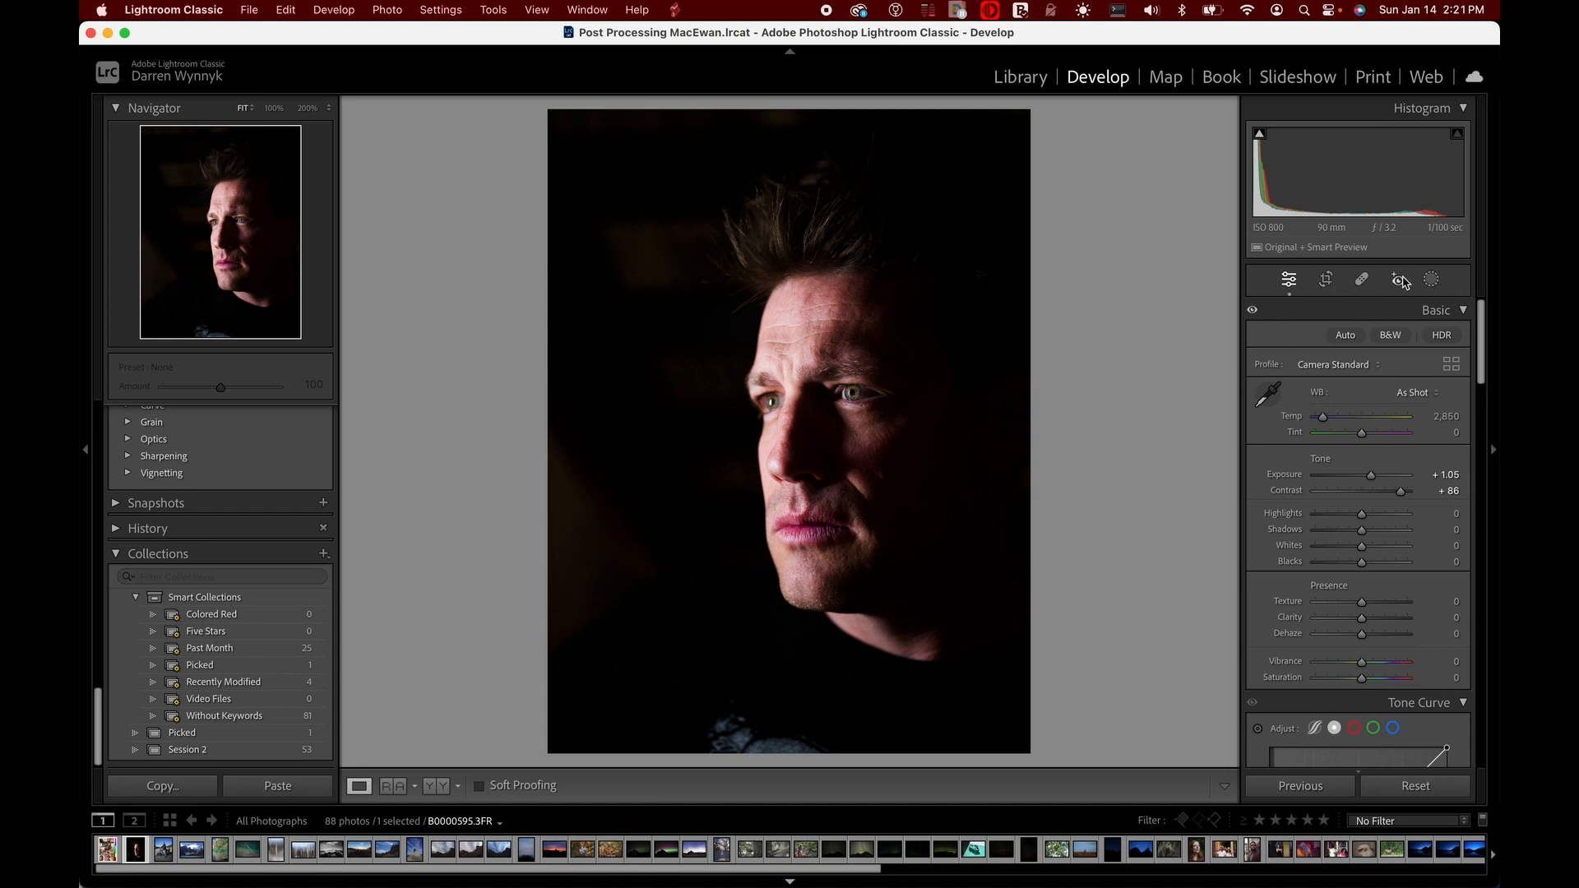
left_click_drag(1274, 208, 1276, 168)
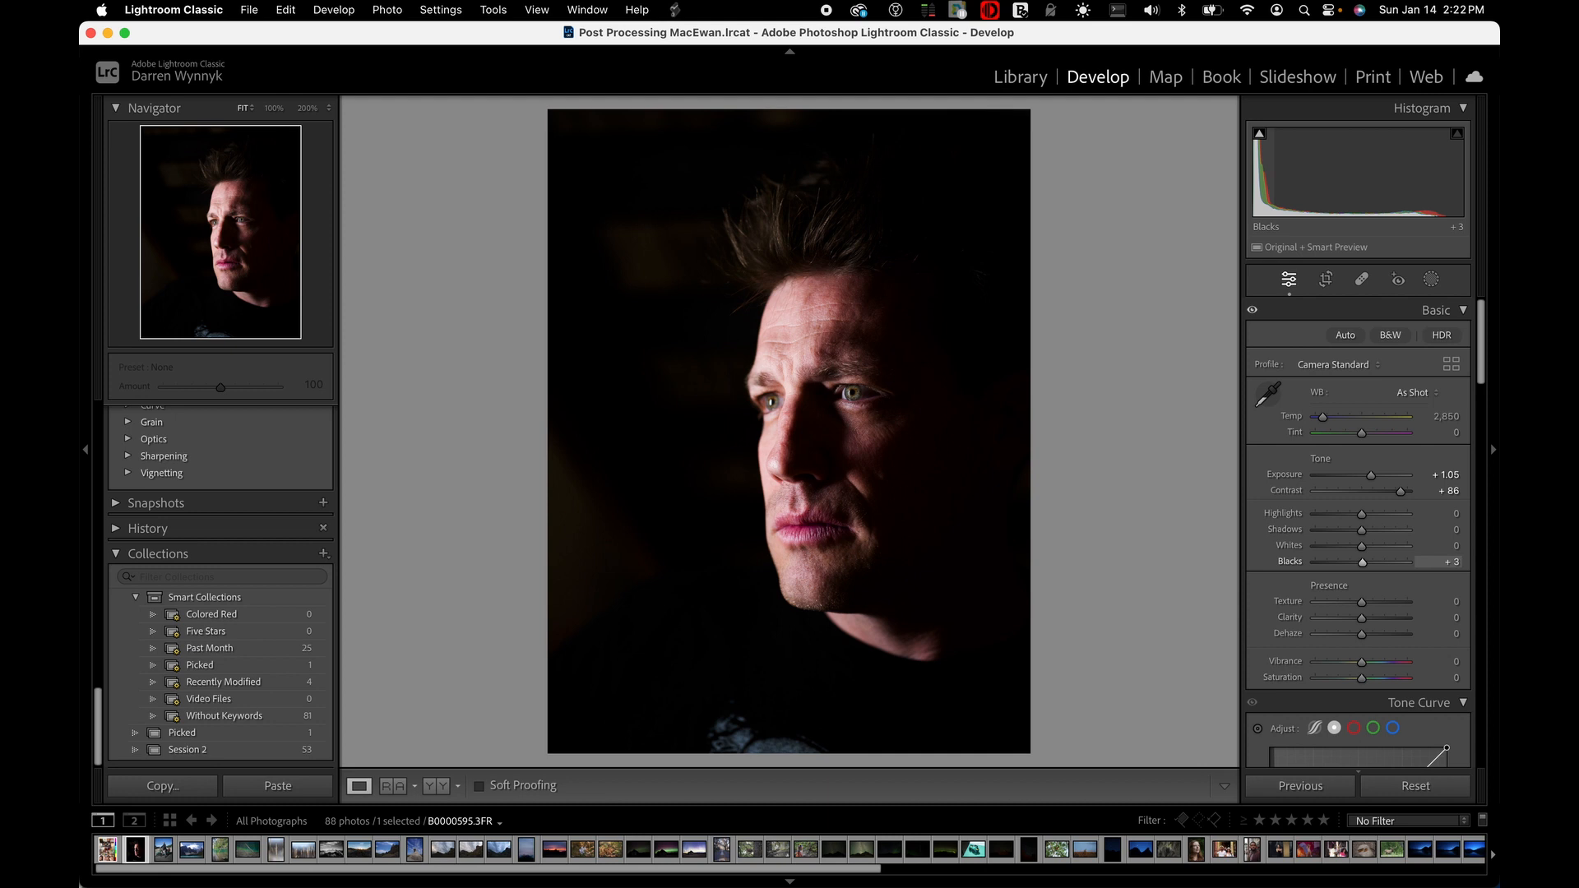
left_click_drag(1276, 168, 1262, 161)
Raise the portrait's shadows to +100, reset them, and set them to +5 directly on the histogram
left_click_drag(1361, 529, 1431, 527)
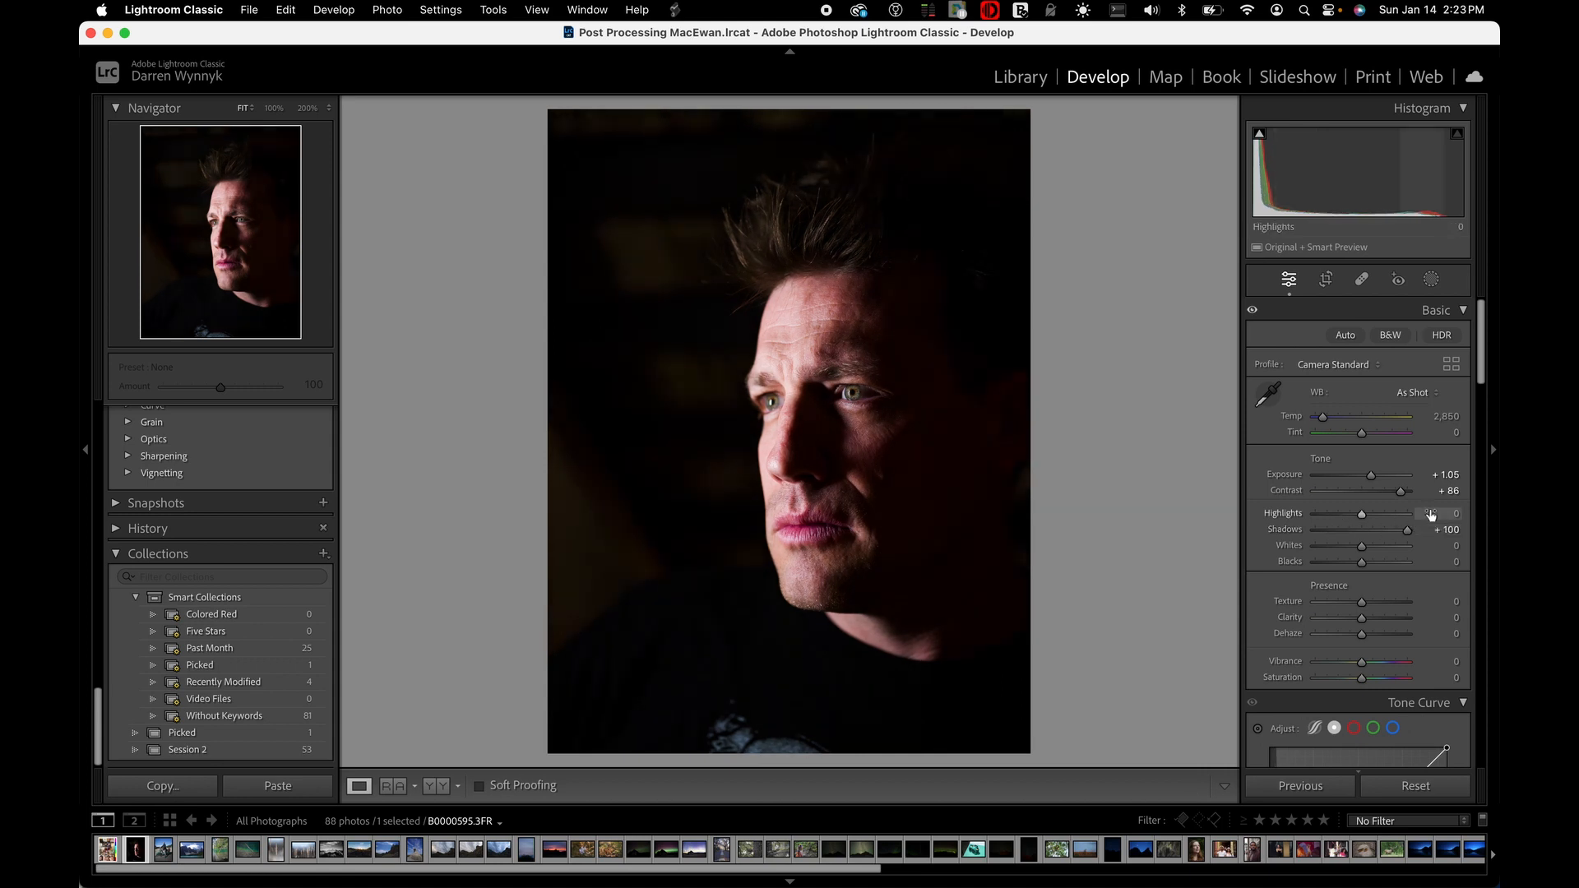
double_click(1289, 530)
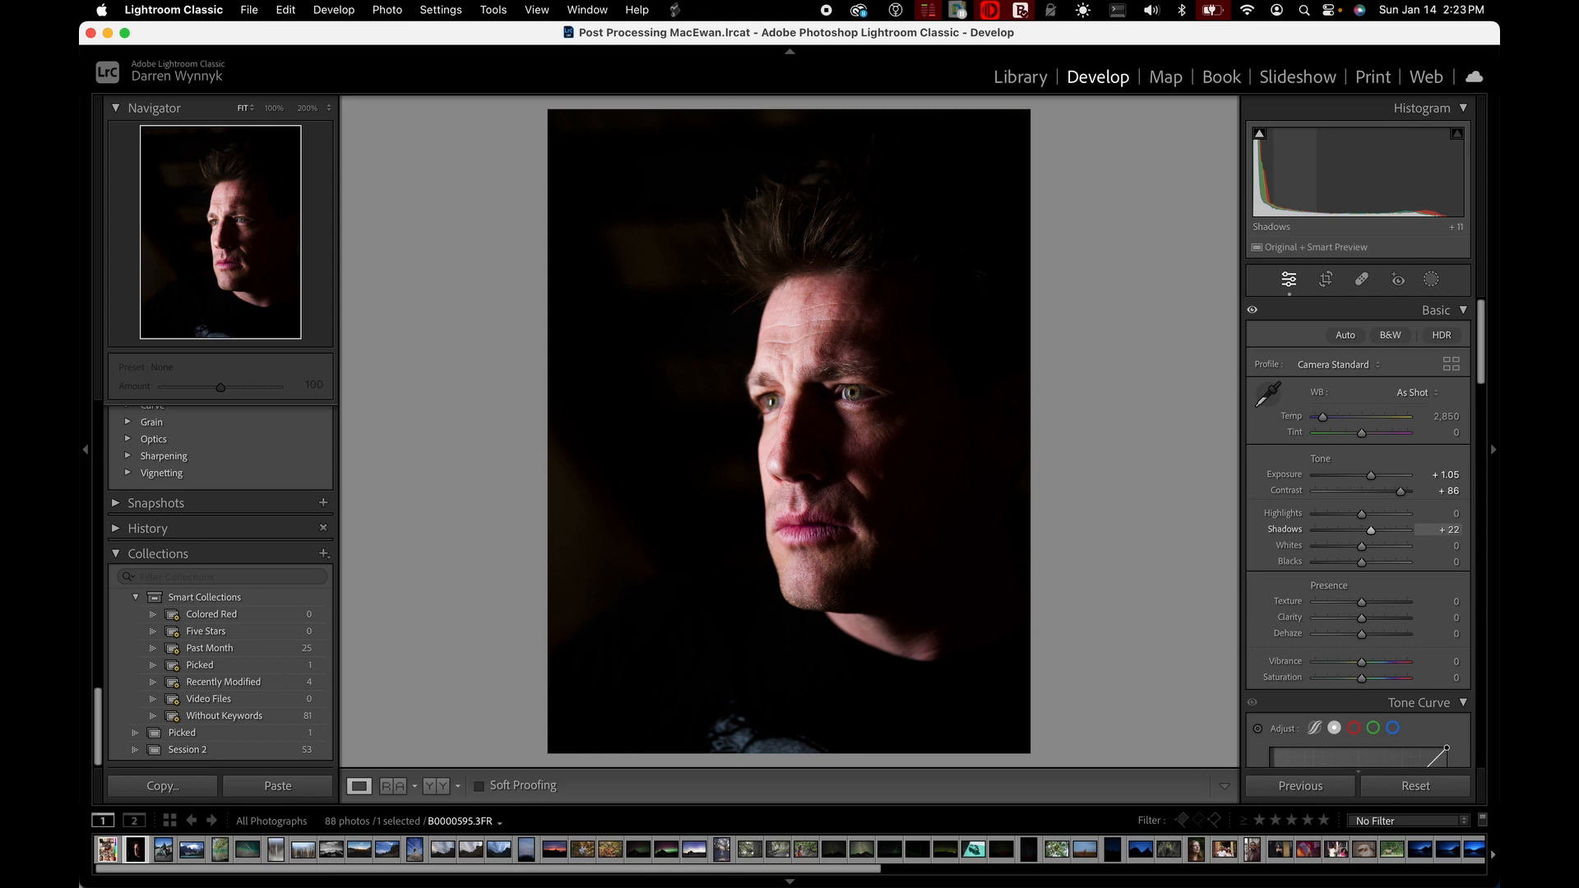
left_click_drag(1308, 176, 1270, 177)
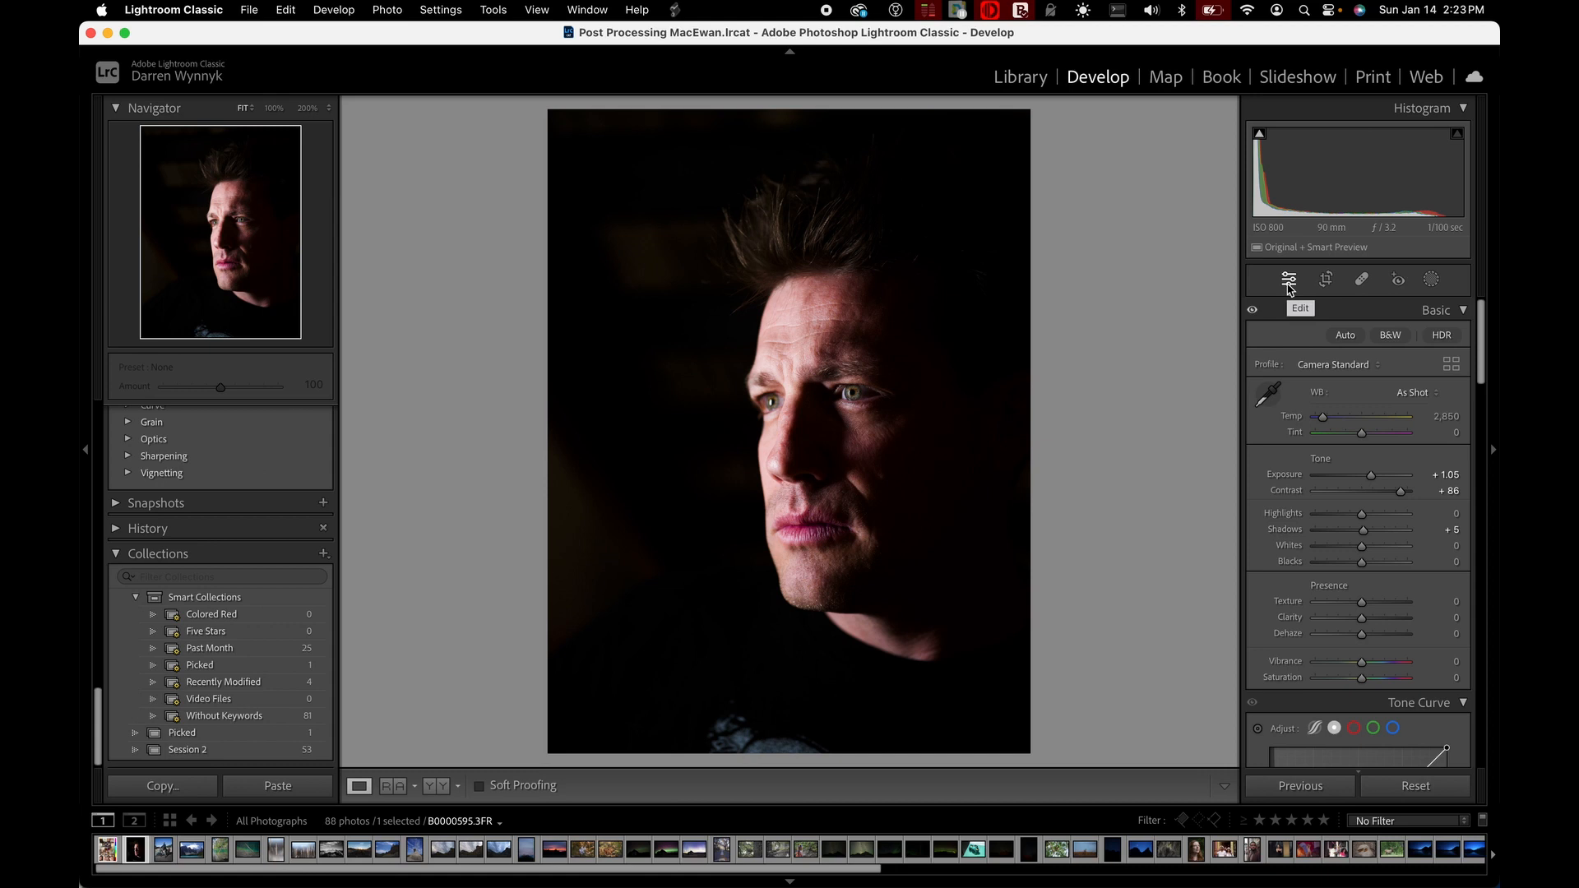
View the options of the Crop, Healing, Red Eye Correction and Masking tools, and return to the Edit controls
left_click(1325, 279)
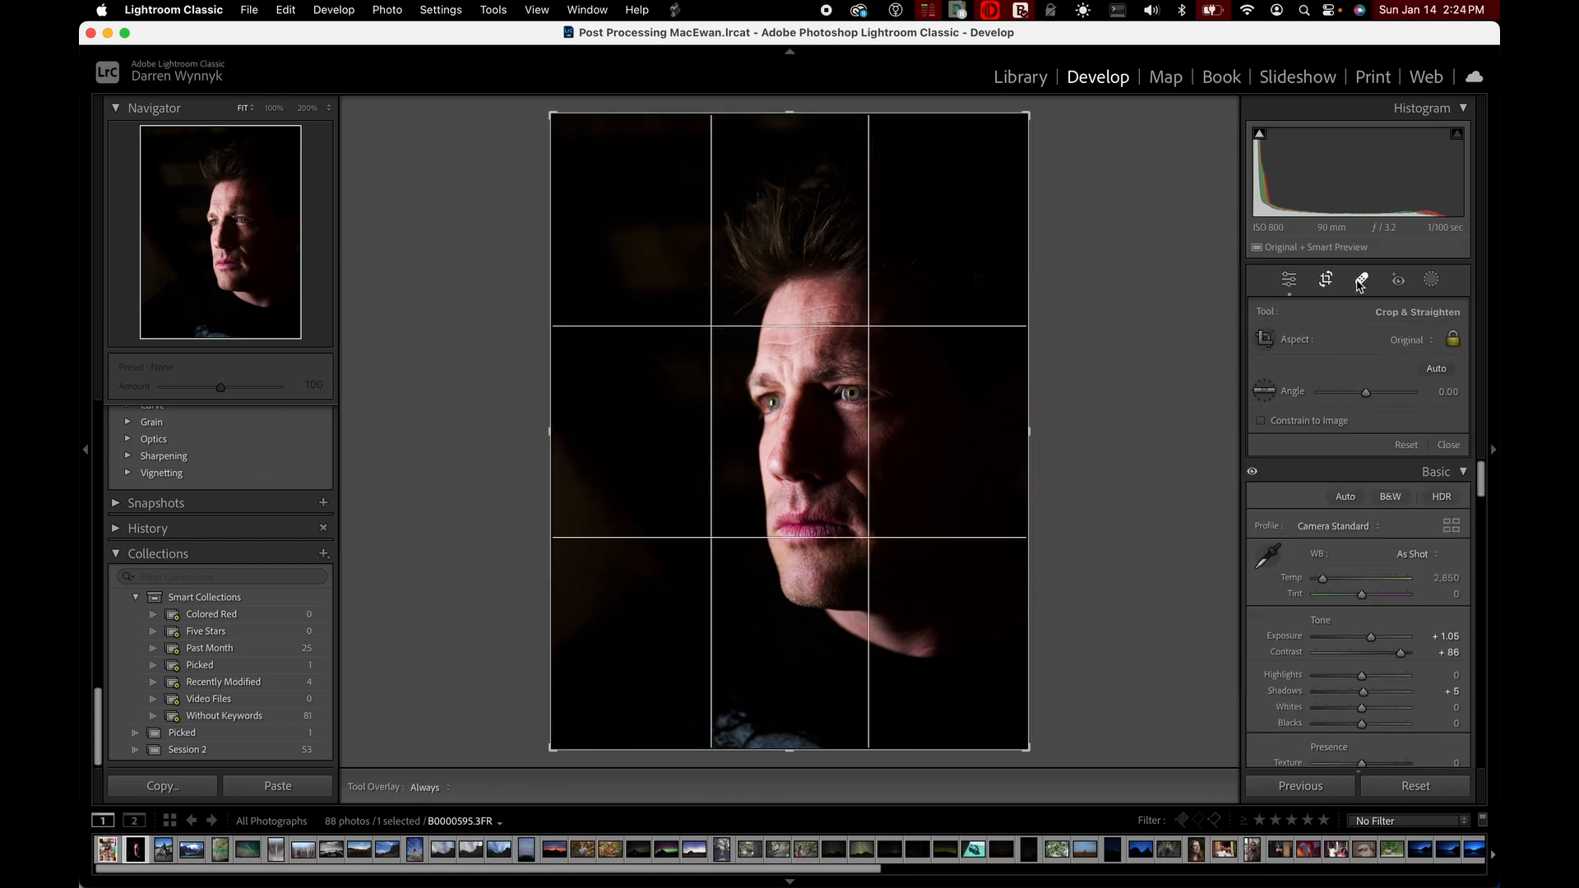
left_click(1360, 281)
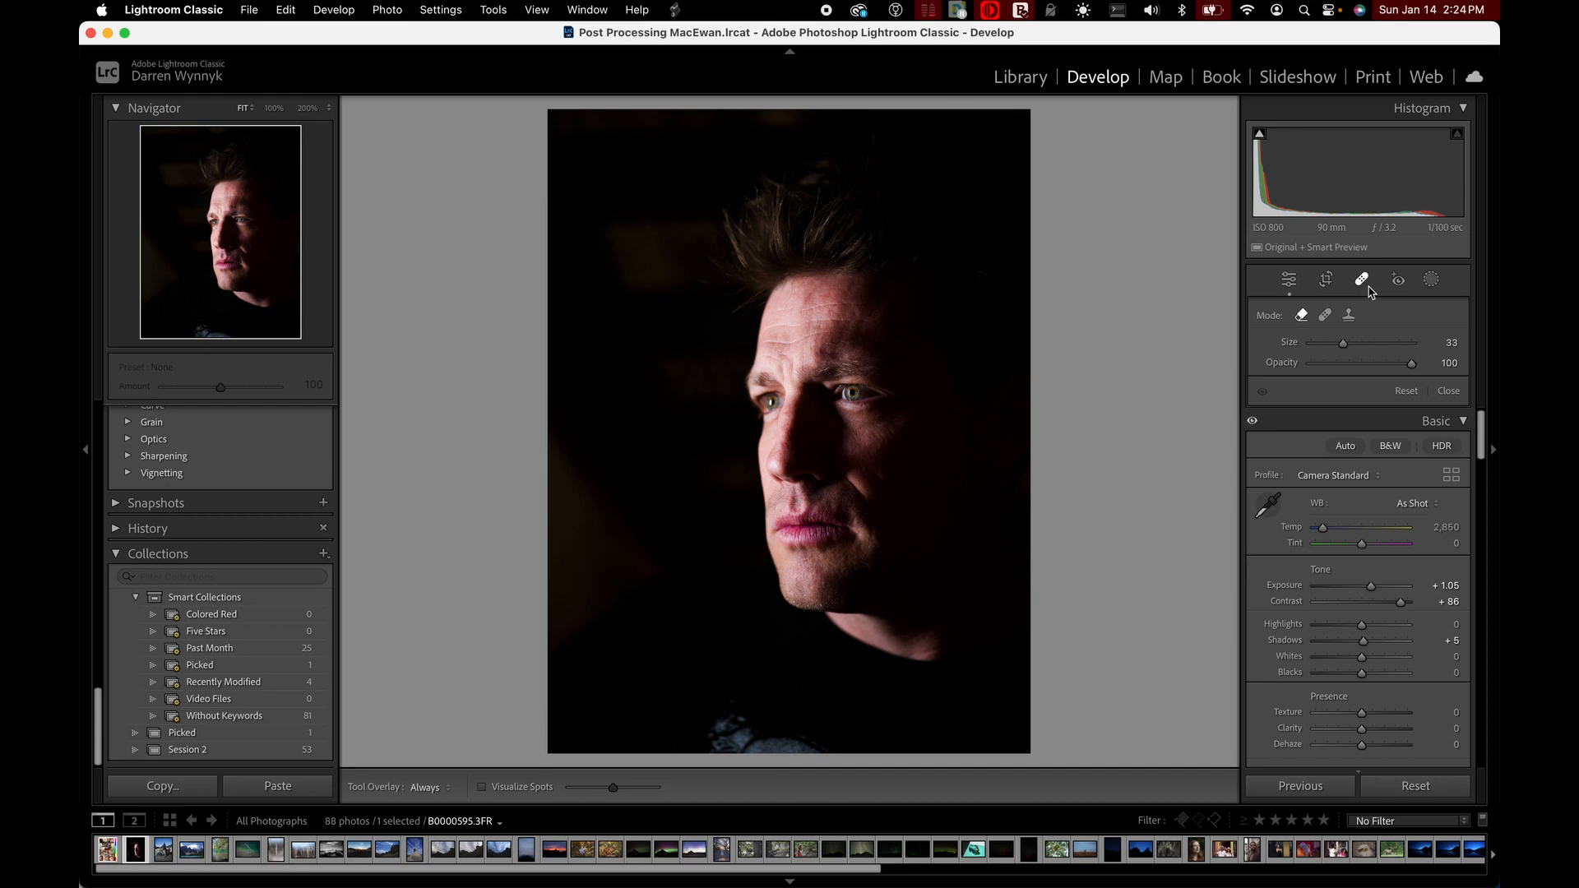
left_click(1397, 280)
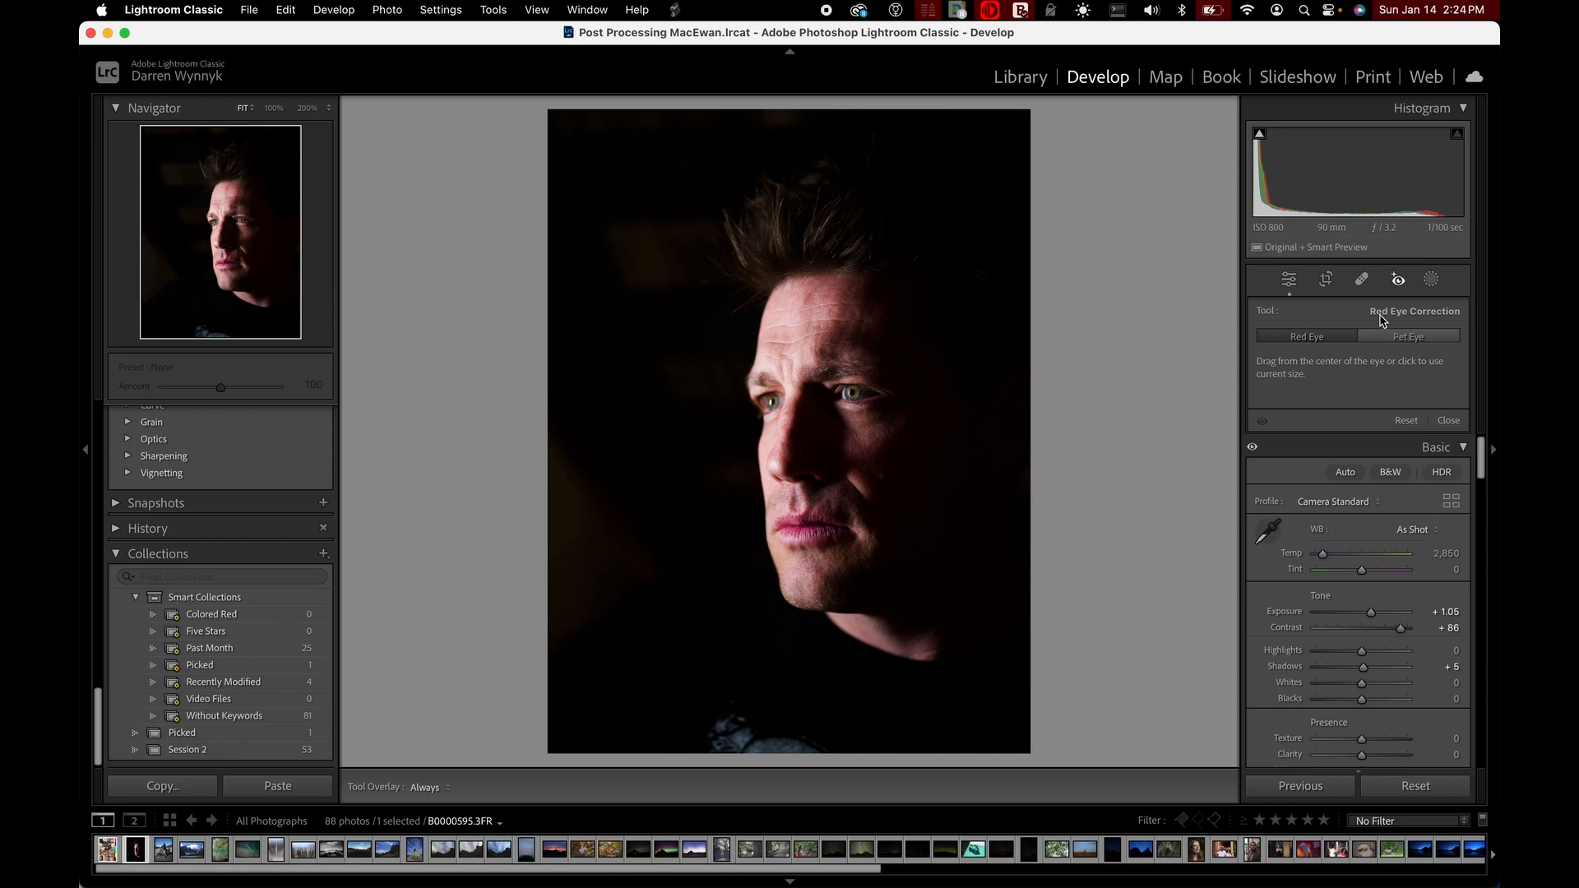
left_click(1431, 281)
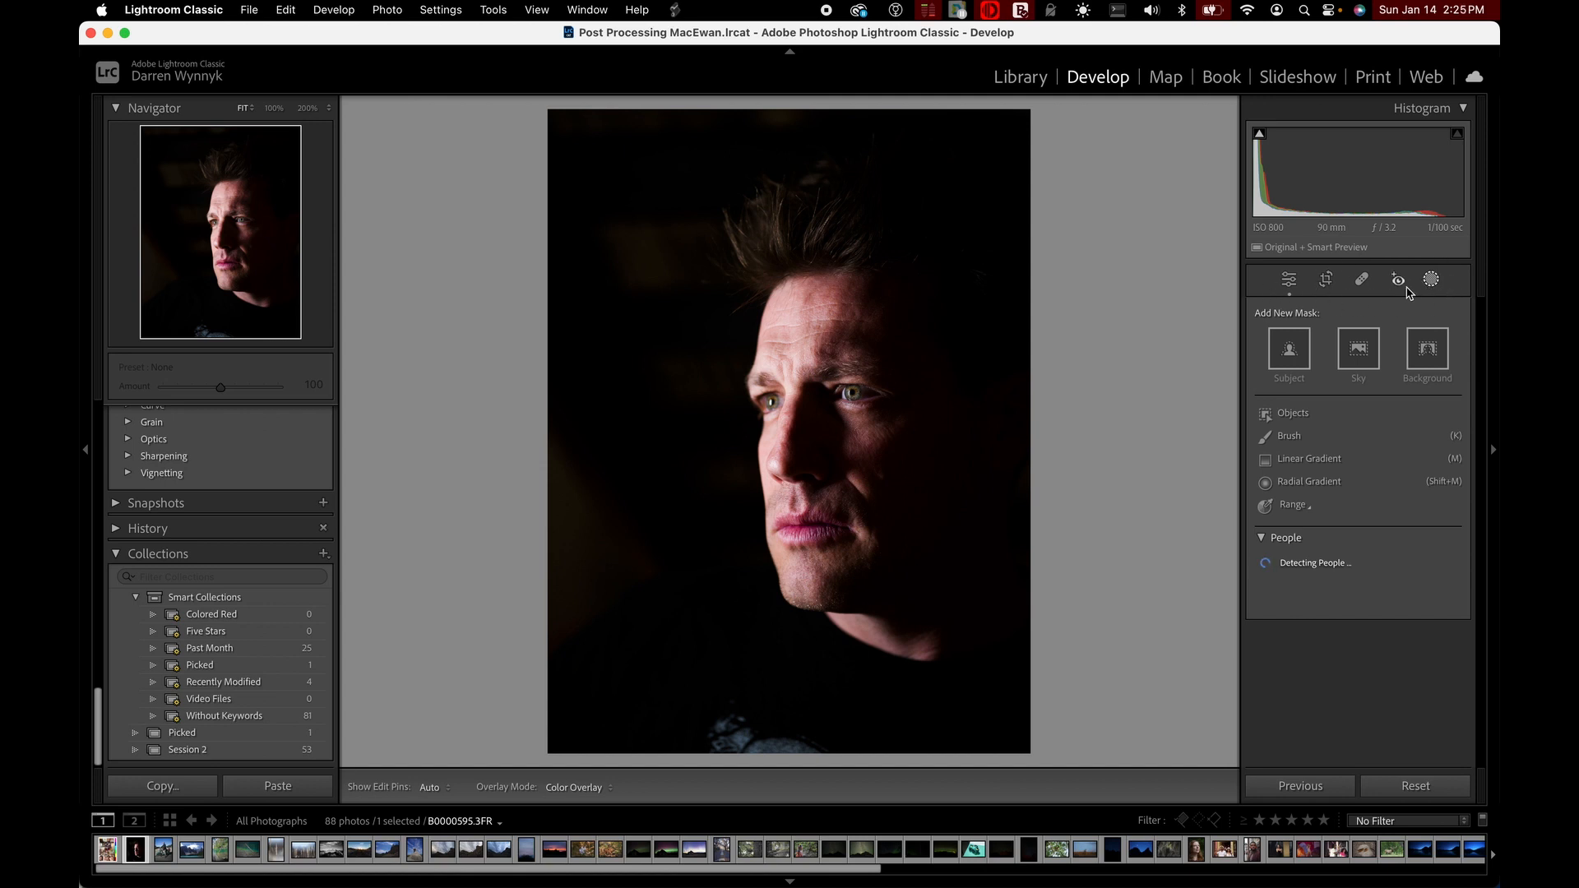
left_click(1289, 282)
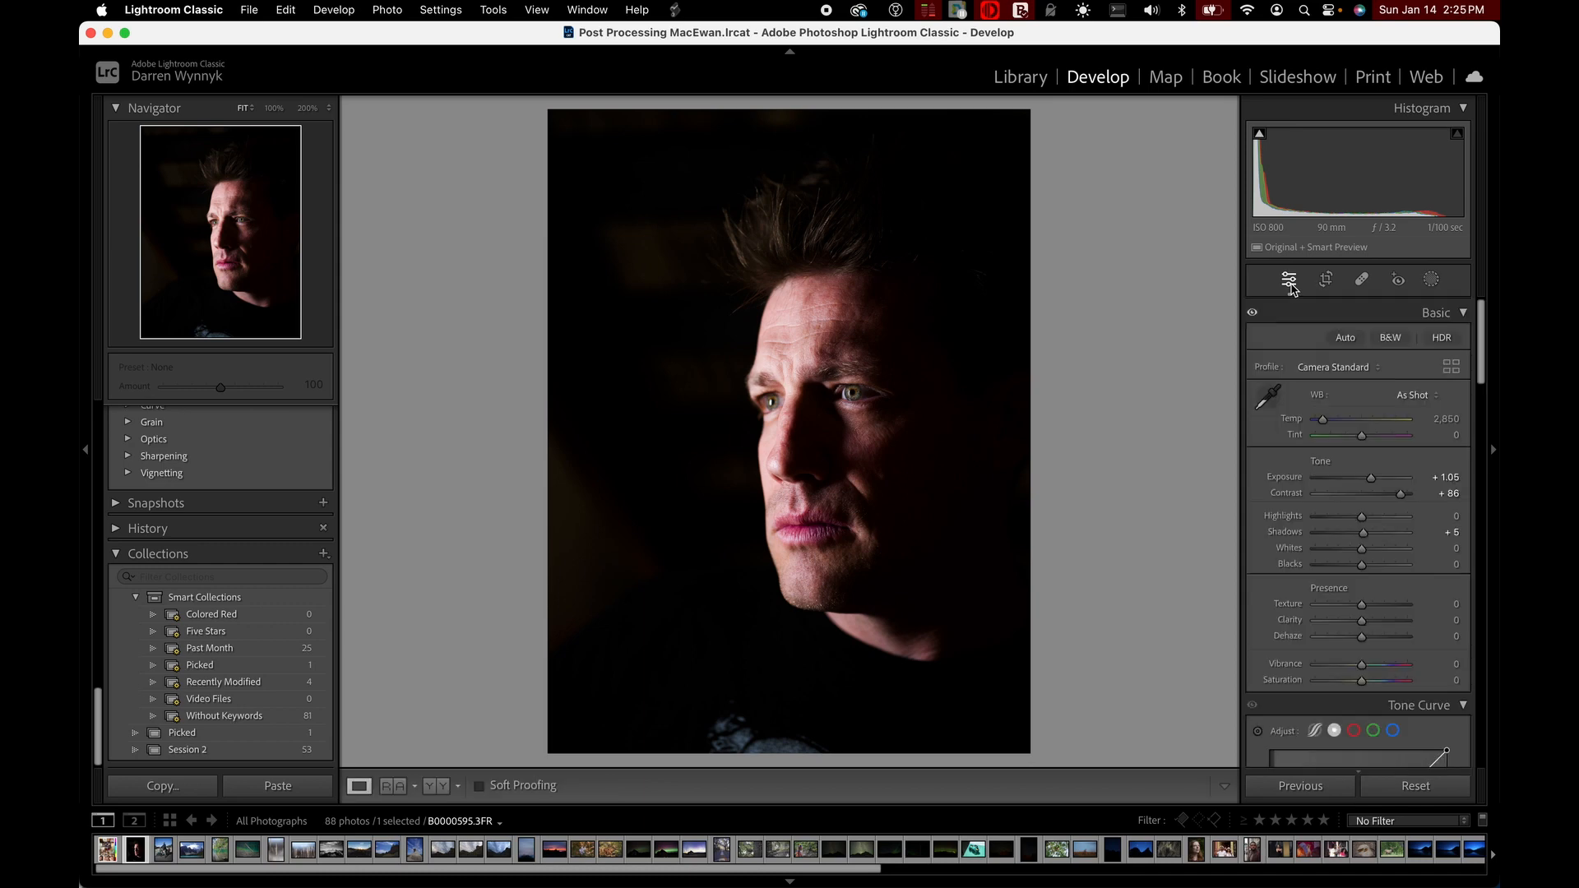